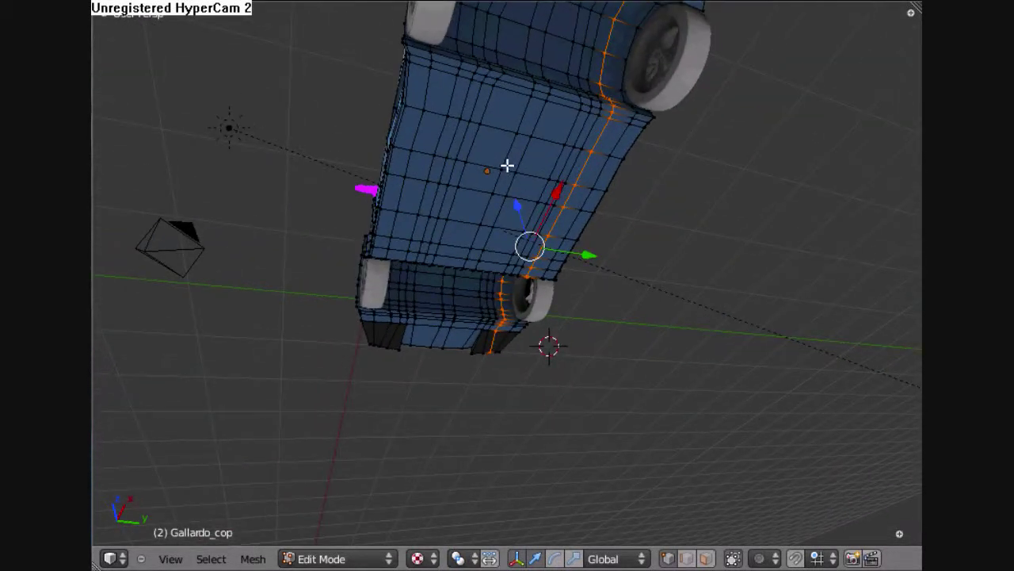
Step: Examine the lengthwise edge loops on the car's underside by selecting them one after another
right_click(484, 155, "alt")
right_click(395, 145, "alt")
right_click(451, 147, "alt")
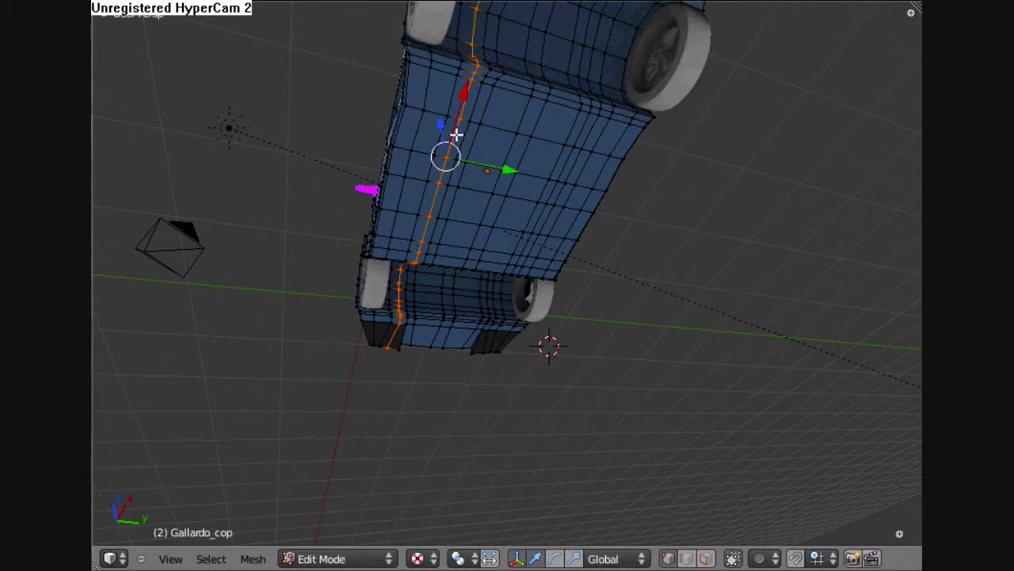
right_click(439, 135, "alt")
right_click(462, 136, "alt")
right_click(509, 146, "alt")
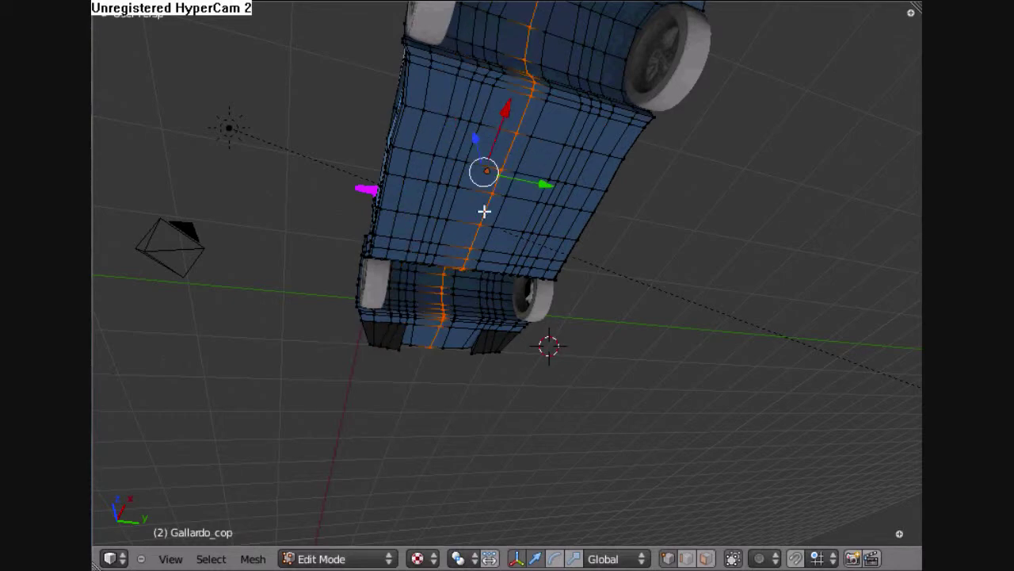
middle_click_drag(484, 211, 576, 242)
scroll(546, 290, "up", 5)
scroll(520, 283, "up", 2)
scroll(586, 249, "down", 3)
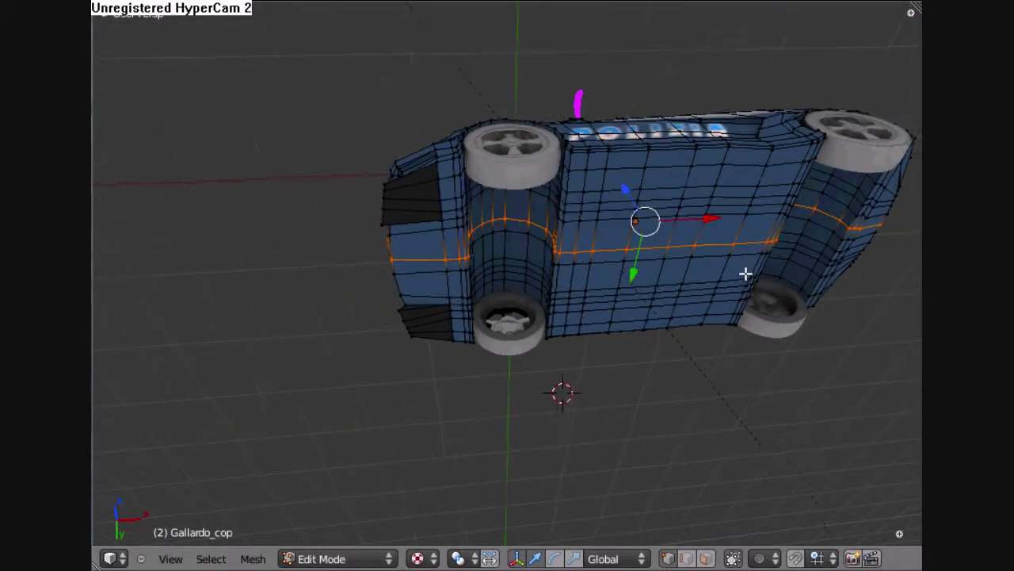
middle_click_drag(745, 273, 641, 275)
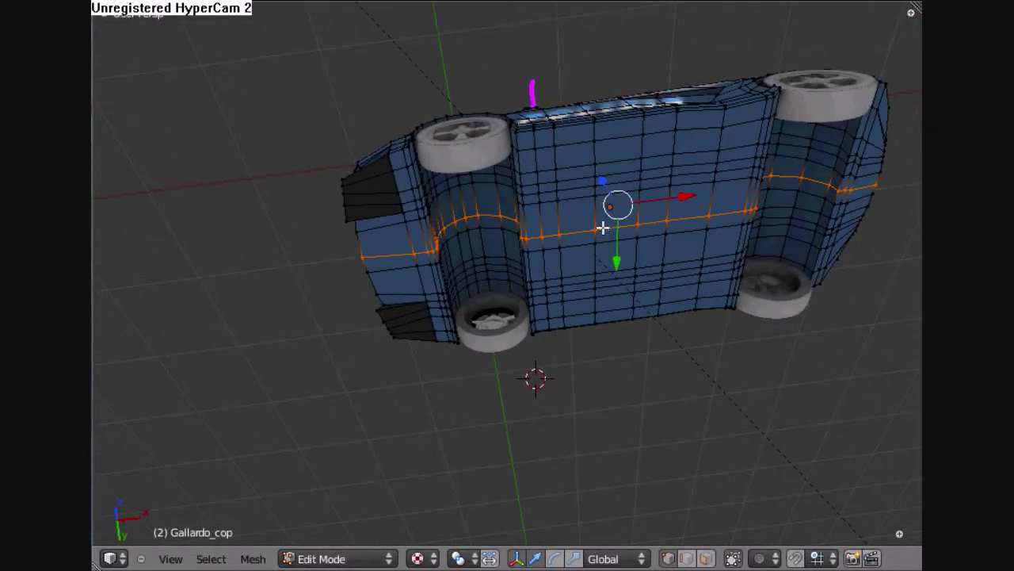
Step: Try to select individual faces along the middle of the car's underside in face selection mode
left_click(706, 559)
middle_click_drag(661, 454, 640, 234)
key("c")
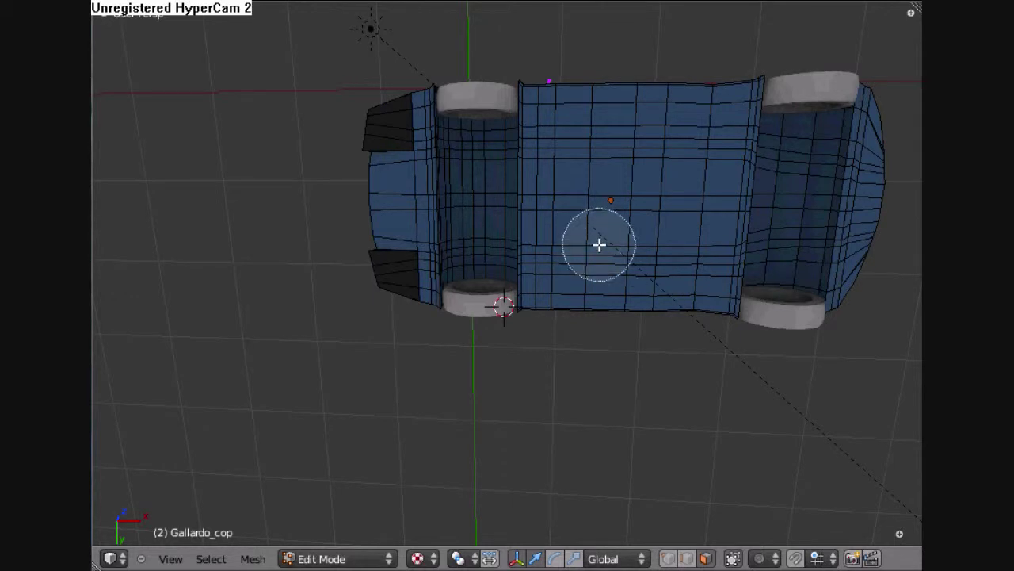
mouse_move(618, 199)
left_mouse_down()
mouse_move(613, 164)
mouse_move(623, 215)
mouse_move(650, 229)
mouse_move(650, 161)
mouse_move(595, 144)
left_mouse_up()
right_click(607, 245)
right_click(570, 249)
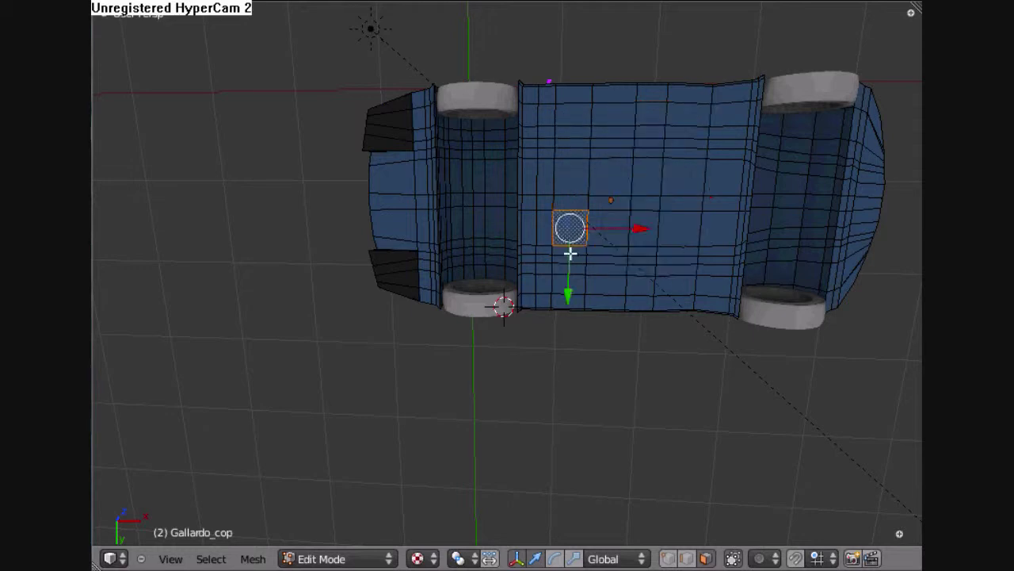
right_click(605, 244, "shift")
right_click(580, 244)
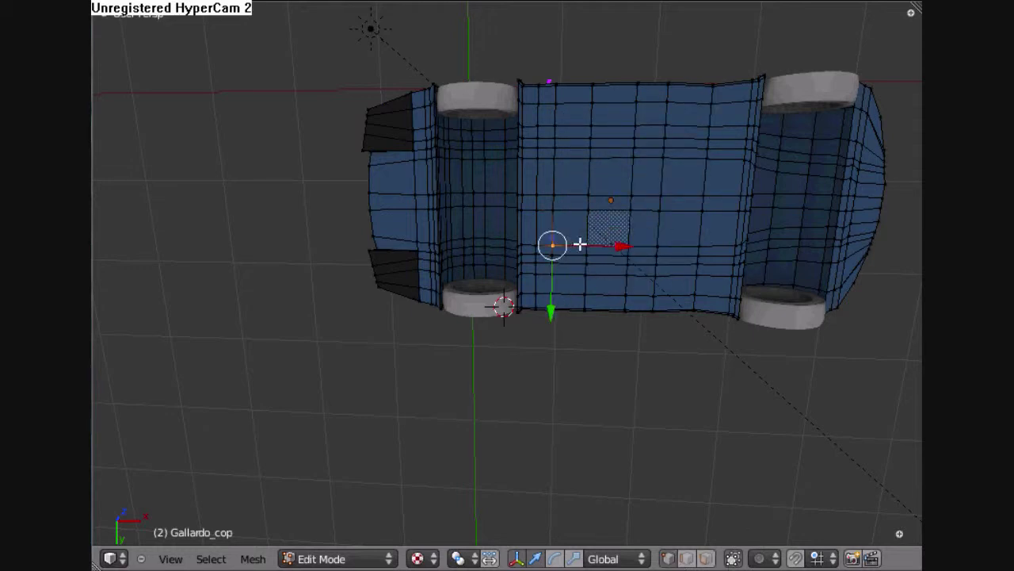
Step: Try to delete the short lengthwise edge loops on the middle panel of the car's underside, working in edge selection mode
left_click(686, 561)
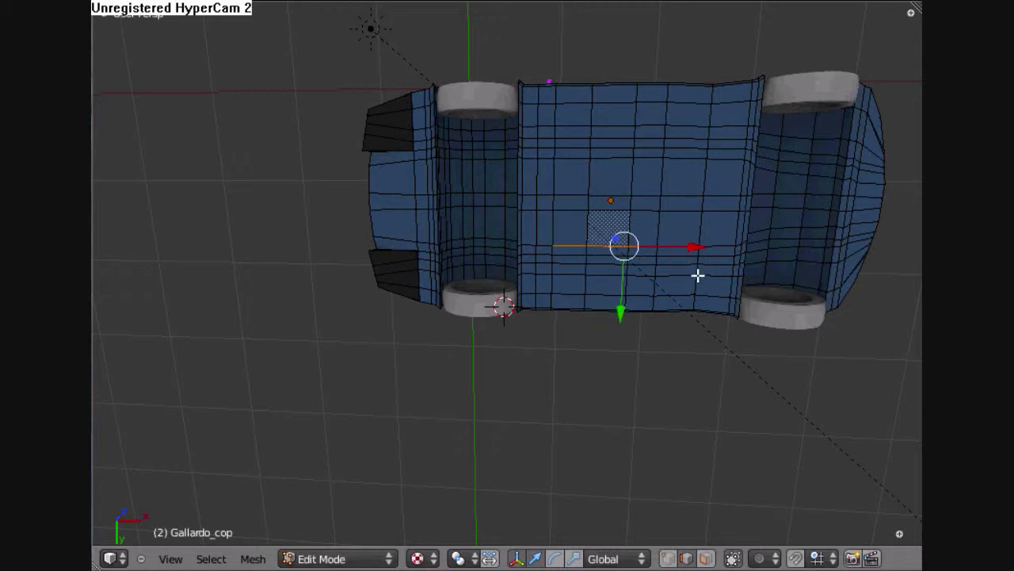
key("x")
left_click(664, 403)
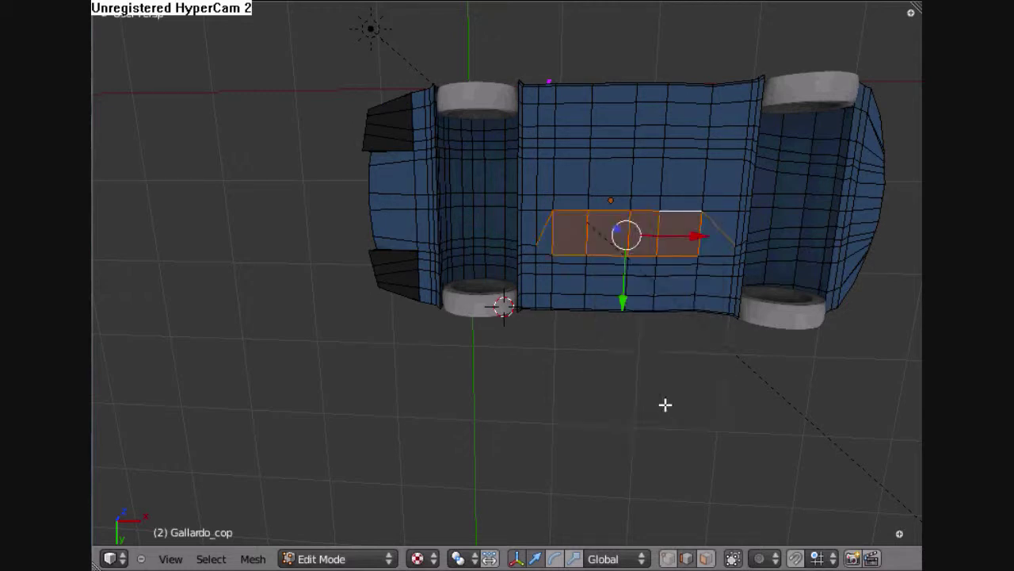
right_click(605, 259)
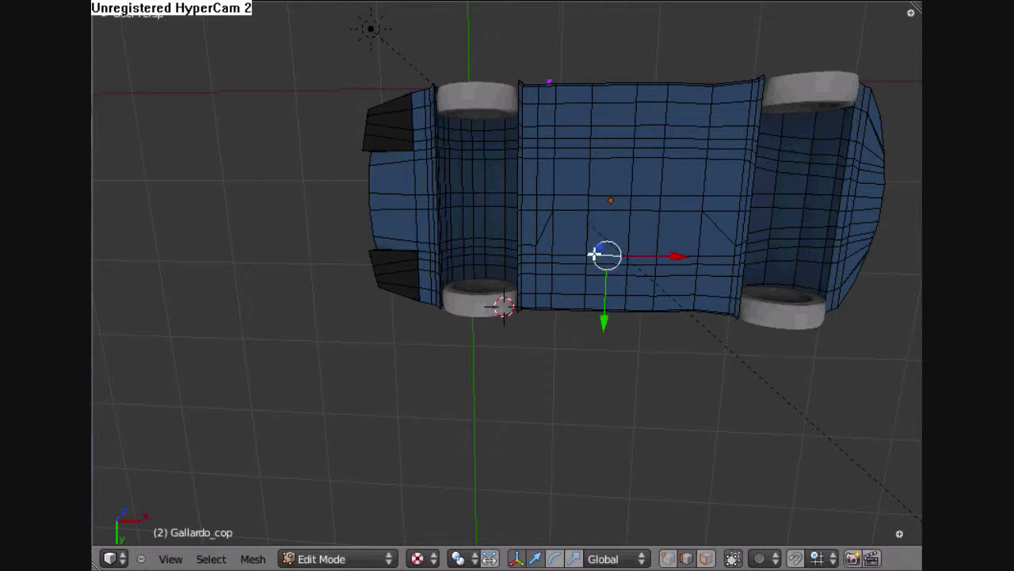
key("x")
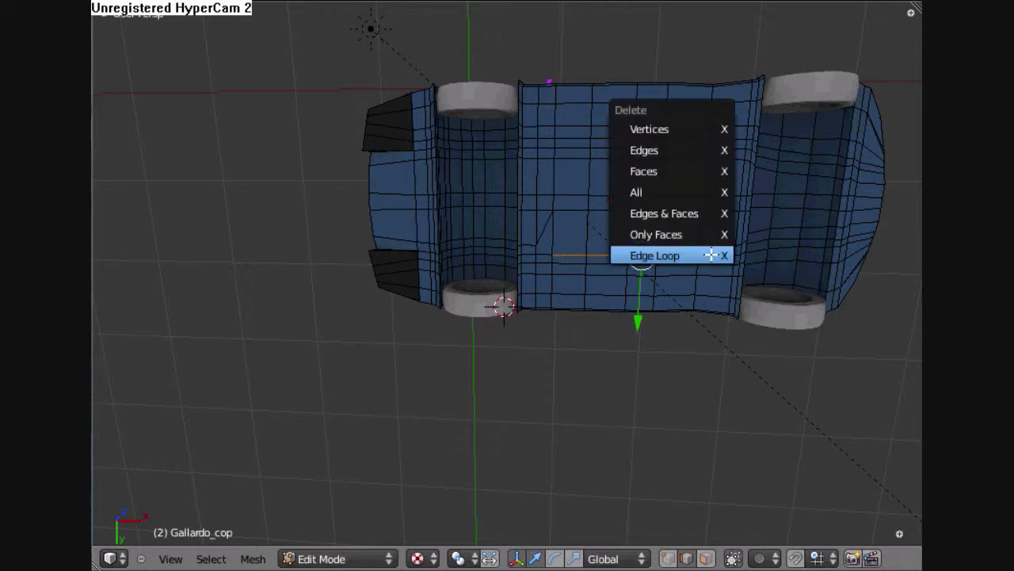
left_click(711, 255)
right_click(576, 203)
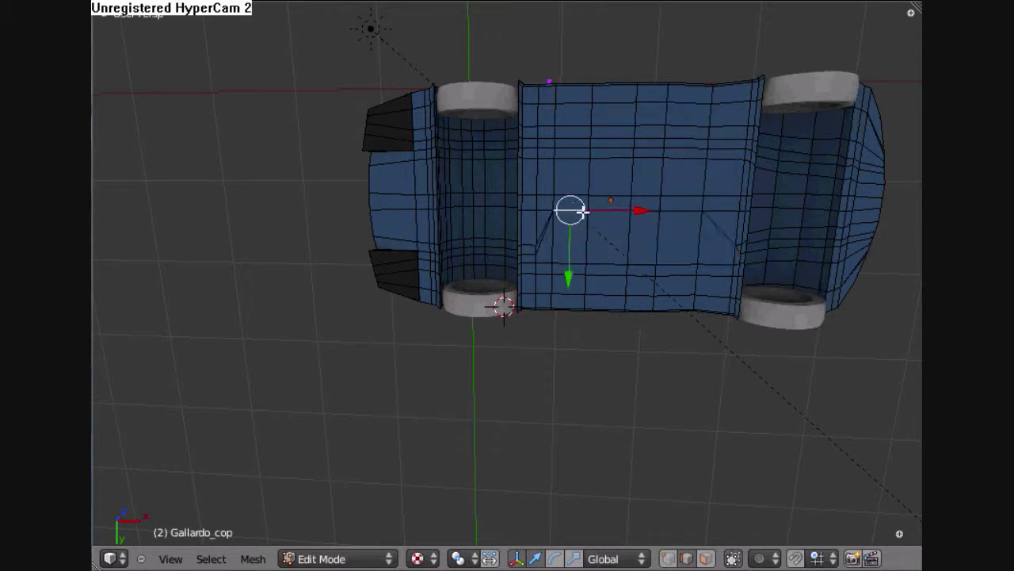
right_click(714, 212, "alt")
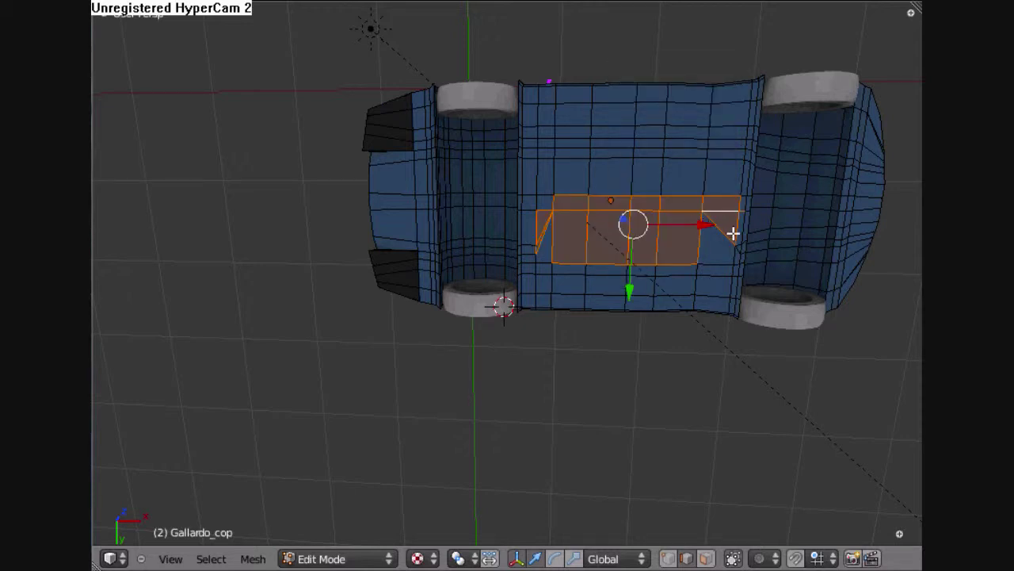
Step: Undo the edge loop deletions on the middle underside panel
key("ctrl+z")
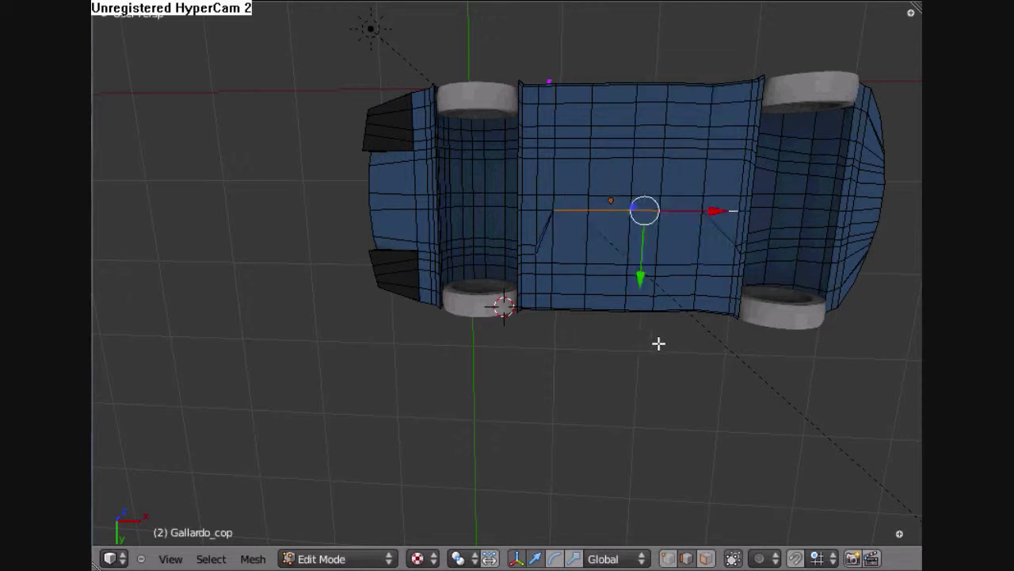
key("ctrl+z")
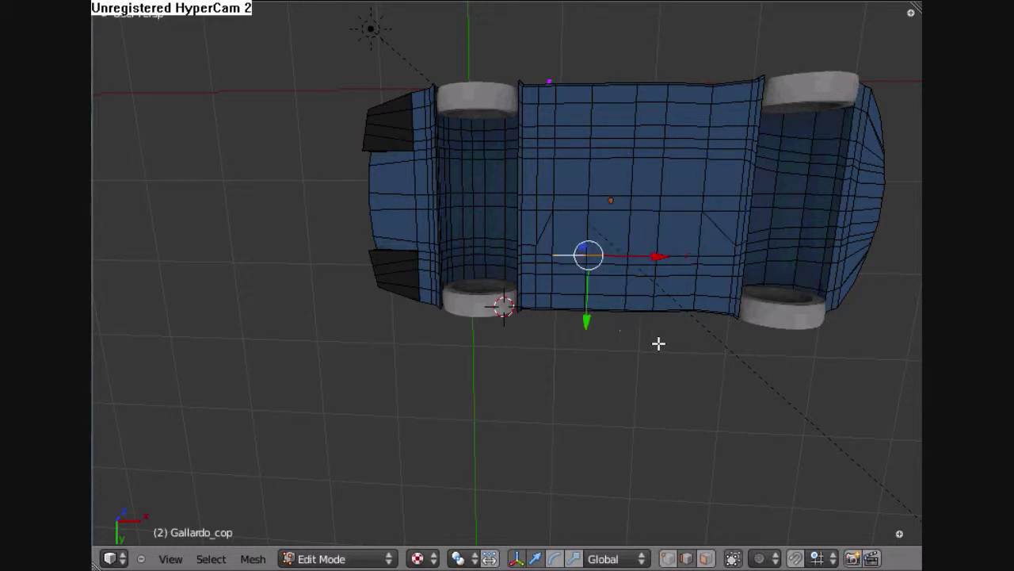
key("ctrl+z")
key("ctrl+z")
key("ctrl+z")
key("ctrl+z")
Step: Select the full lengthwise edge loop that crosses the wheel wells and the middle of the car's underside
middle_click_drag(644, 264, 598, 234)
scroll(599, 234, "up", 2)
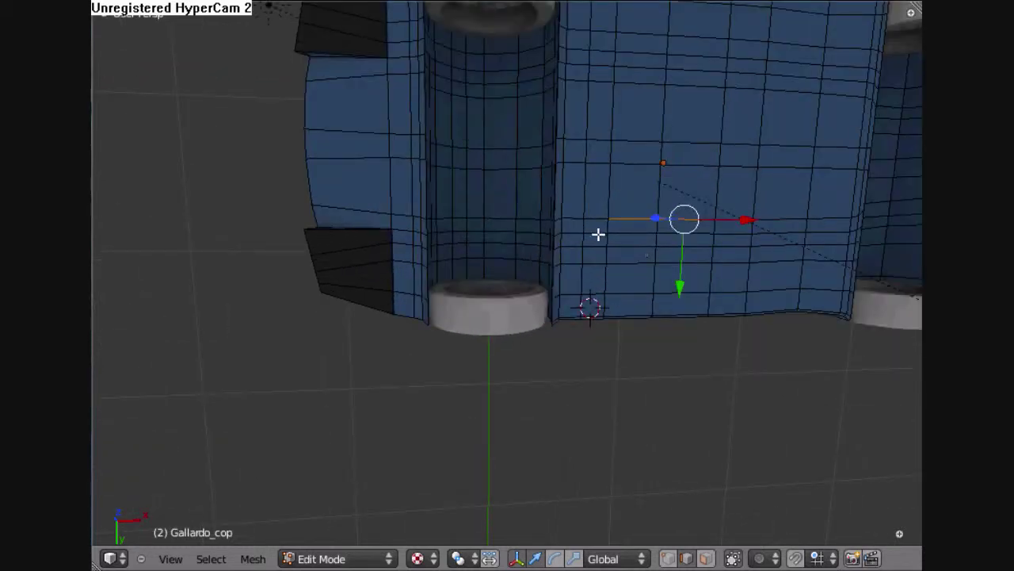
right_click(428, 222)
right_click(533, 225, "alt")
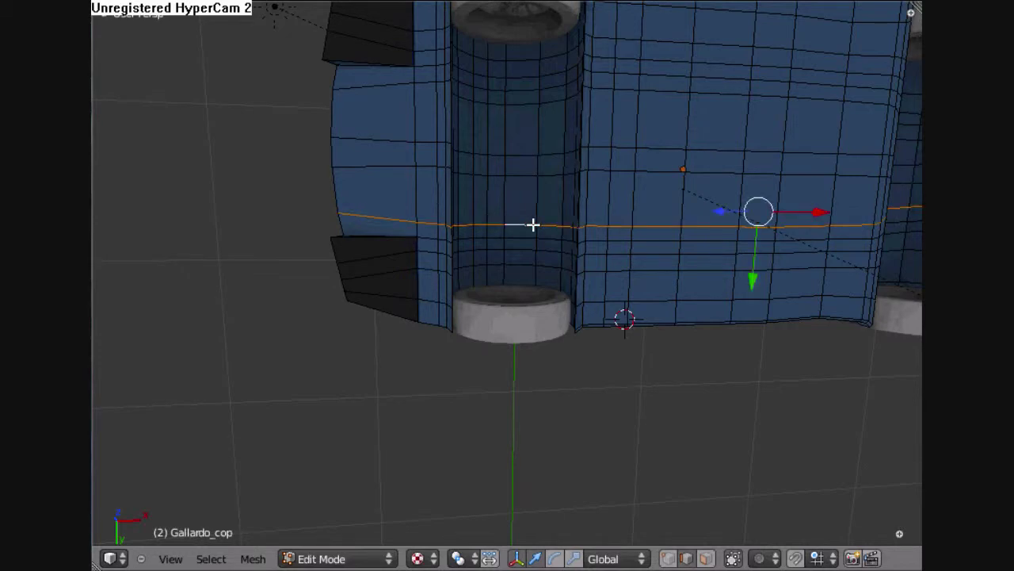
Step: Examine the course of the selected edge loop around the car's front, hood, engine cover and rear
scroll(624, 358, "down", 3)
middle_click_drag(612, 240, 657, 247)
scroll(629, 430, "up", 3)
scroll(657, 247, "up", 4)
middle_click_drag(510, 204, 516, 274)
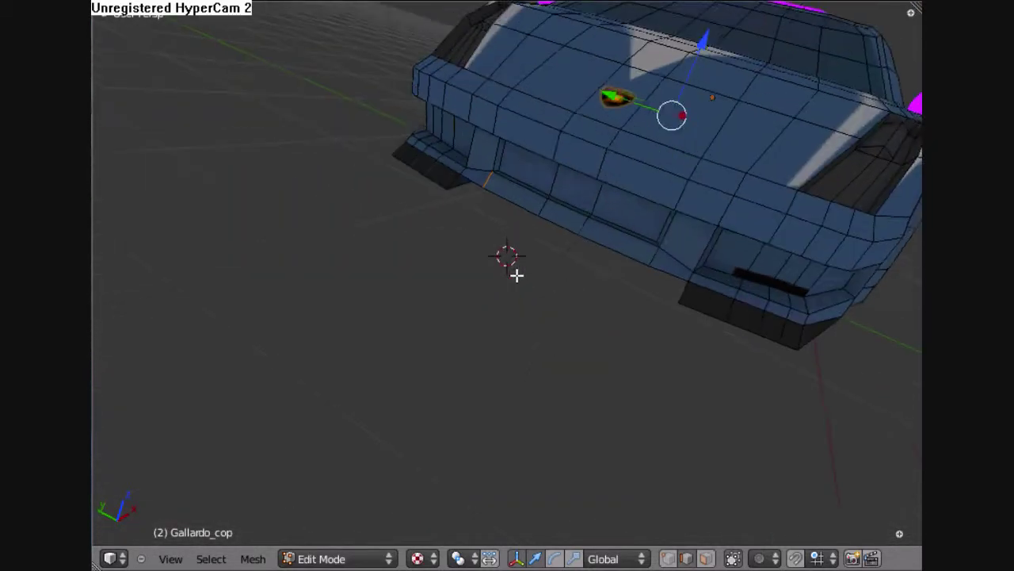
scroll(517, 276, "up", 2)
middle_click_drag(582, 193, 635, 242)
scroll(635, 241, "down", 5)
middle_click_drag(566, 229, 526, 300)
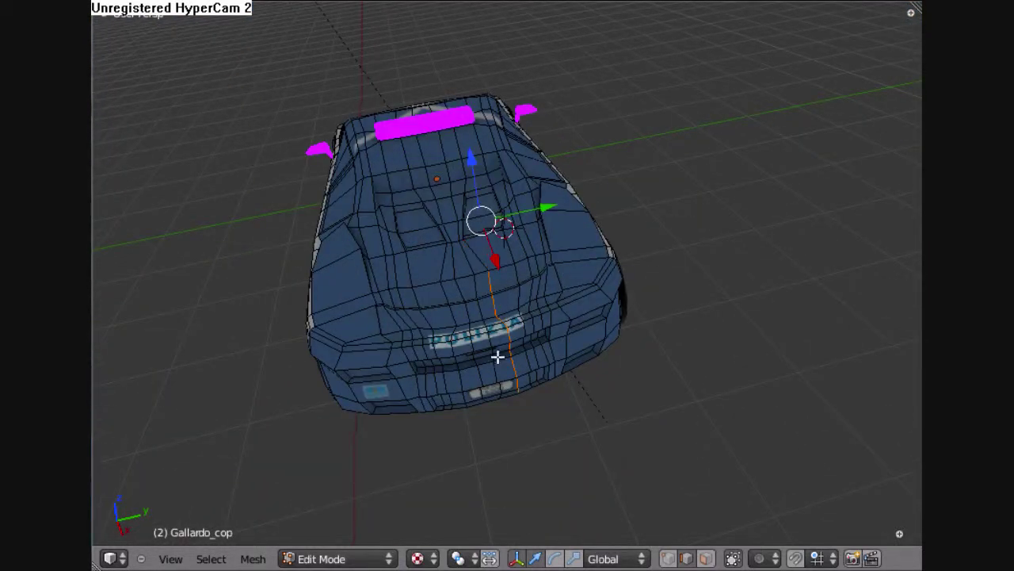
middle_click_drag(497, 357, 494, 329)
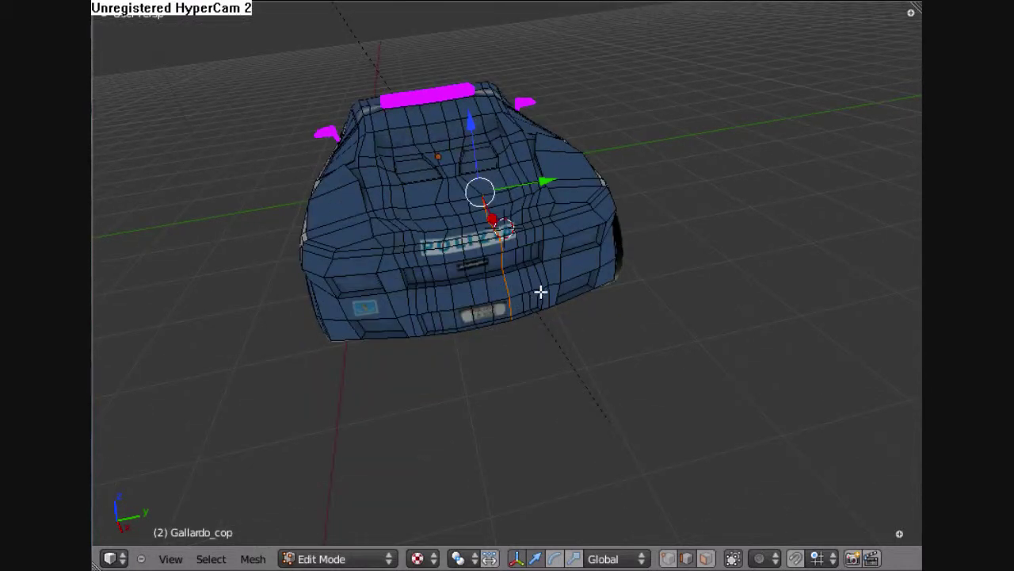
middle_click_drag(540, 291, 526, 357)
scroll(516, 236, "up", 5)
scroll(519, 273, "down", 5)
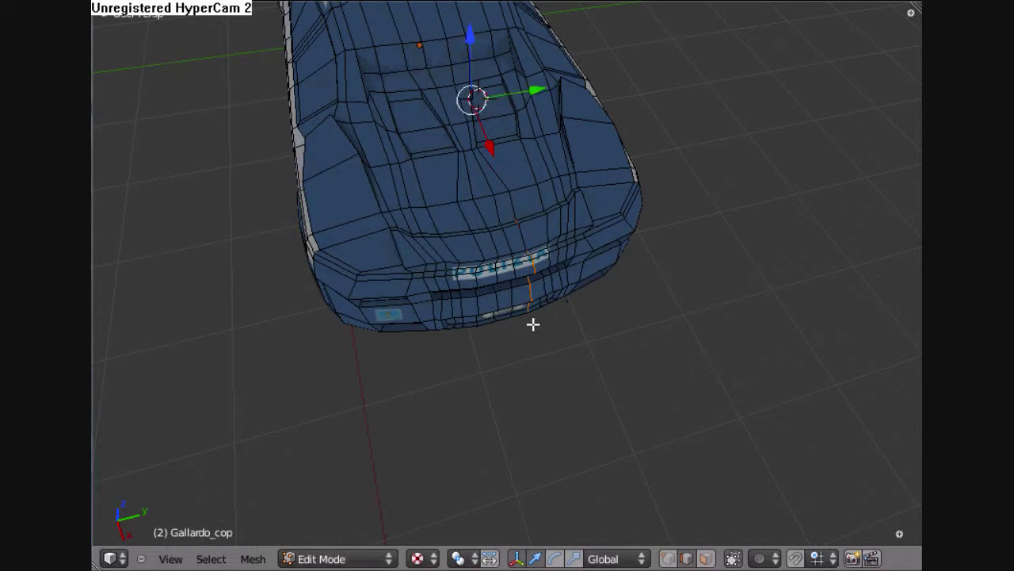
Step: Deselect the loop's edges over the engine cover and around the POLIZIA lettering with Circle Select
key("c")
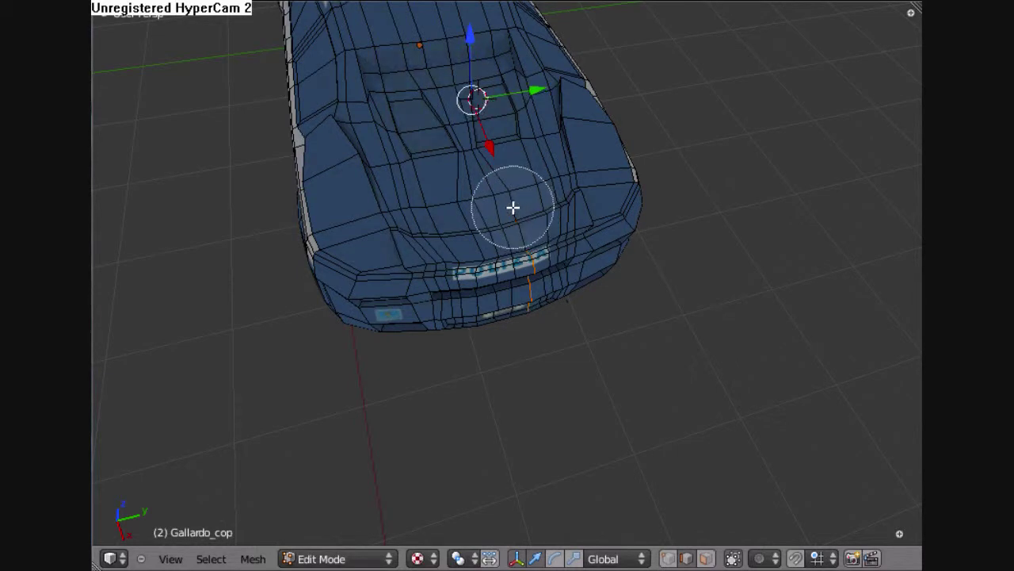
mouse_move(543, 296)
middle_mouse_down()
mouse_move(544, 286)
mouse_move(555, 386)
mouse_move(520, 252)
mouse_move(568, 335)
mouse_move(560, 255)
middle_mouse_up()
right_click(544, 369)
key("c")
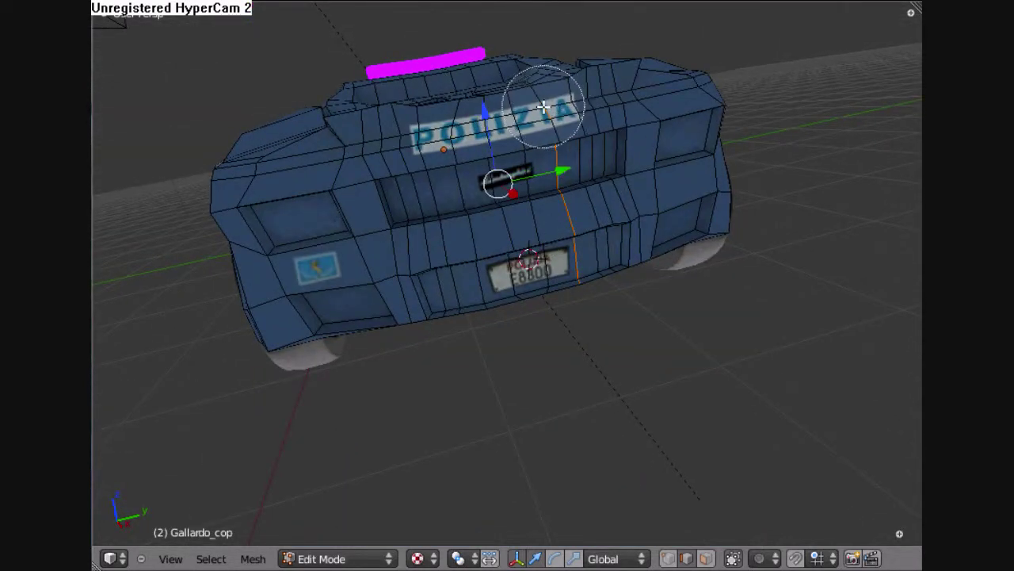
middle_click(542, 107)
right_click(545, 111)
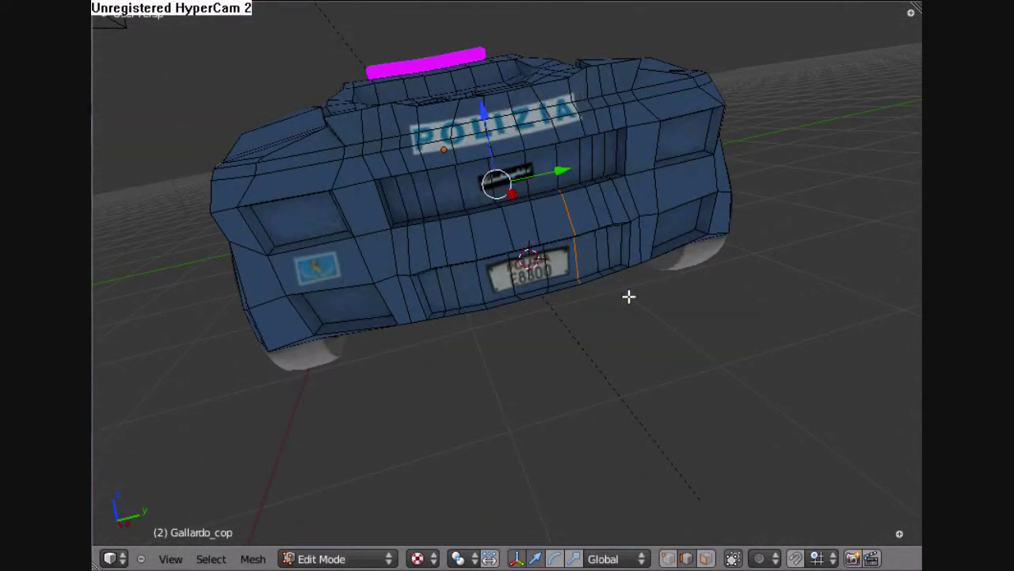
Step: Deselect the loop's edges down the rear grille and bumper beside the licence plate with Circle Select
key("c")
middle_click(550, 168)
right_click(552, 172)
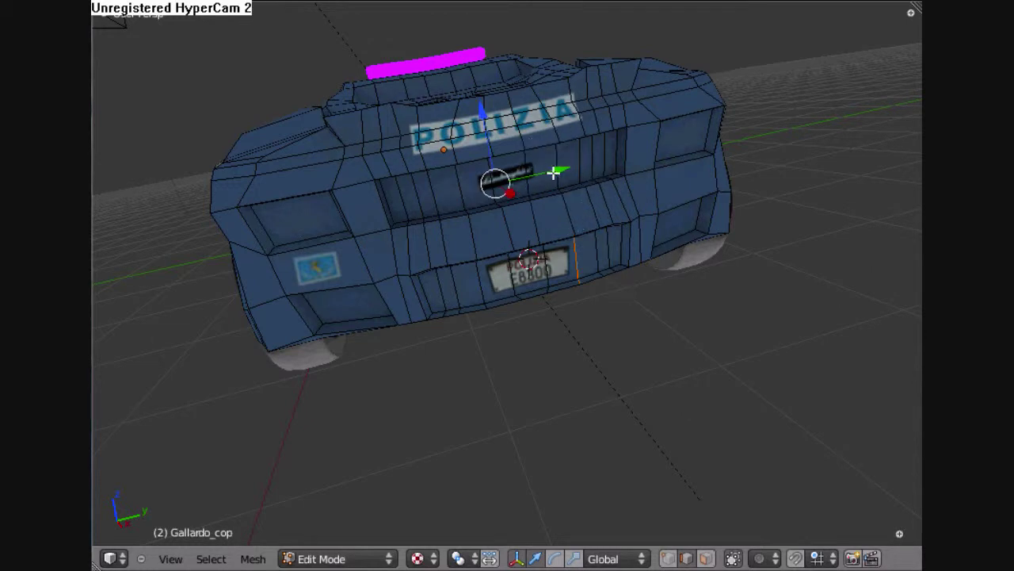
key("c")
middle_click(557, 220)
right_click(558, 227)
Step: Deselect the loop's edges beneath the rear bumper toward the rear wheel well, keeping the underside edges selected
mouse_move(558, 227)
middle_mouse_down()
mouse_move(557, 199)
mouse_move(544, 235)
middle_mouse_up()
key("c")
right_click(529, 306)
mouse_move(529, 306)
middle_mouse_down()
mouse_move(512, 222)
mouse_move(535, 296)
mouse_move(529, 392)
middle_mouse_up()
key("c")
right_click(478, 367)
mouse_move(478, 367)
middle_mouse_down()
mouse_move(491, 385)
mouse_move(486, 362)
middle_mouse_up()
key("c")
right_click(489, 259)
mouse_move(490, 260)
middle_mouse_down()
mouse_move(468, 179)
mouse_move(500, 208)
mouse_move(509, 194)
middle_mouse_up()
key("c")
right_click(495, 263)
middle_click_drag(493, 135, 503, 190, "shift")
scroll(503, 190, "up", 1)
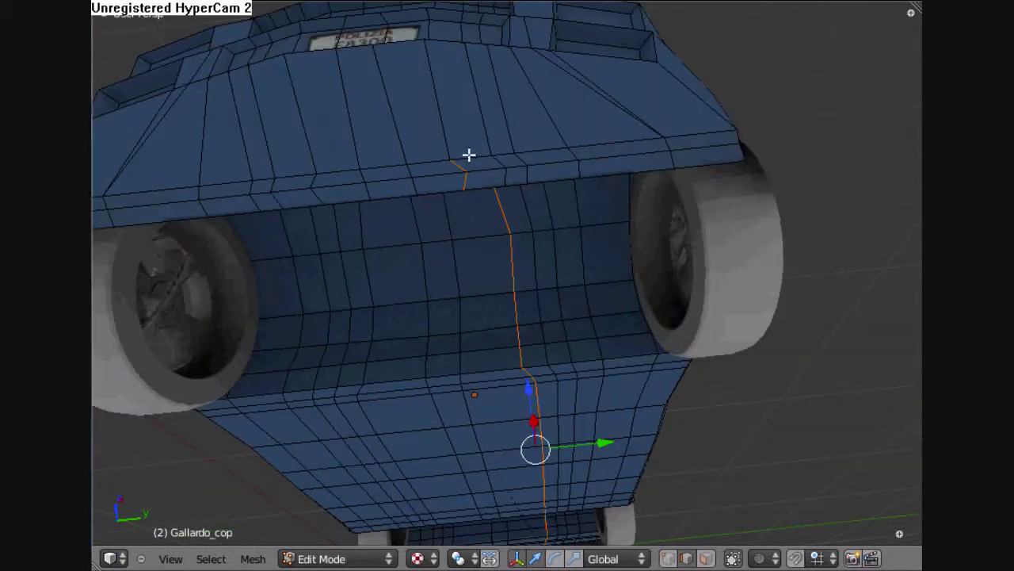
Step: Try to Edge Slide the selected edges on the car's underside
scroll(503, 193, "down", 6)
key("ctrl+e")
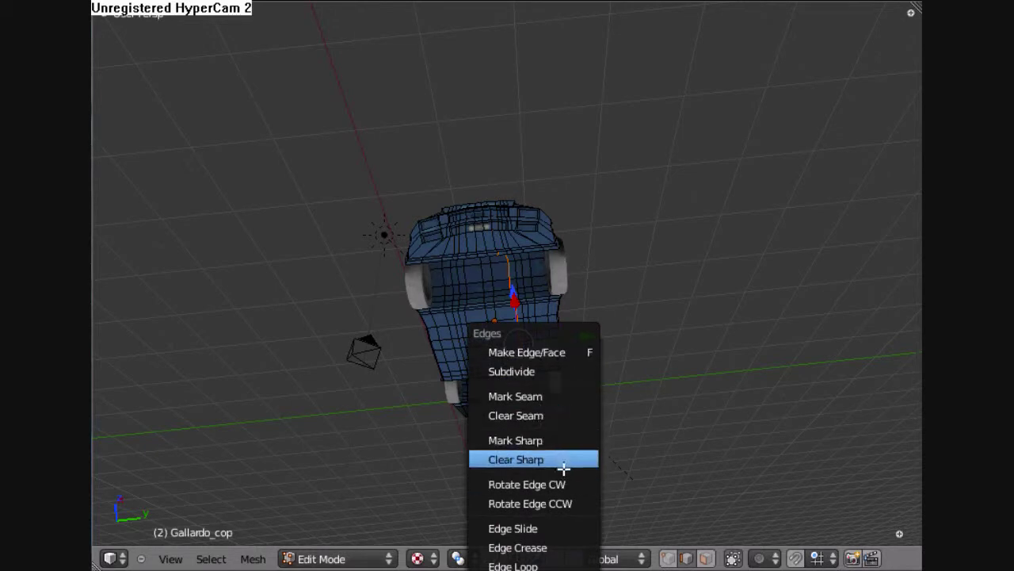
left_click(552, 527)
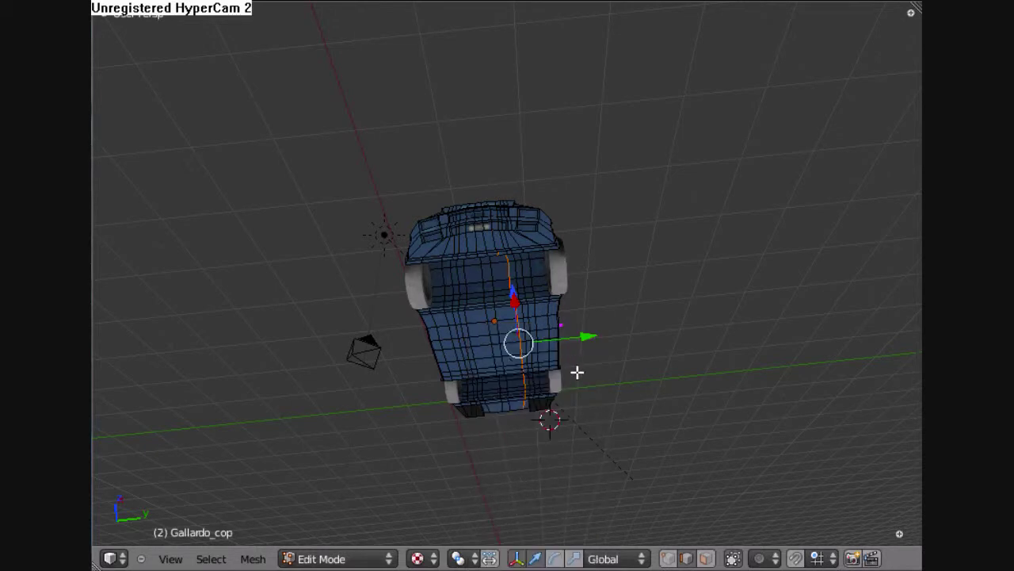
middle_click_drag(528, 387, 529, 363)
scroll(532, 333, "up", 3)
mouse_move(524, 303)
middle_mouse_down()
mouse_move(553, 396)
mouse_move(524, 278)
middle_mouse_up()
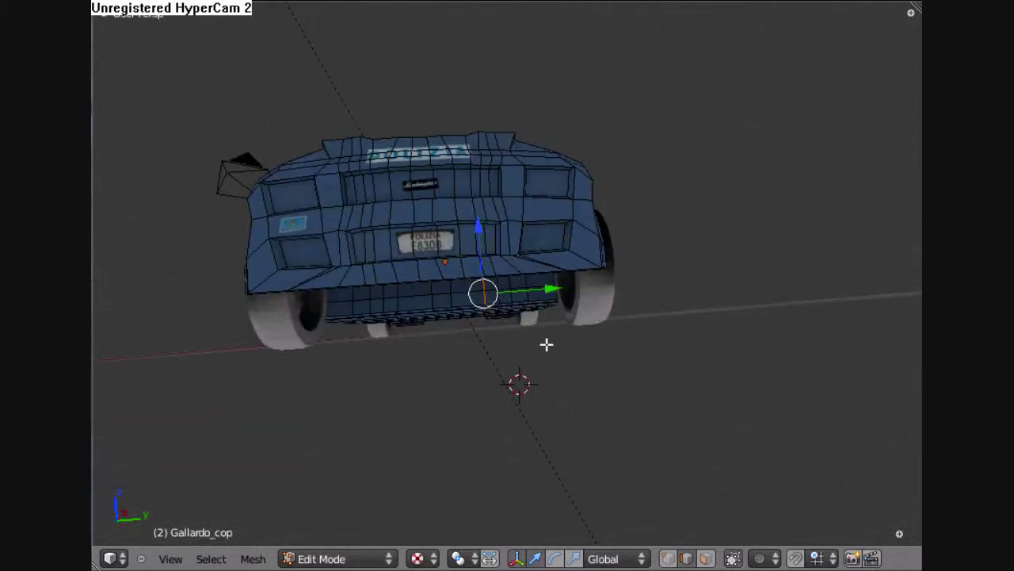
Step: Turn off limiting selection to visible geometry and Edge Slide the selected underside edges toward the neighbouring loop
left_click(734, 560)
key("c")
key("Escape")
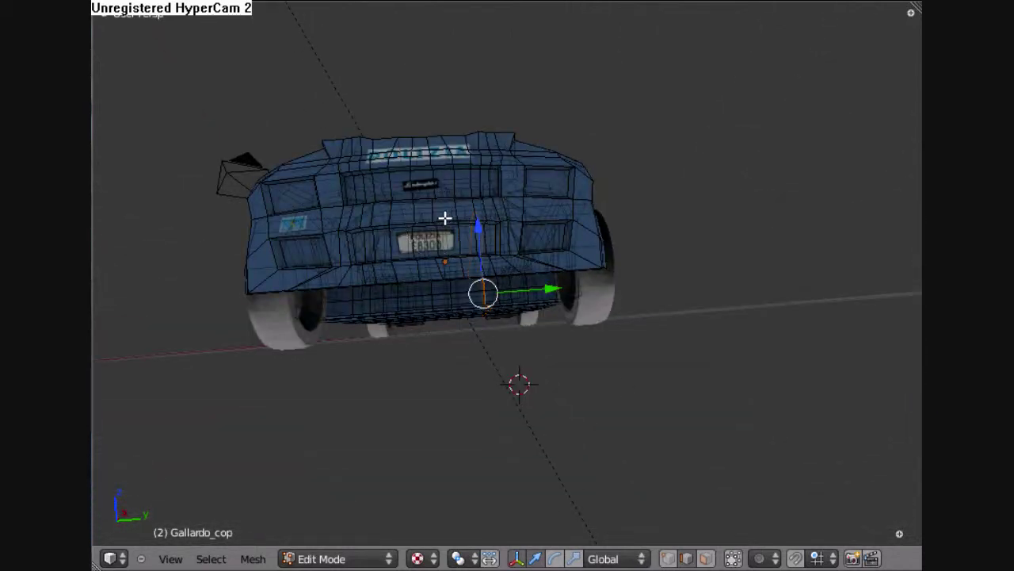
middle_click_drag(444, 218, 496, 235)
key("c")
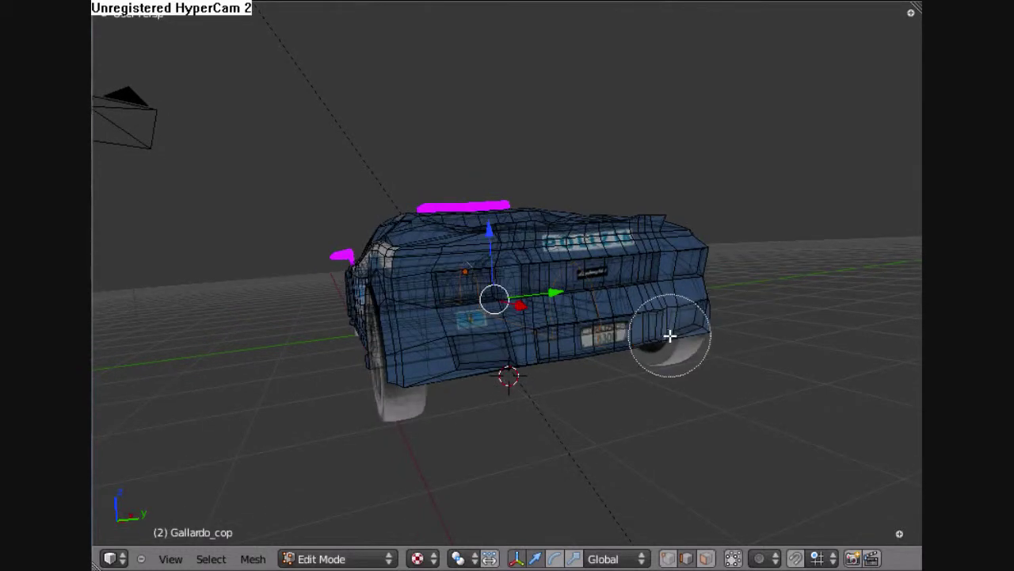
key("Escape")
key("ctrl+e")
left_click(724, 394)
left_click(570, 417)
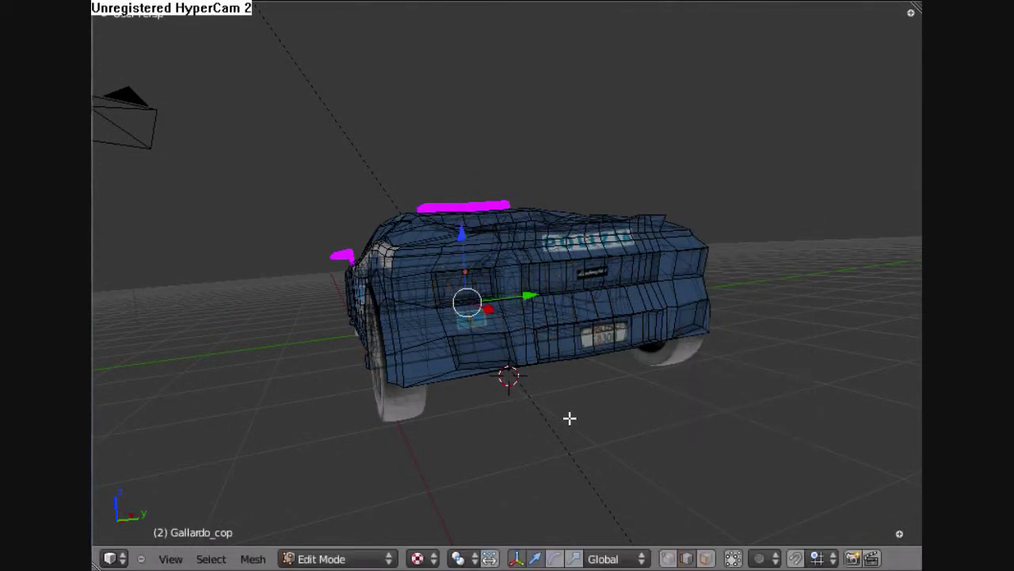
Step: Select the whole car body mesh, apply Remove Doubles, and clear the selection
key("a")
key("a")
key("w")
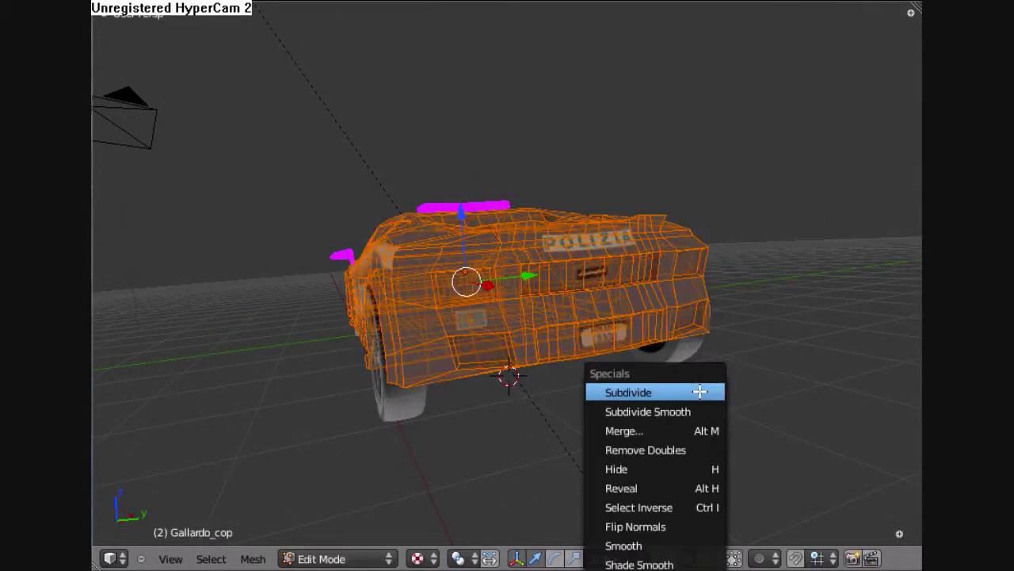
left_click(679, 449)
key("a")
middle_click_drag(679, 451, 625, 299)
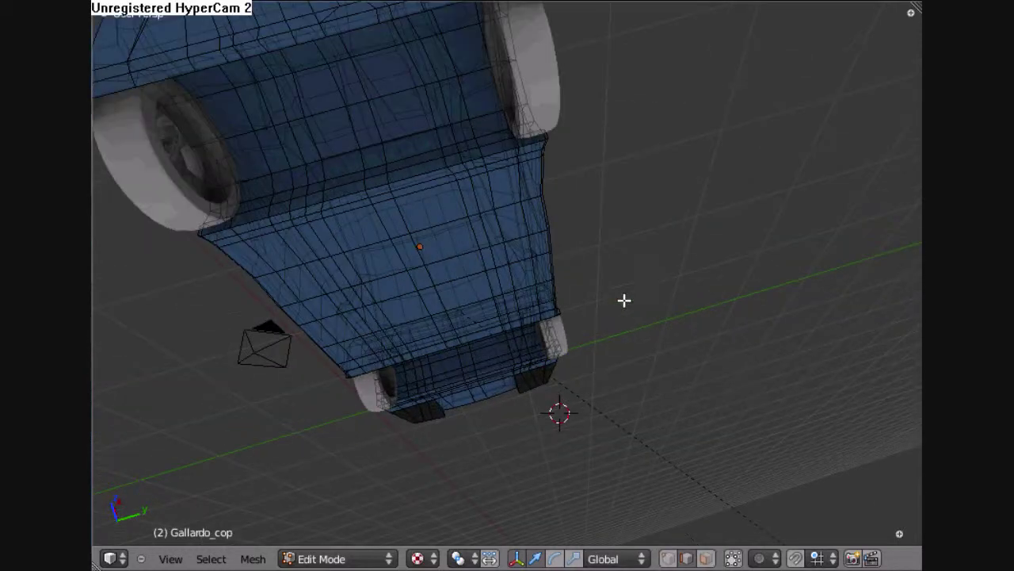
middle_click_drag(478, 267, 527, 273)
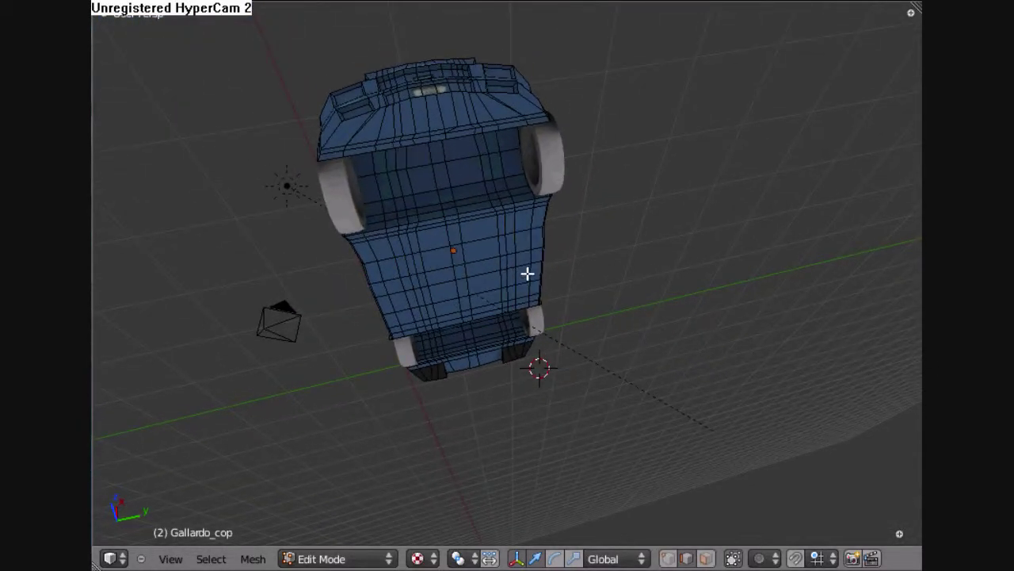
Step: Edge Slide the underside's central lengthwise loop into its neighbour on the negative-Y side and merge the whole body's duplicates with Remove Doubles
right_click(463, 231, "alt")
middle_click_drag(486, 255, 476, 149)
key("ctrl+e")
left_click(563, 294)
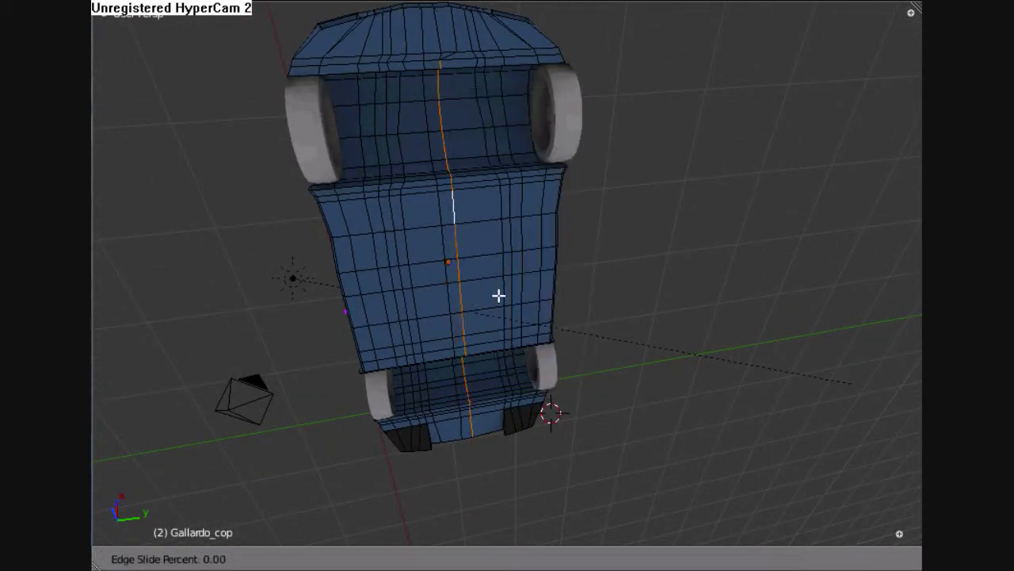
left_click(414, 306)
key("a")
key("a")
key("w")
left_click(546, 253)
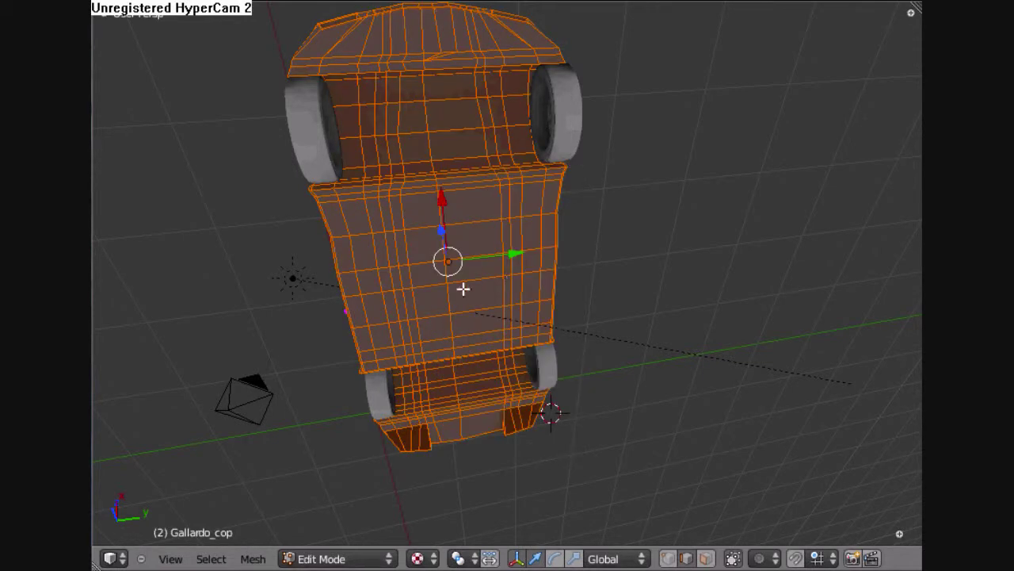
Step: Edge Slide the loop beside the open centre panel outward on the negative-Y side, and apply Remove Doubles to the whole mesh
key("a")
key("ctrl+e")
left_click(385, 357)
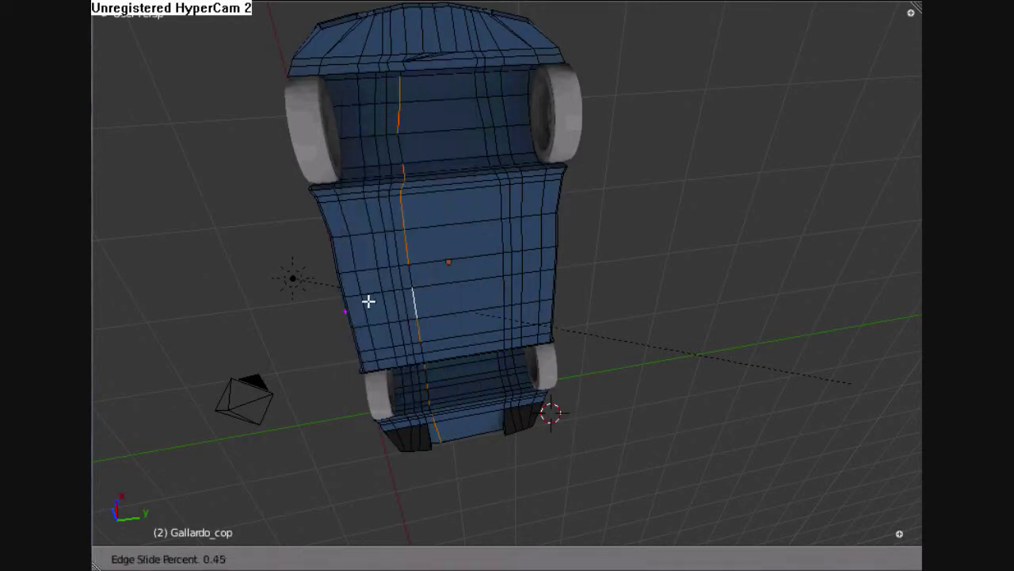
left_click(369, 298)
key("a")
key("w")
left_click(459, 251)
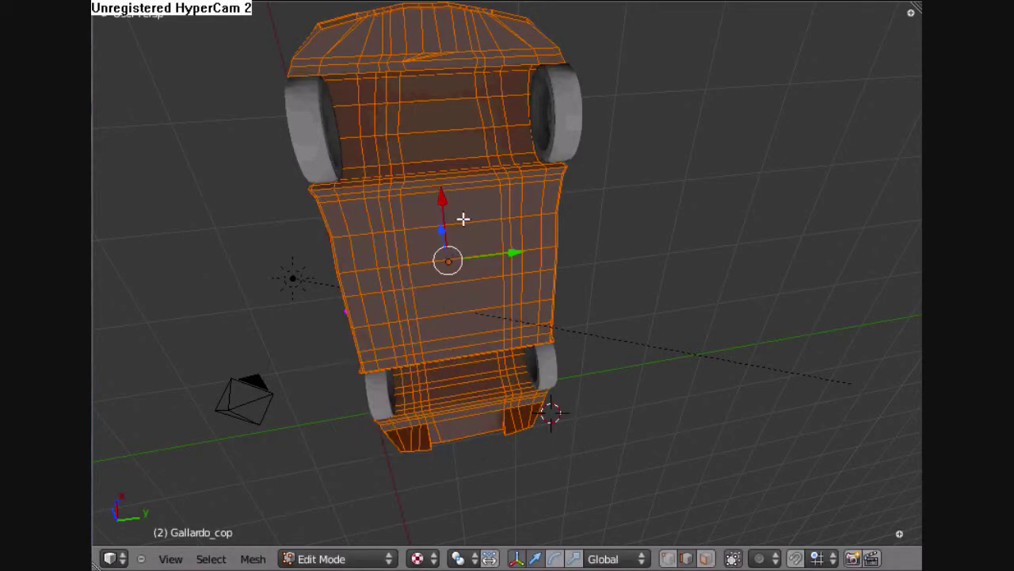
Step: Select the innermost remaining underside loop on the negative-Y side and Edge Slide it into the next loop outward
key("a")
key("a")
scroll(539, 229, "up", 3)
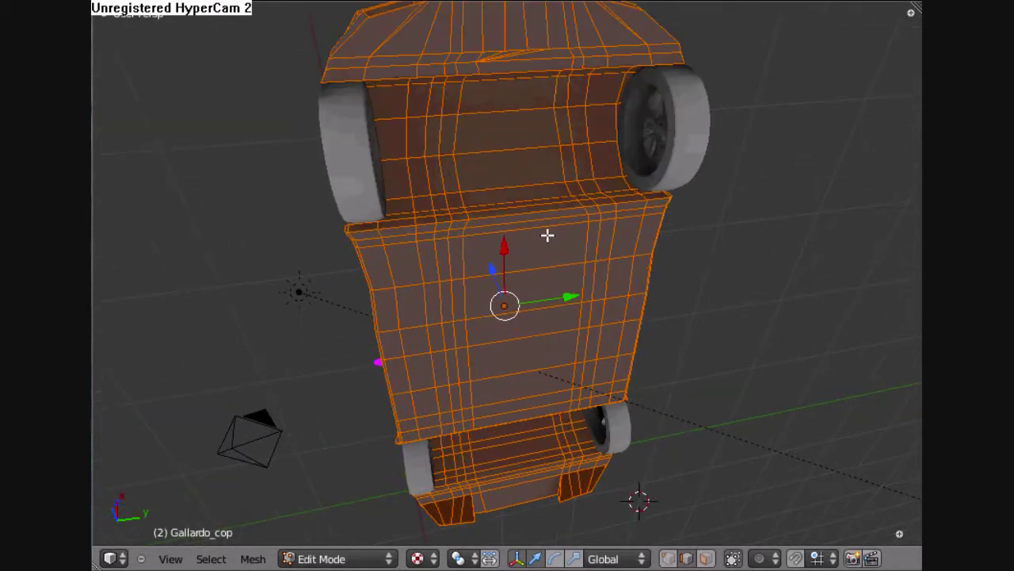
right_click(466, 257, "alt")
middle_click_drag(520, 311, 546, 249)
scroll(546, 249, "down", 4)
middle_click_drag(568, 332, 552, 353)
scroll(570, 248, "up", 3)
scroll(570, 248, "up", 4)
scroll(545, 229, "down", 4)
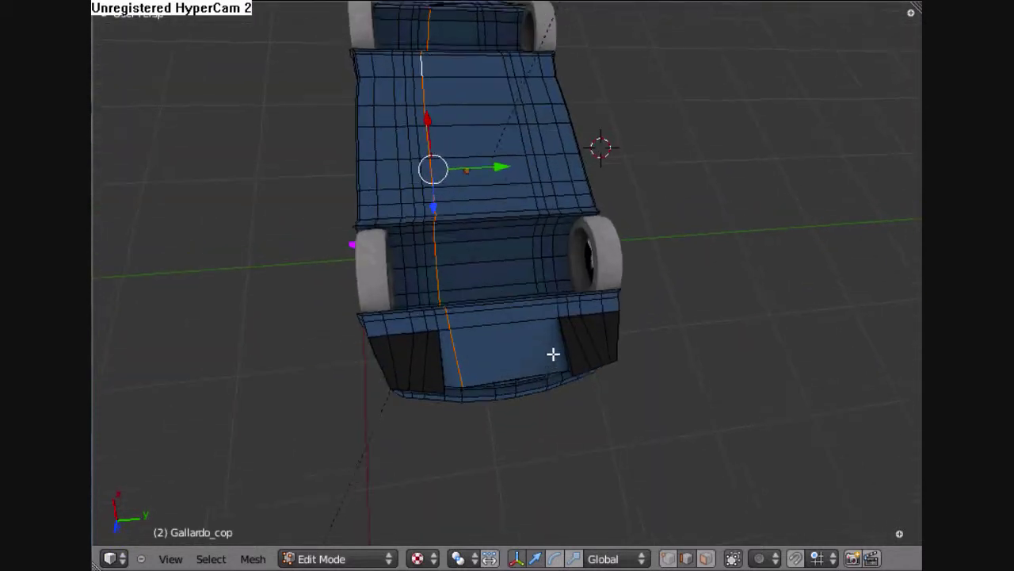
key("ctrl+e")
left_click(554, 363)
left_click(444, 370)
Step: Select the whole car body mesh and apply Remove Doubles
key("a")
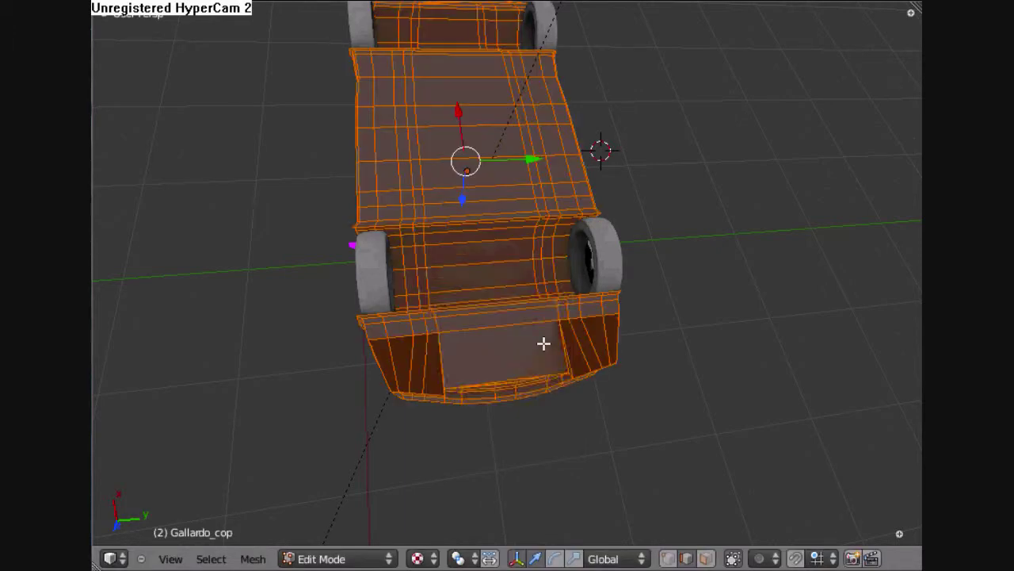
key("w")
left_click(543, 344)
Step: Switch the viewport shading to Solid and clear the mesh selection
scroll(505, 342, "up", 8)
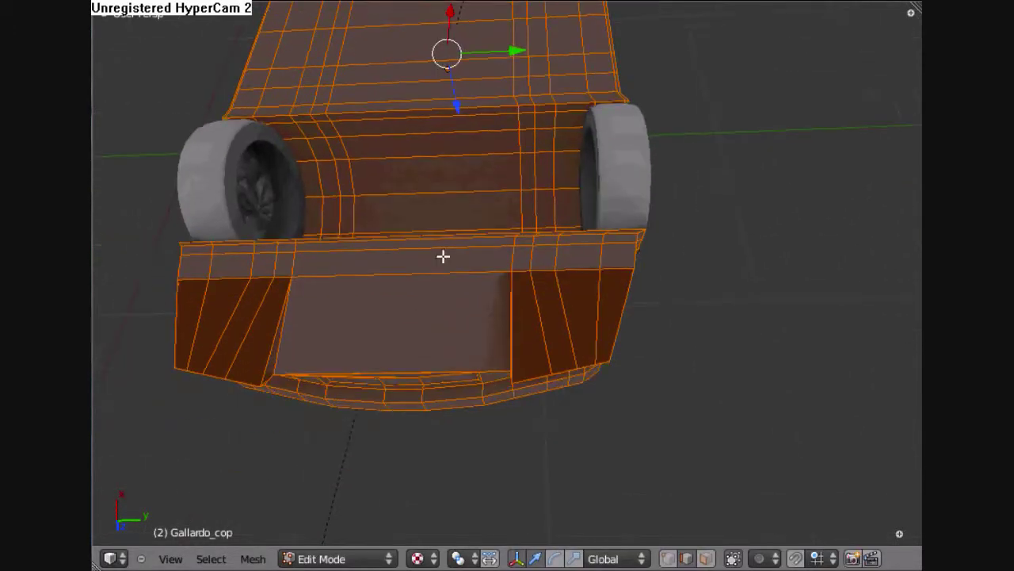
middle_click_drag(352, 271, 393, 277)
key("z")
key("z")
key("z")
key("z")
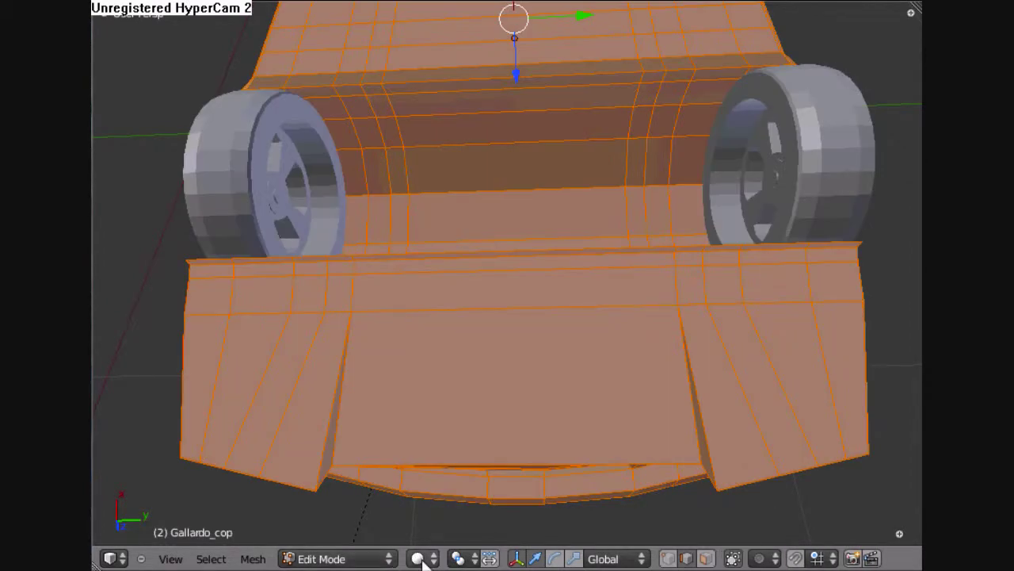
key("a")
scroll(439, 296, "down", 2)
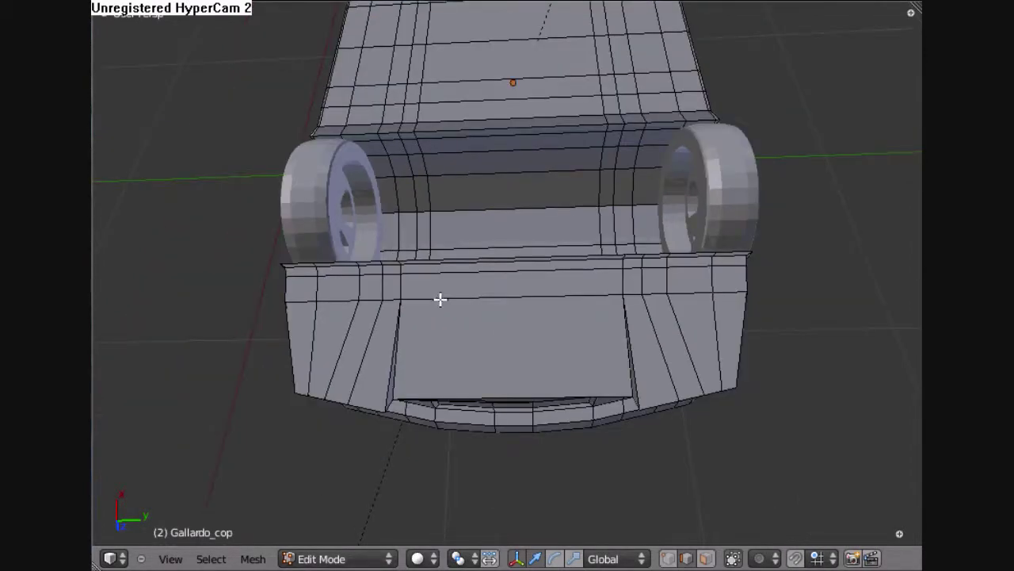
Step: Edge Slide the loop meeting the front intake's inner edge into the next loop toward the negative-Y side, and remove doubles on the whole mesh
middle_click_drag(439, 297, 447, 327)
right_click(426, 71, "alt")
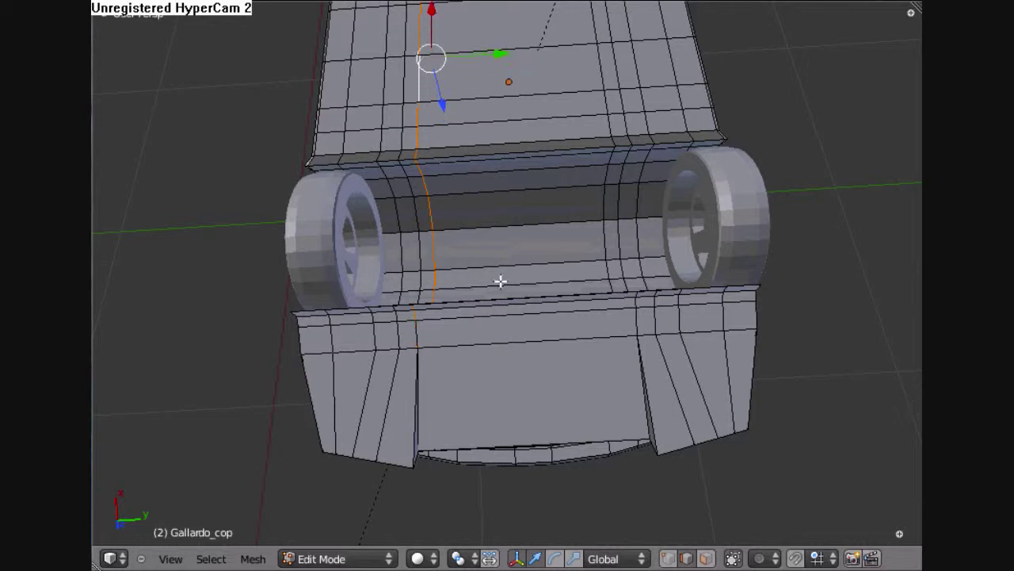
scroll(500, 280, "down", 4)
key("ctrl+e")
left_click(621, 327)
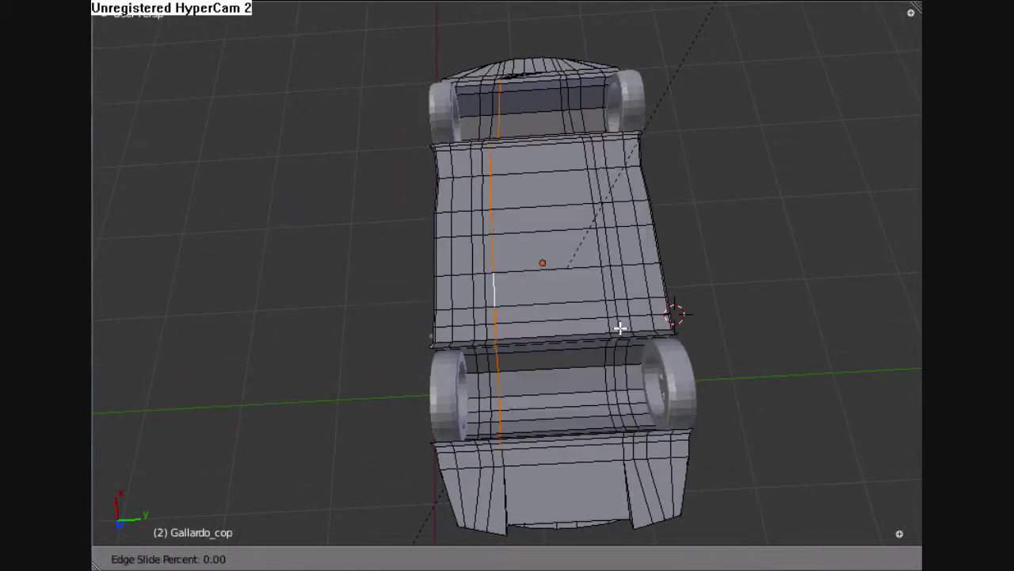
left_click(476, 335)
key("a")
key("w")
left_click(607, 319)
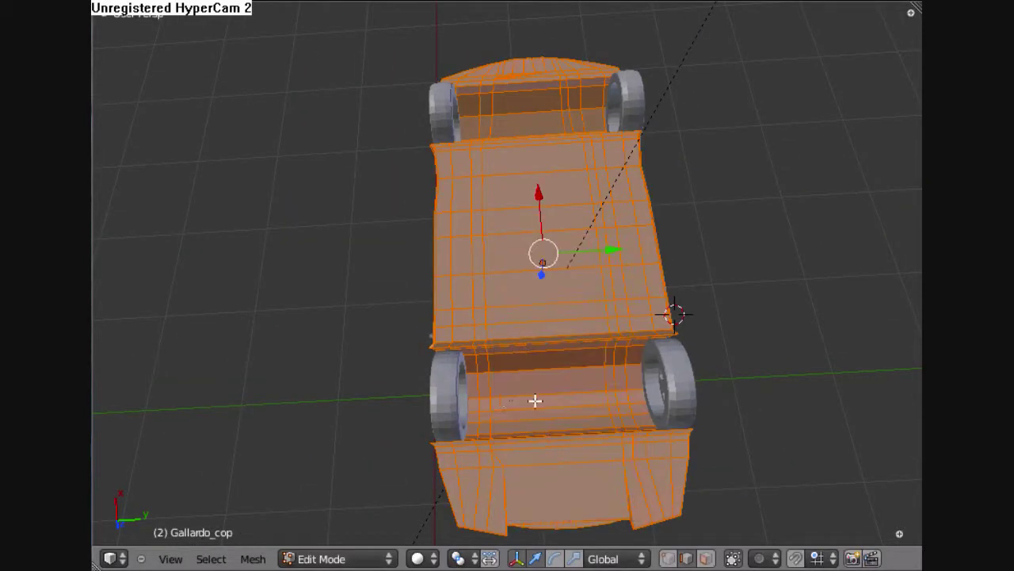
Step: Edge Slide the inner loop of the remaining close pair on the negative-Y side into its outer neighbour and remove the doubles
right_click(487, 383, "alt")
key("ctrl+e")
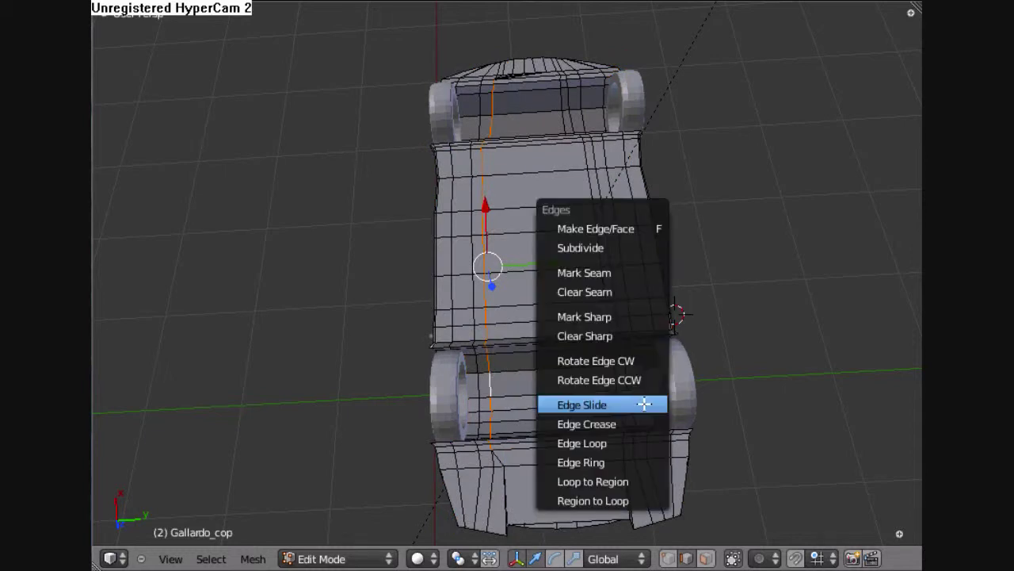
left_click(645, 404)
left_click(419, 389)
key("a")
key("w")
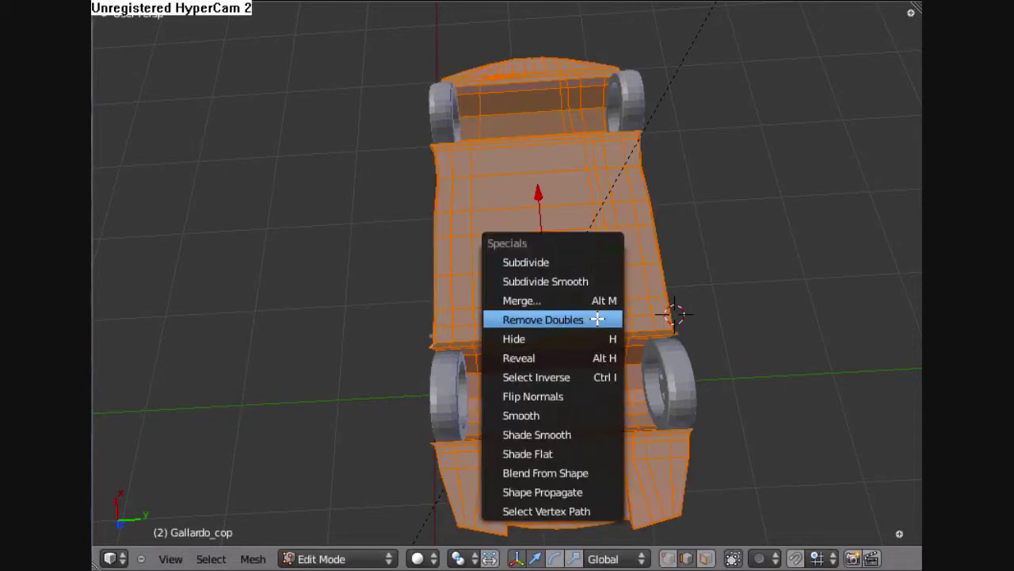
left_click(596, 319)
Step: Edge Slide the second loop from the negative-Y sill into the loop nearest the sill, and remove doubles on the whole mesh
right_click(474, 292, "alt")
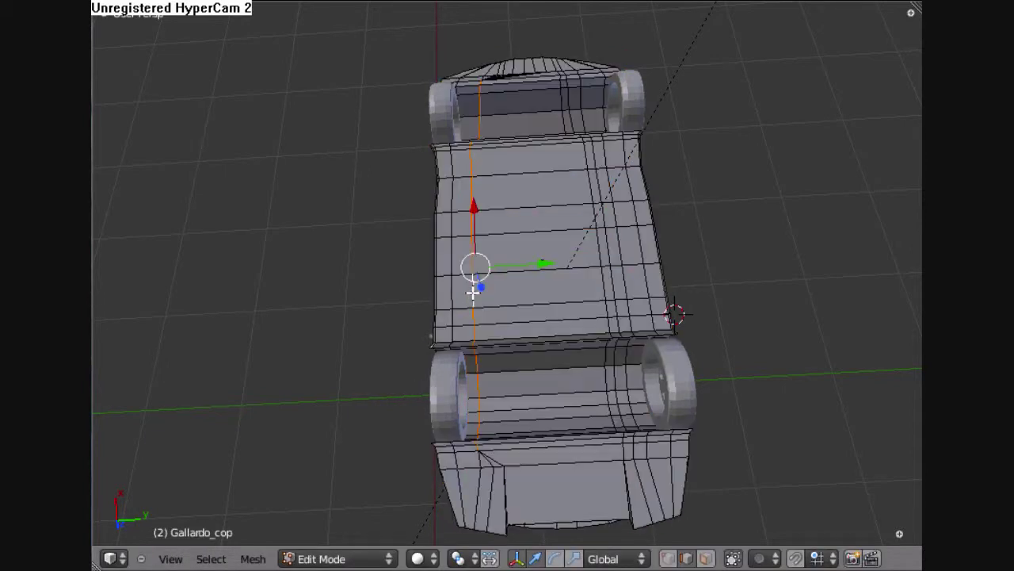
key("ctrl+e")
left_click(578, 364)
left_click(468, 361)
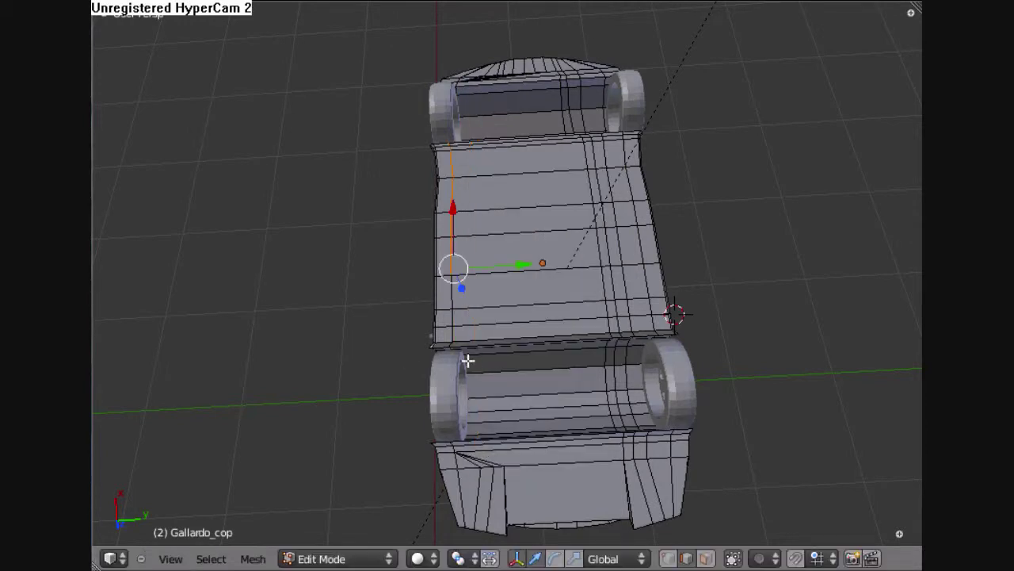
key("a")
key("a")
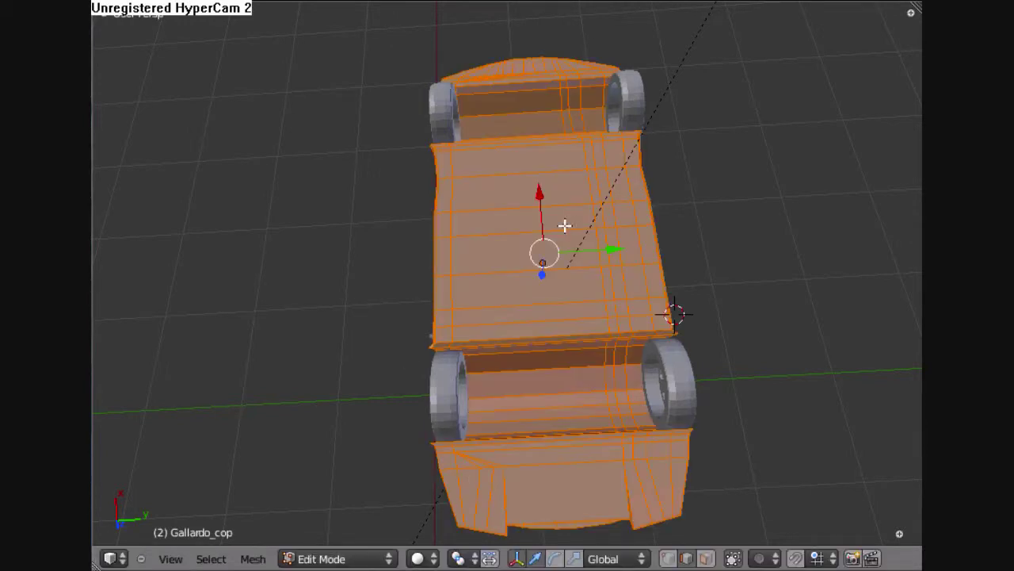
key("w")
left_click(564, 227)
Step: Edge Slide the last negative-Y underside loop onto the body's outer side edge and apply Remove Doubles to the whole mesh
right_click(452, 258, "alt")
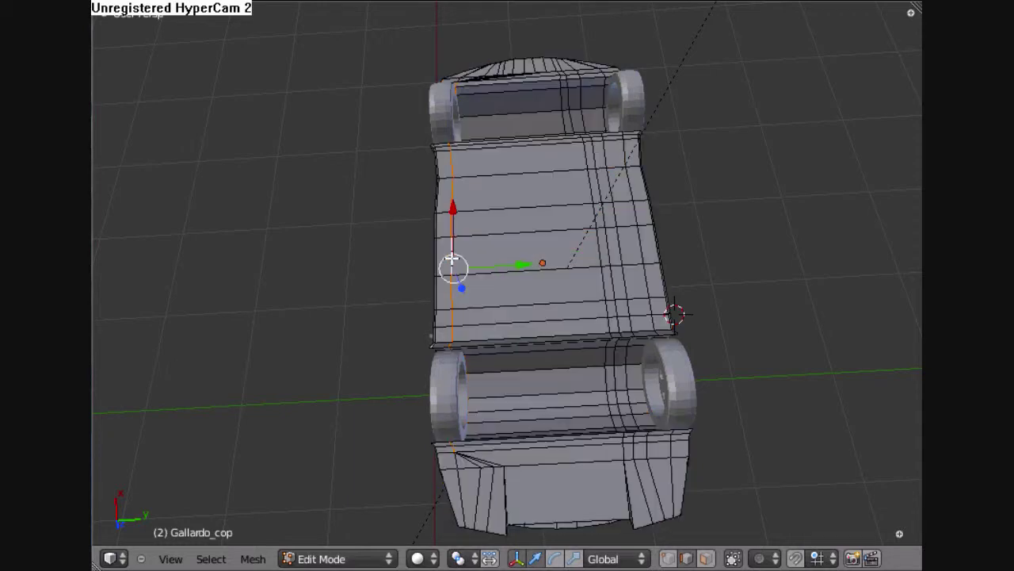
key("ctrl+e")
left_click(520, 293)
left_click(337, 291)
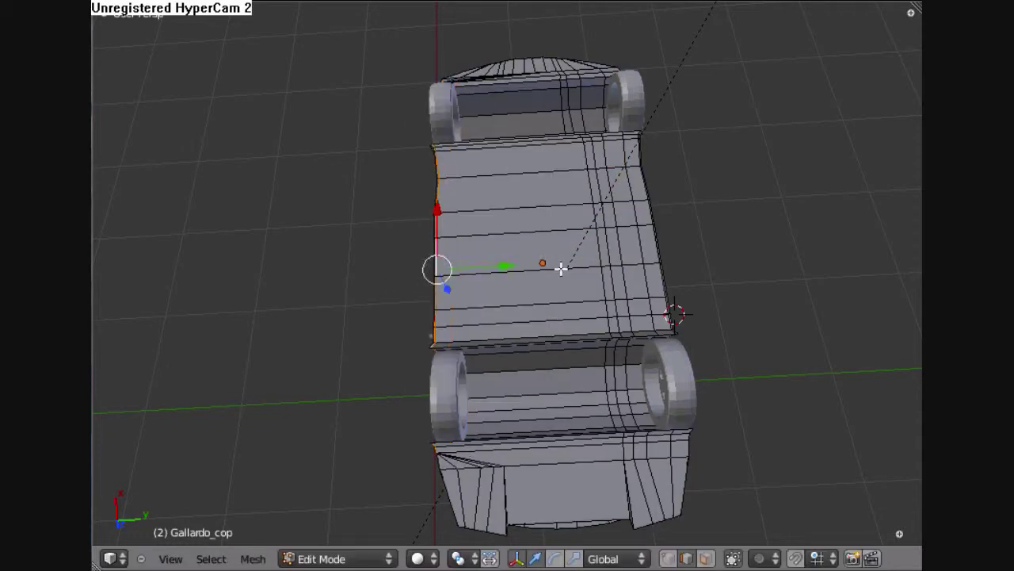
key("a")
key("a")
key("w")
left_click(560, 269)
Step: In vertex select mode, pick the seven clustered vertices along the rear bumper's lower edge and merge them at the last one picked
middle_click_drag(560, 270, 565, 298)
scroll(572, 271, "up", 5)
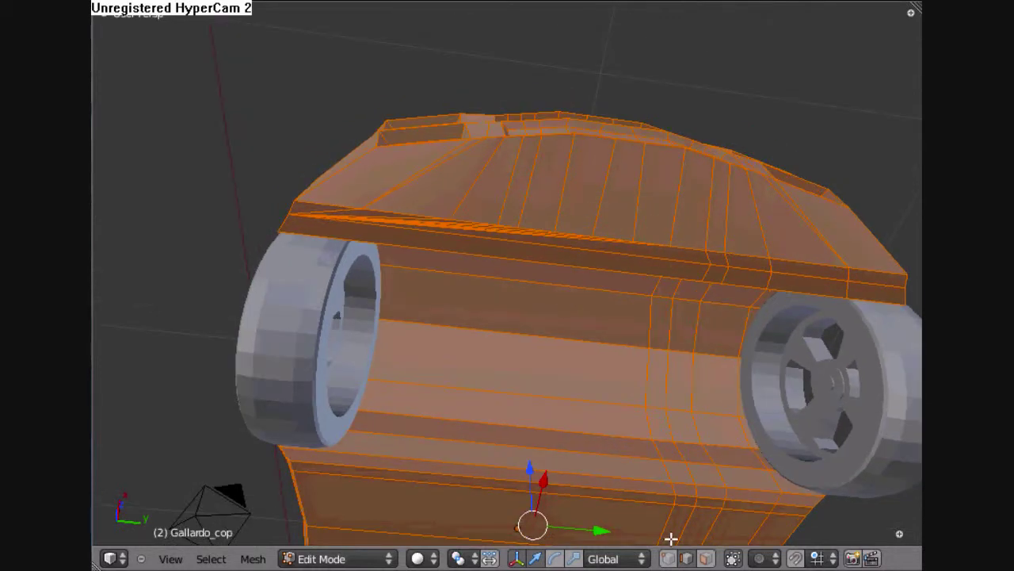
right_click(669, 244)
right_click(635, 239, "shift")
right_click(595, 234, "shift")
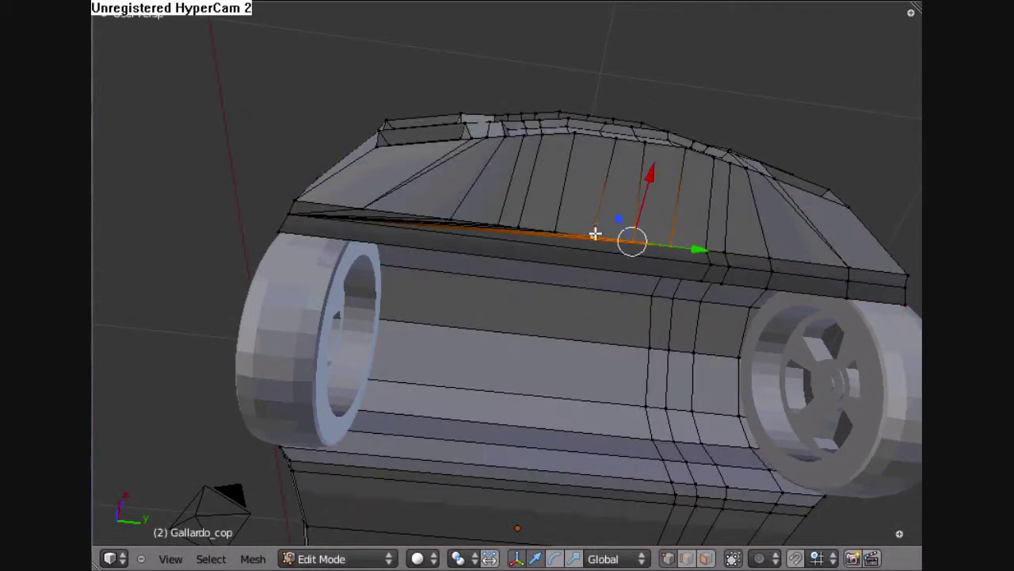
right_click(556, 232, "shift")
right_click(519, 227, "shift")
right_click(499, 224, "shift")
right_click(456, 219, "shift")
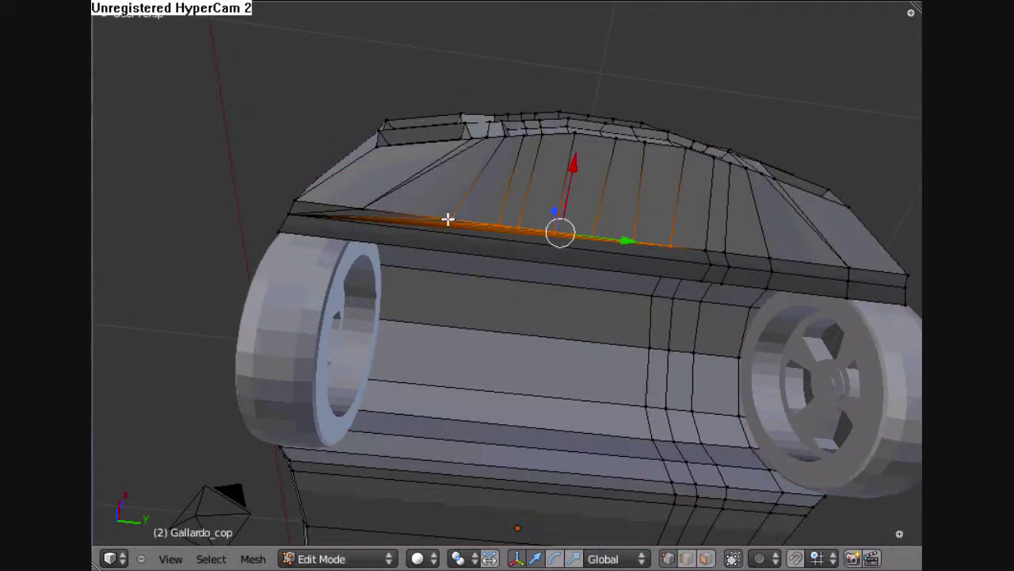
key("w")
left_click(428, 202)
left_click(434, 218)
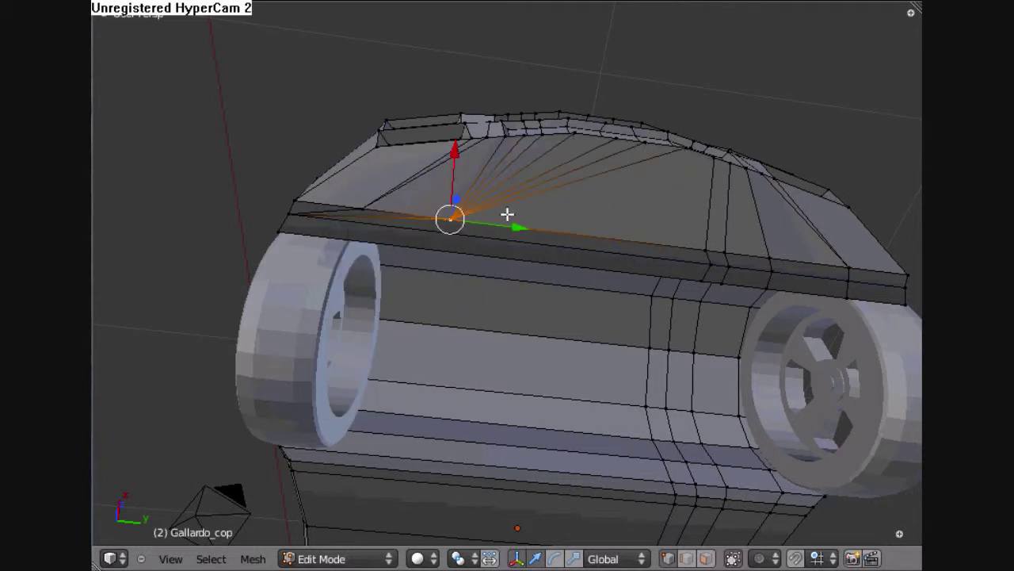
Step: Merge the bumper's fan vertex into the next vertex near the negative-Y corner and move the merged vertex along Y toward the bumper's middle
right_click(362, 208, "shift")
key("w")
left_click(362, 208)
left_click(363, 207)
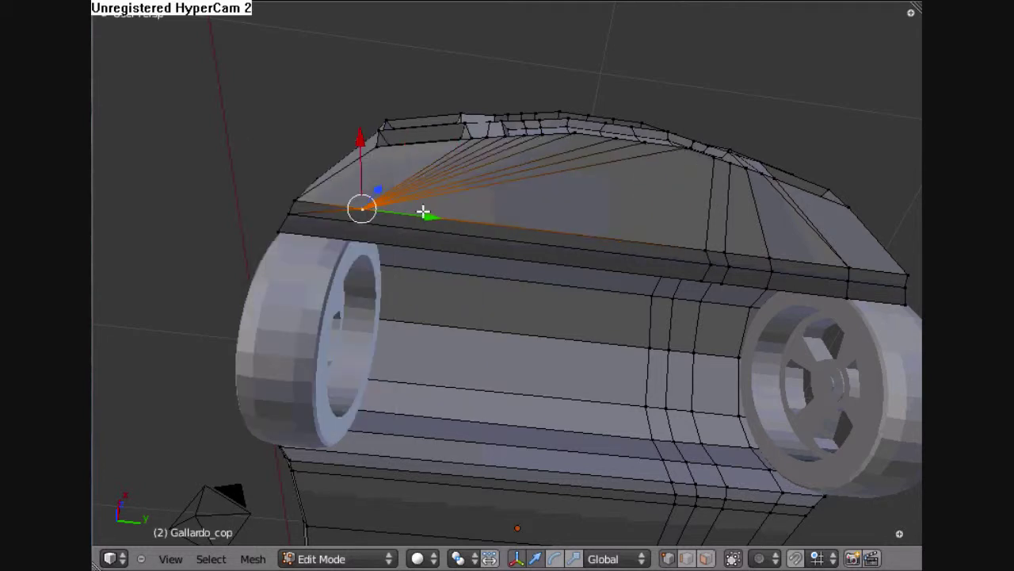
key("g")
key("y")
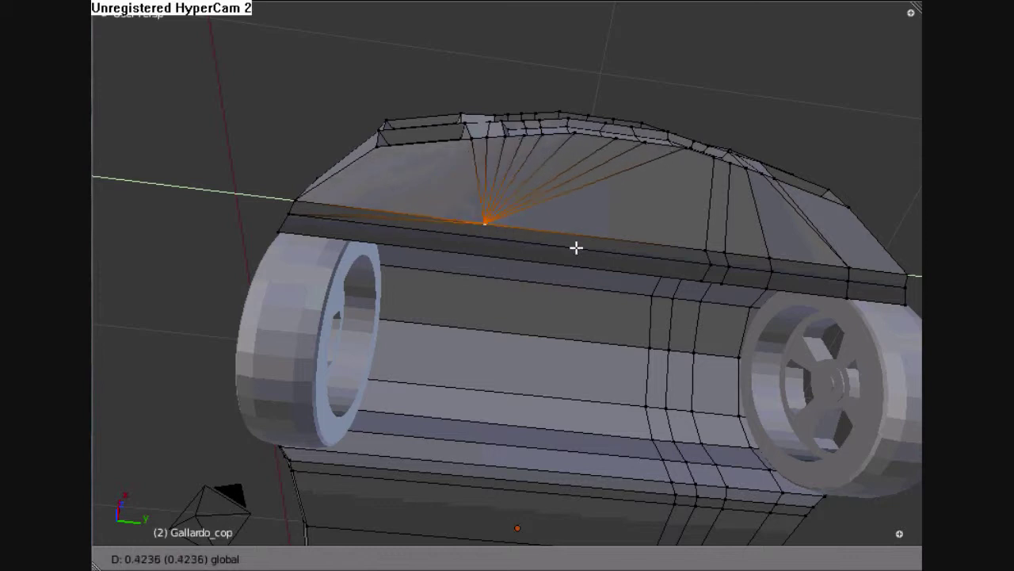
left_click(642, 252)
Step: Select the innermost lengthwise edge loop on the positive-Y side of the underside
scroll(561, 220, "down", 3)
mouse_move(562, 219)
middle_mouse_down()
mouse_move(614, 219)
mouse_move(562, 256)
mouse_move(521, 383)
mouse_move(562, 327)
mouse_move(553, 233)
middle_mouse_up()
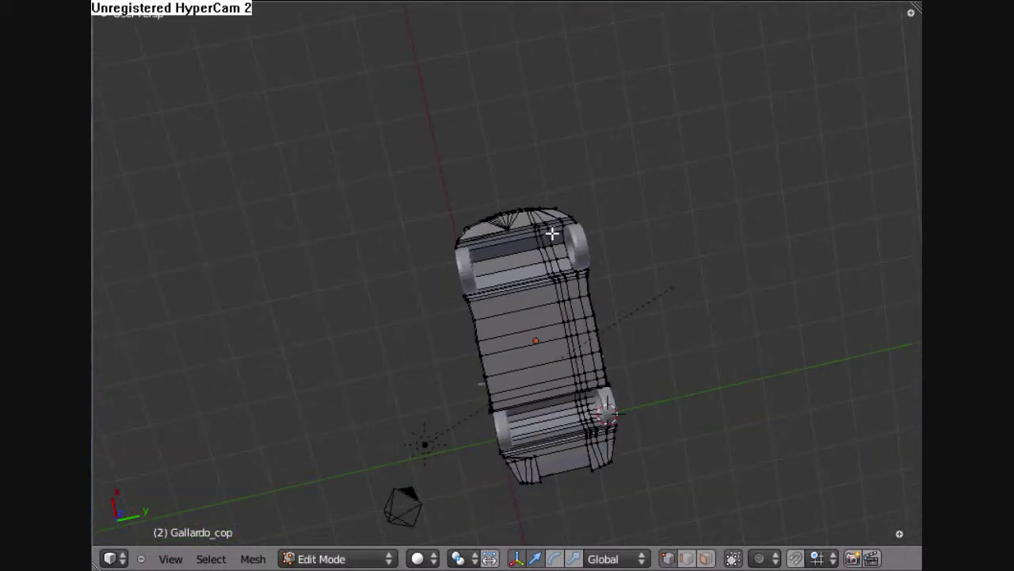
middle_click_drag(637, 291, 595, 303)
scroll(563, 222, "up", 4)
scroll(553, 228, "down", 4)
scroll(557, 274, "up", 4)
right_click(583, 288, "alt")
scroll(581, 336, "down", 3)
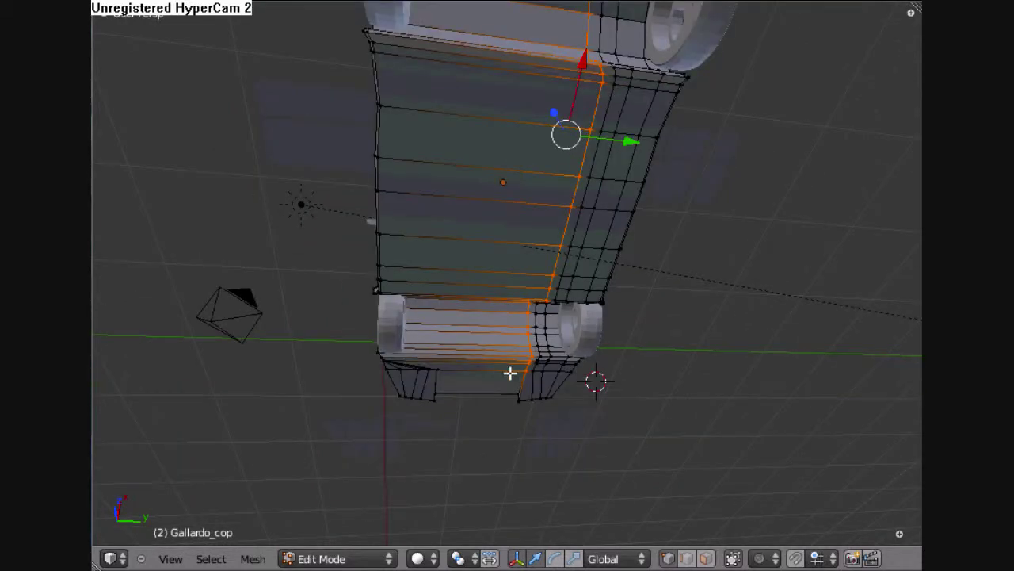
Step: Deselect the loop's edges over the rear deck and bumper with circle select, keeping only the underside edges selected
middle_click_drag(510, 372, 509, 192)
scroll(510, 192, "up", 4)
middle_click_drag(598, 281, 517, 260)
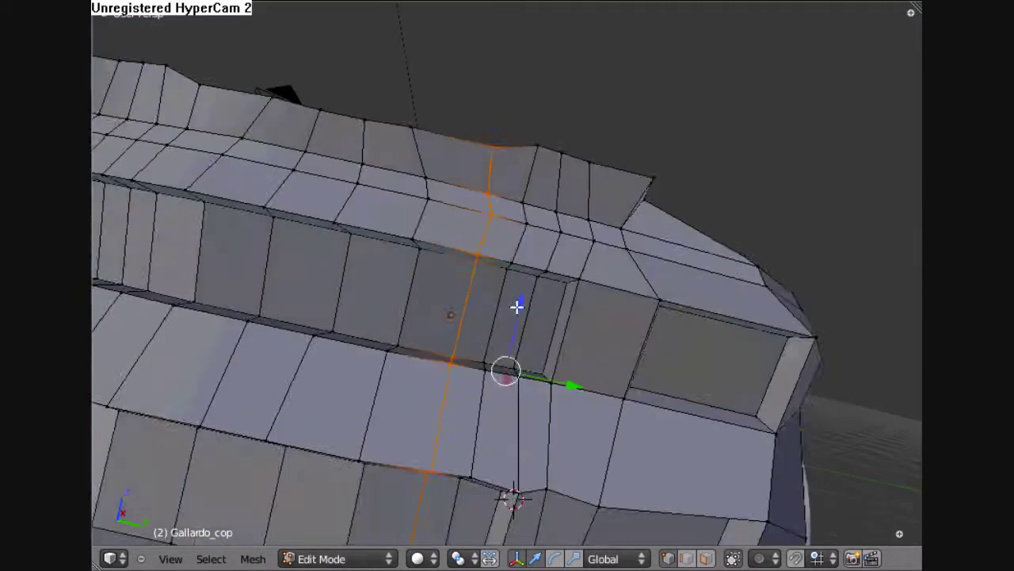
scroll(516, 306, "down", 1)
middle_click_drag(518, 299, 490, 364)
scroll(523, 278, "up", 3)
scroll(523, 278, "down", 4)
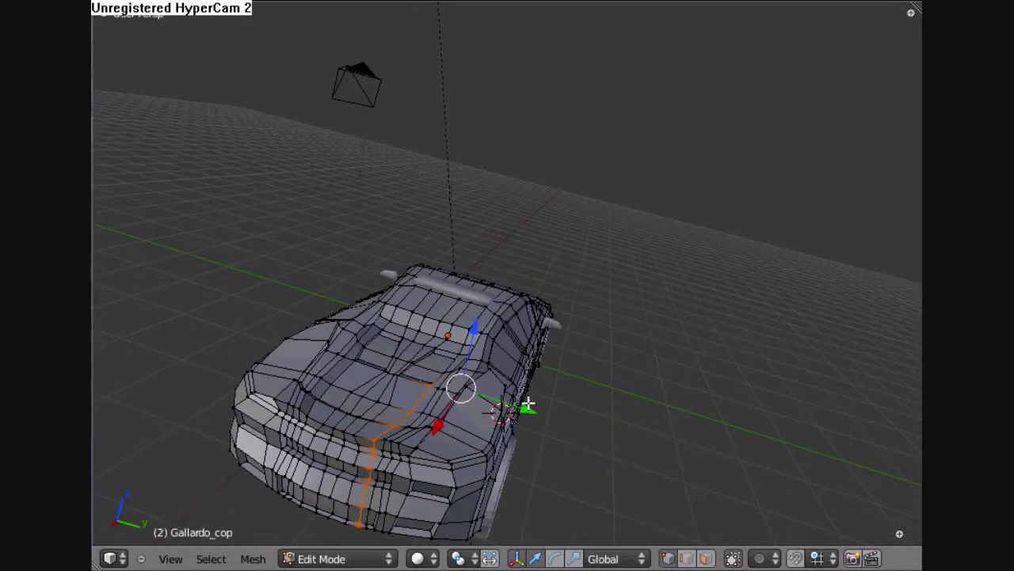
middle_click_drag(528, 404, 542, 333)
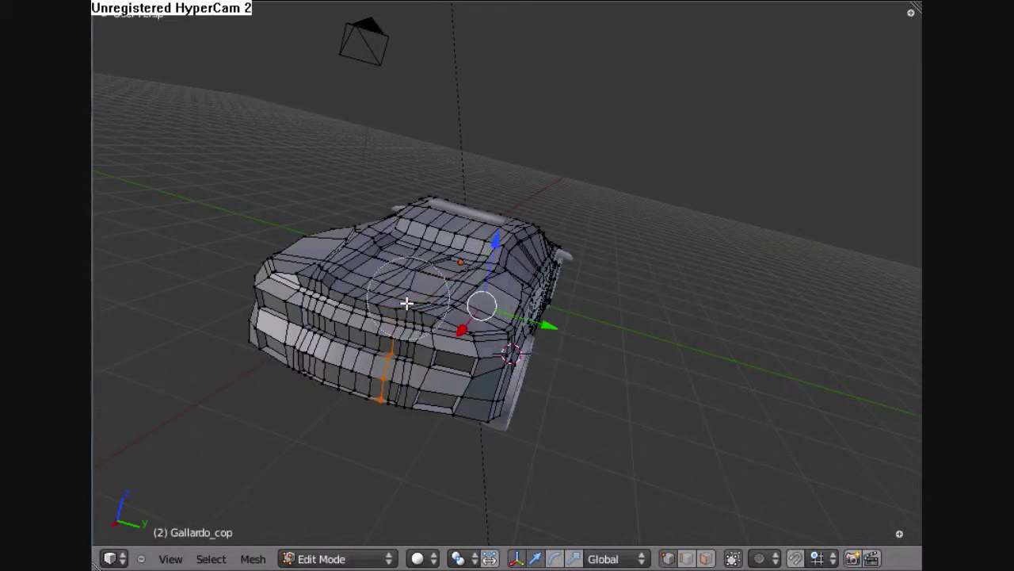
middle_click_drag(395, 329, 294, 384)
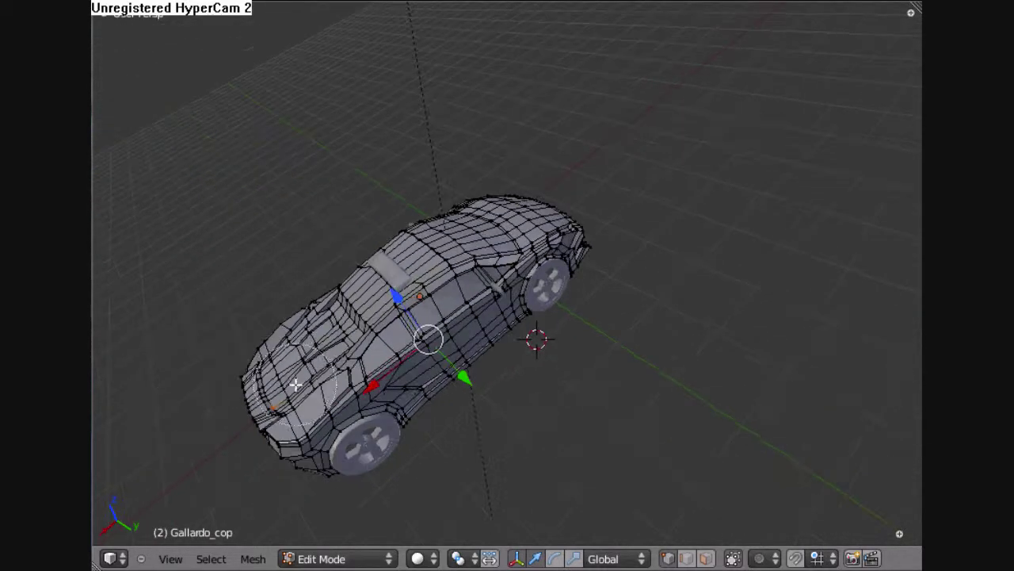
middle_click_drag(400, 416, 512, 259)
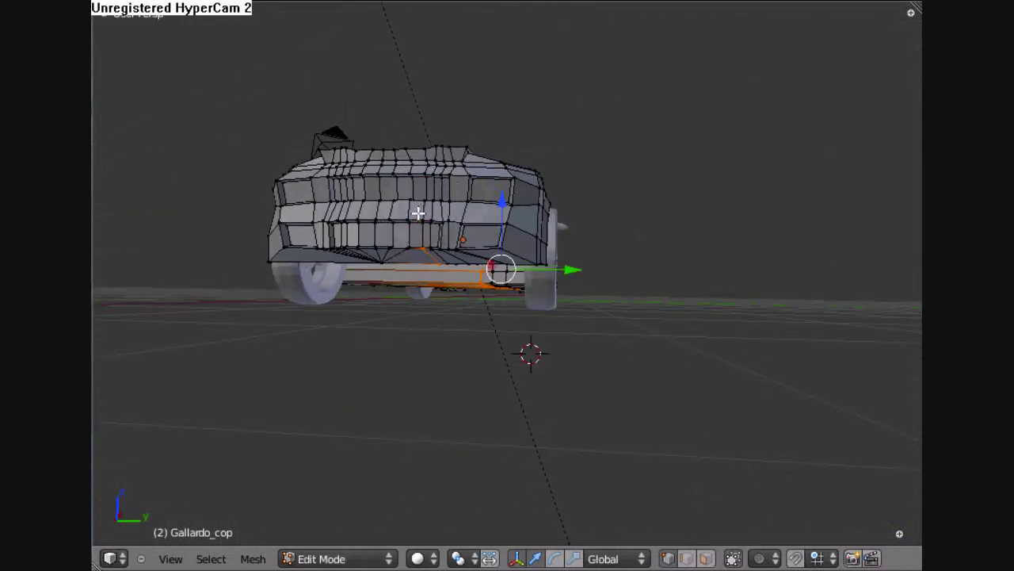
middle_click_drag(418, 213, 514, 136)
scroll(514, 136, "up", 2)
key("c")
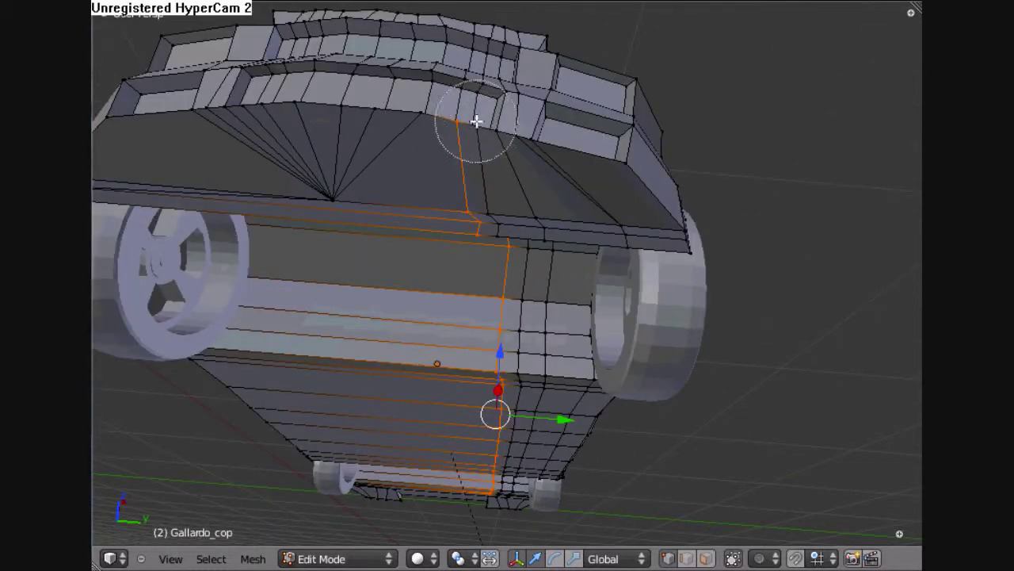
key("Escape")
Step: Slide the selected underside loop into its neighbour on the positive-Y side and remove doubles from the whole body mesh
scroll(526, 204, "down", 2)
key("ctrl+e")
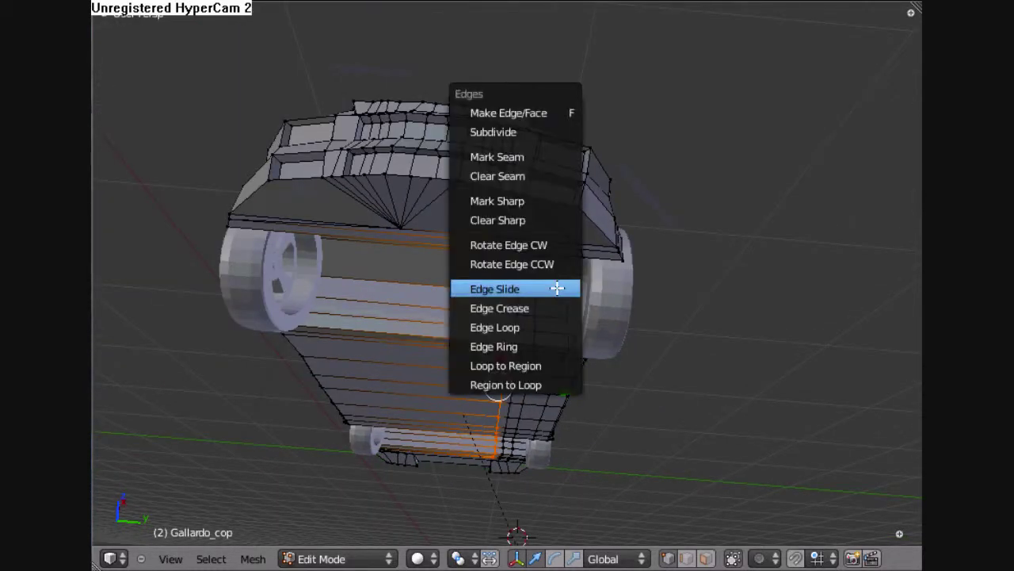
left_click(557, 288)
left_click(808, 338)
key("a")
key("a")
key("w")
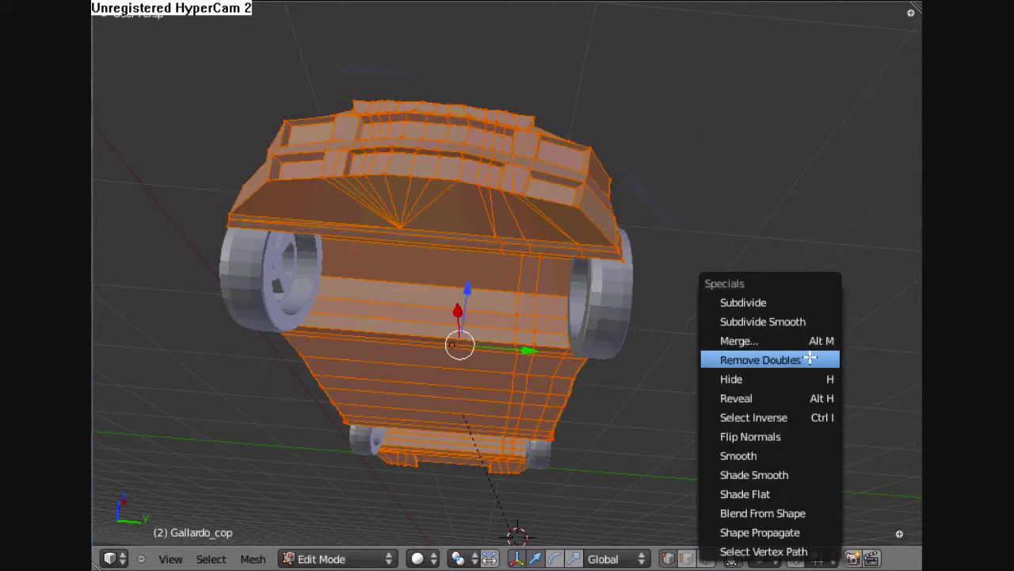
left_click(761, 359)
Step: Select the innermost remaining positive-Y underside loop, edge-slide it outward onto the adjacent loop, and remove doubles across the mesh
right_click(515, 277, "alt")
key("ctrl+e")
left_click(515, 277)
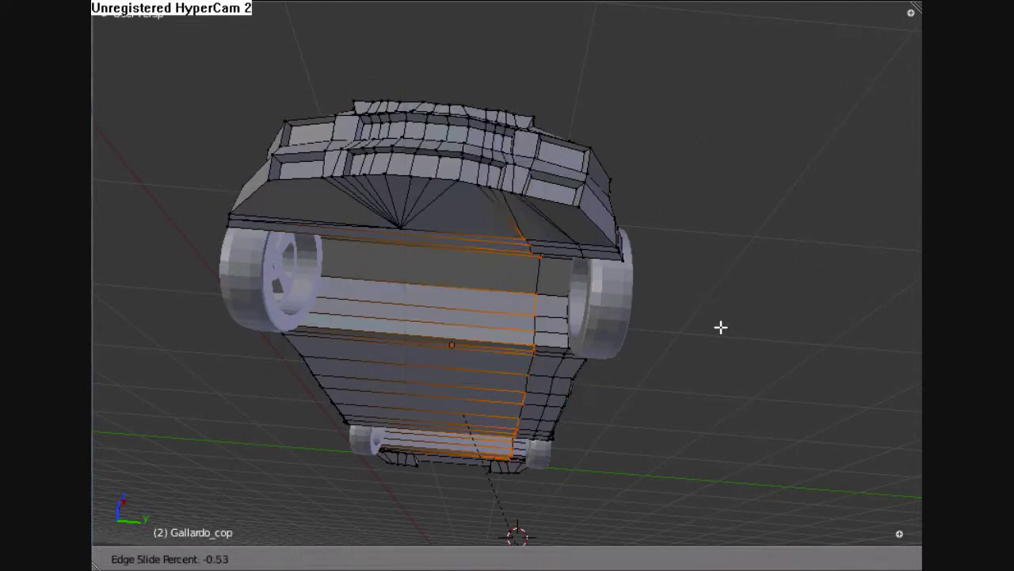
left_click(809, 338)
key("a")
key("a")
key("w")
left_click(809, 337)
Step: Select the underside loop just inside the last lengthwise one, slide it onto that loop, and remove doubles
right_click(536, 283, "alt")
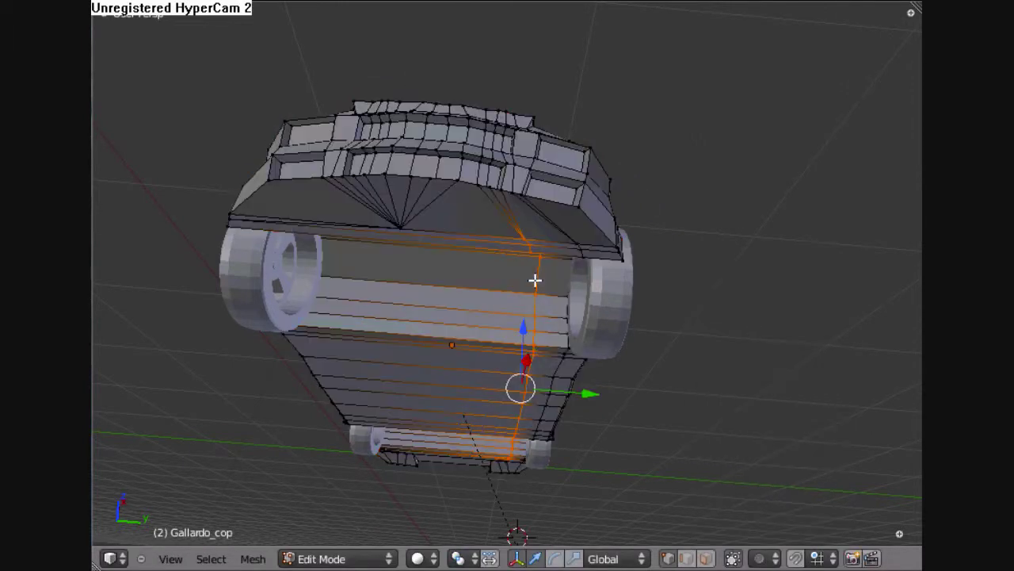
key("ctrl+e")
left_click(534, 281)
left_click(909, 330)
key("a")
key("w")
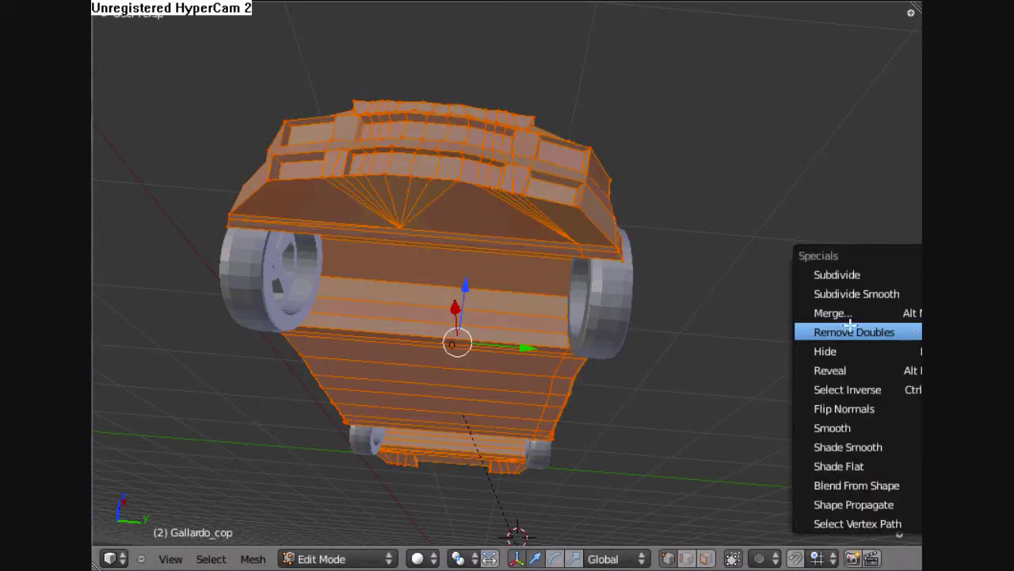
left_click(858, 336)
Step: Try to slide the last lengthwise underside loop into the body's positive-Y edge and remove doubles
scroll(600, 297, "up", 3)
right_click(577, 283, "alt")
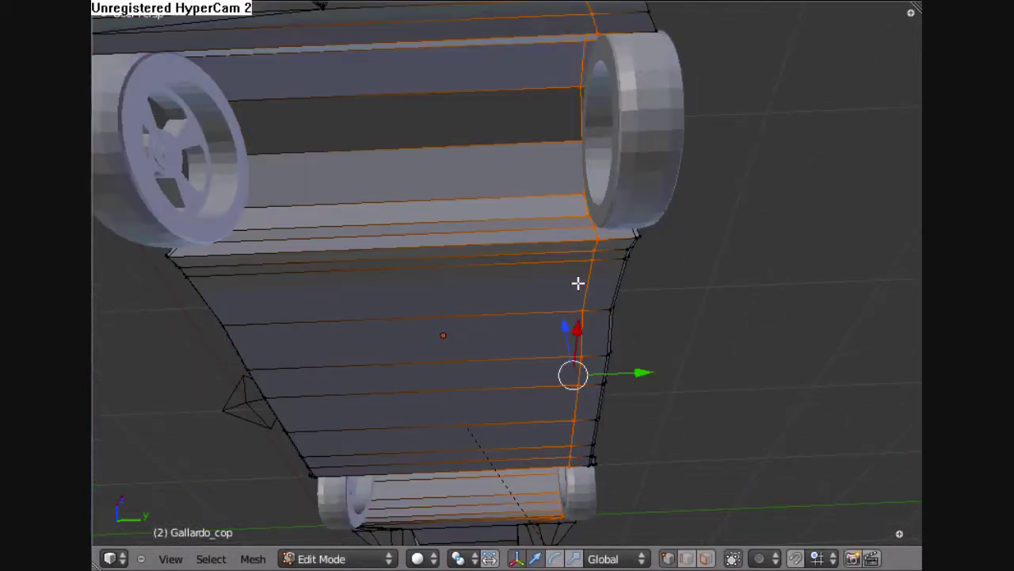
scroll(578, 283, "down", 2)
middle_click_drag(481, 313, 478, 294)
key("ctrl+e")
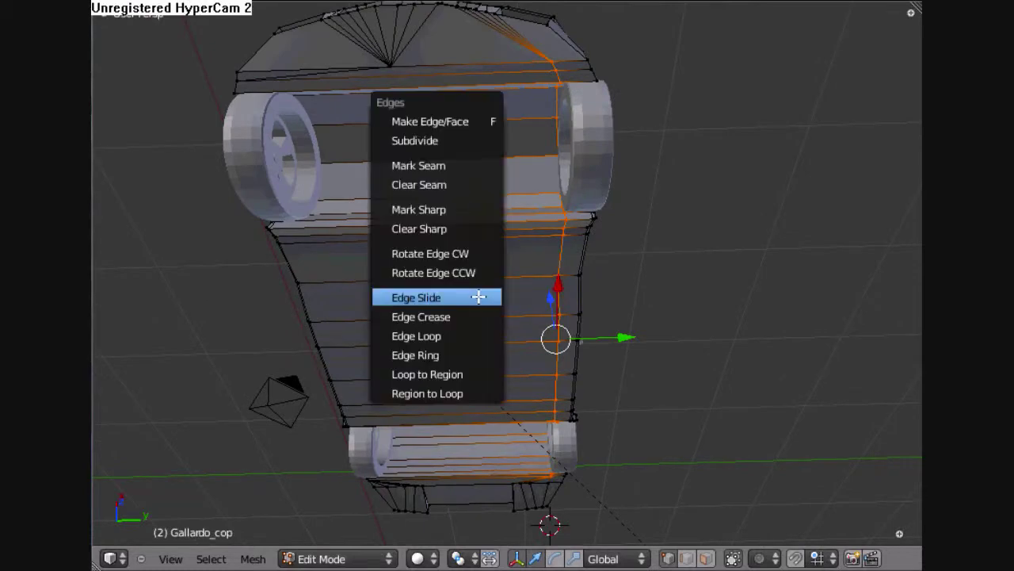
left_click(478, 294)
left_click(819, 316)
key("a")
key("w")
left_click(819, 316)
middle_click_drag(555, 333, 525, 215)
key("a")
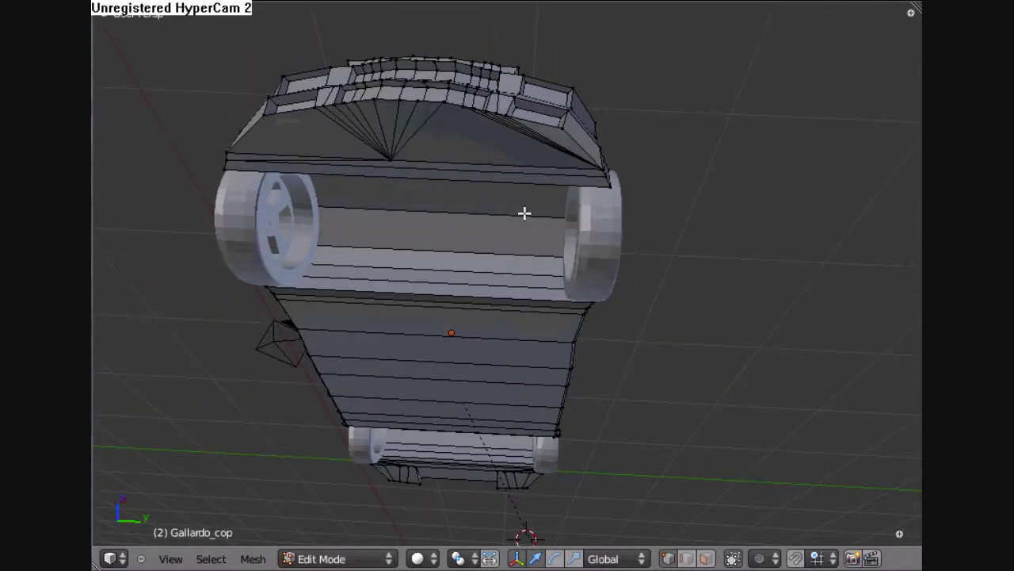
scroll(528, 214, "up", 2)
key("a")
key("a")
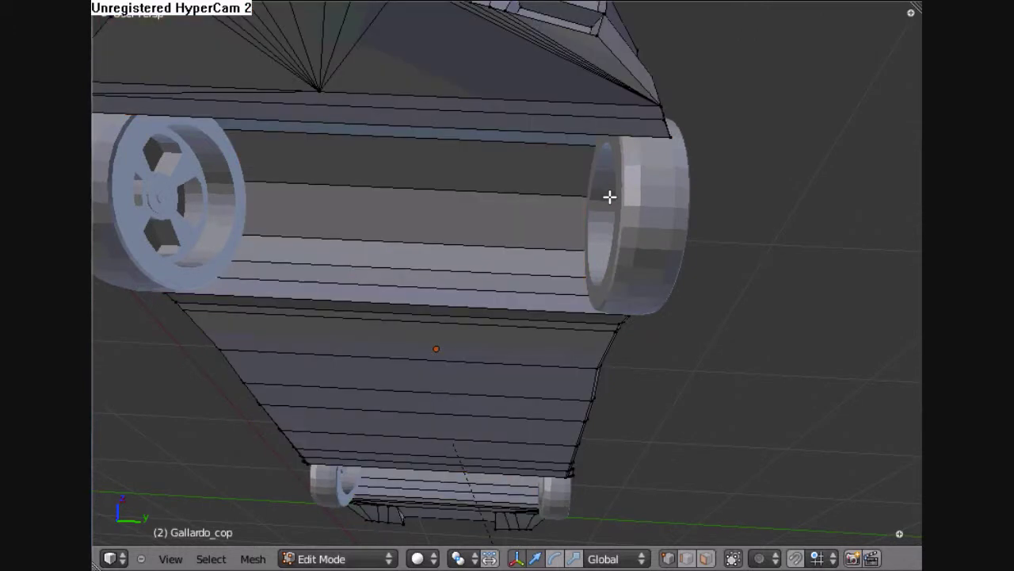
Step: Move the rear bumper's fan vertex near the positive-Y corner along Y toward the bumper's middle
right_click(609, 197, "alt")
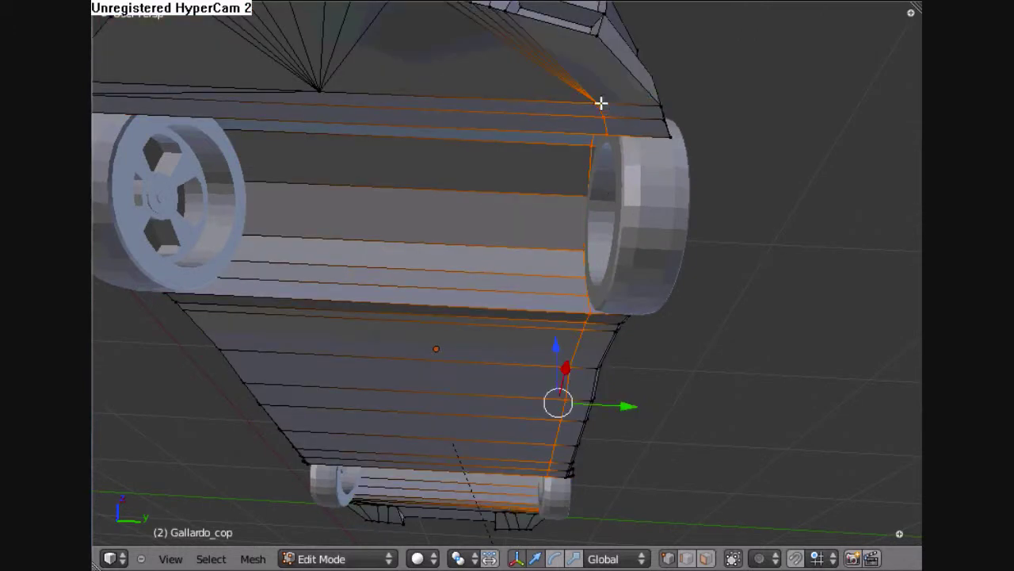
scroll(601, 103, "down", 3)
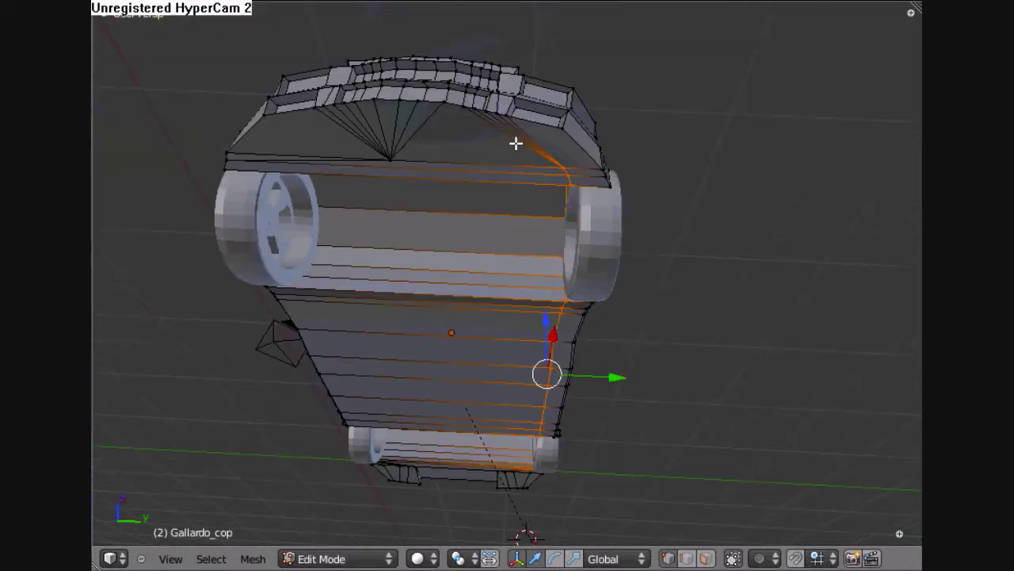
right_click(567, 166)
left_click_drag(604, 178, 588, 183)
right_click(575, 190)
Step: Select the remaining lengthwise underside loop, slide it into the body's positive-Y edge, and remove doubles from the mesh
right_click(575, 191, "alt")
right_click(566, 331, "alt")
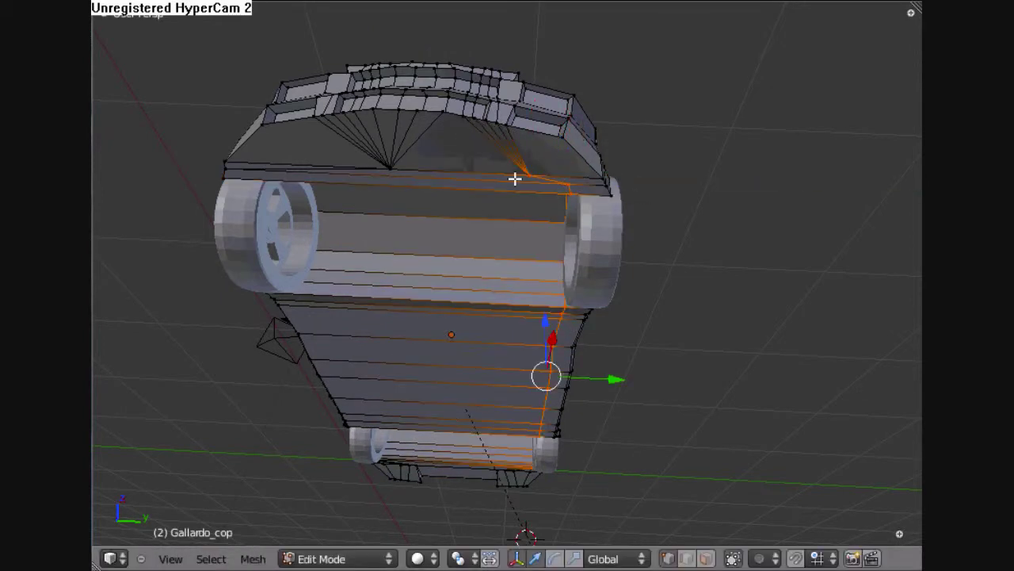
key("ctrl+e")
left_click(611, 215)
left_click(914, 240)
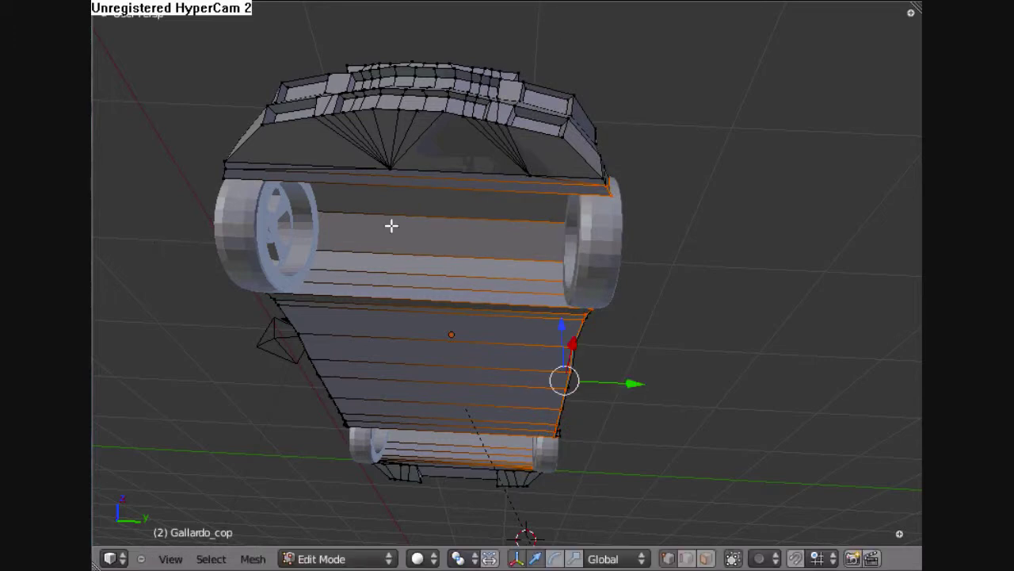
key("a")
key("a")
key("w")
left_click(581, 232)
Step: Deselect the whole mesh and switch the viewport shading to Textured
scroll(563, 218, "down", 3)
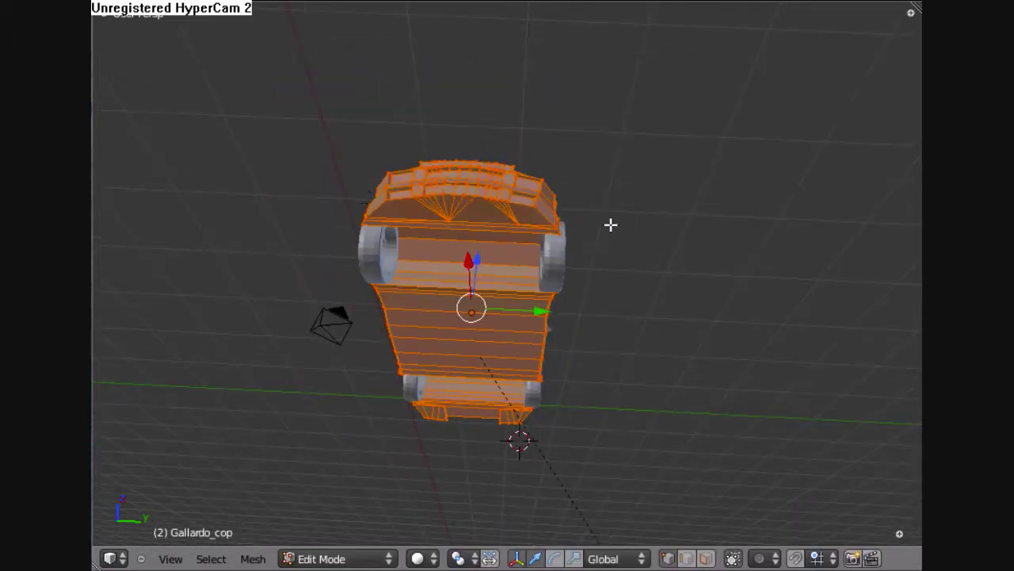
key("a")
middle_click_drag(650, 235, 532, 358)
left_click(430, 560)
left_click(451, 478)
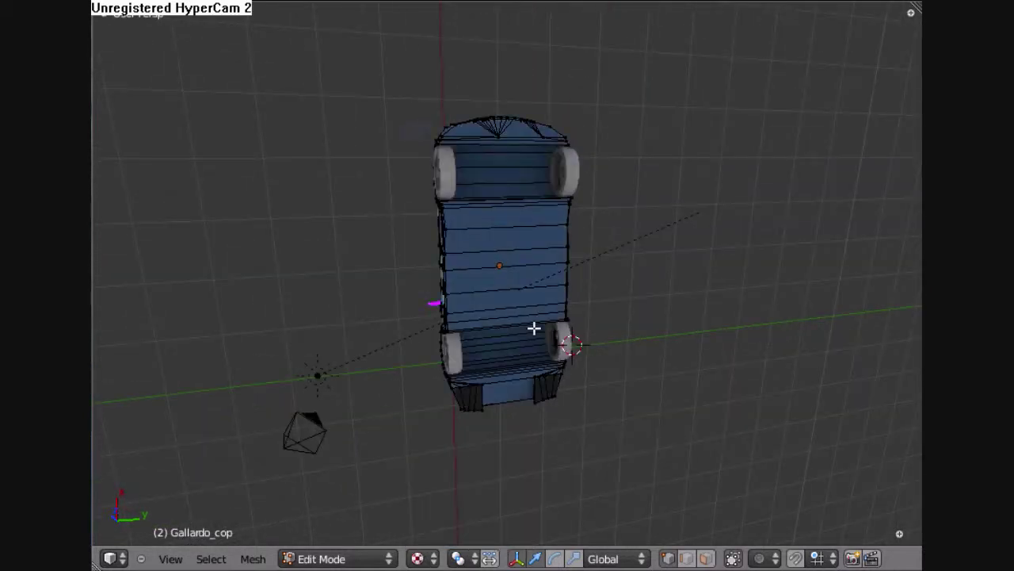
Step: Examine the textured underside up close and the car's front for surplus edge loops
scroll(534, 328, "up", 6)
scroll(549, 303, "up", 3)
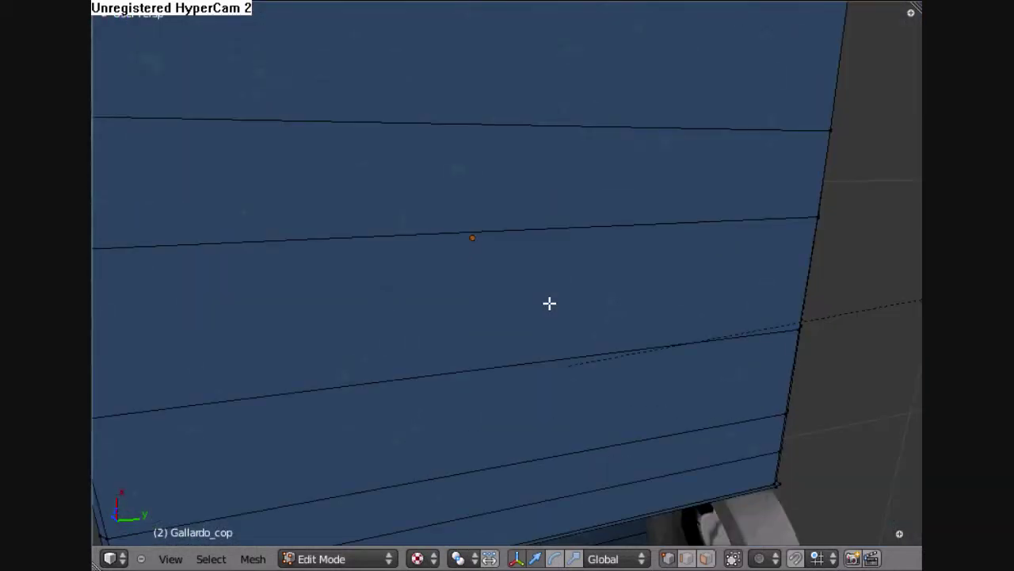
scroll(572, 305, "down", 8)
middle_click_drag(548, 302, 544, 272)
scroll(549, 290, "up", 3)
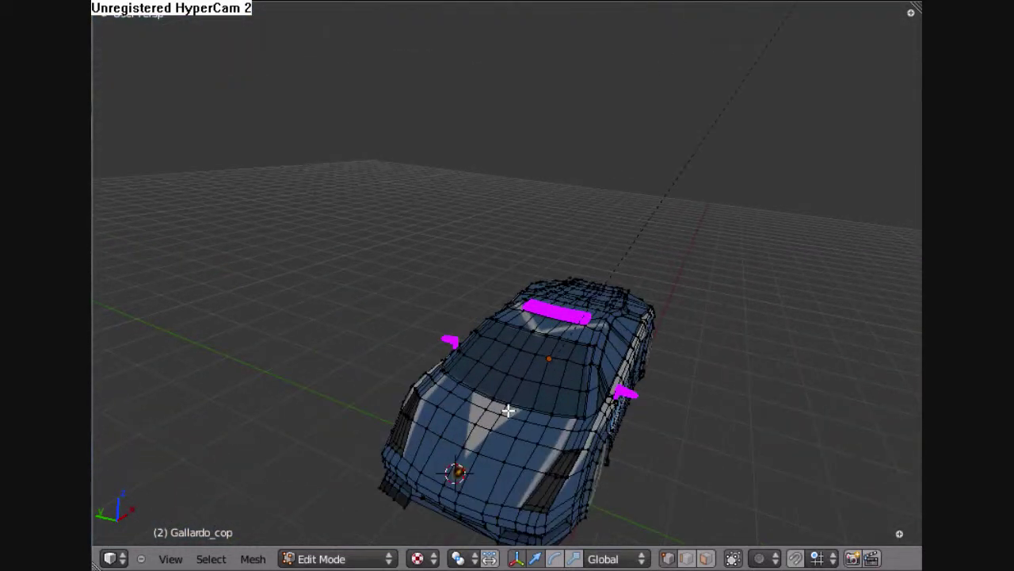
middle_click_drag(507, 410, 558, 411)
scroll(558, 412, "up", 2)
middle_click_drag(668, 452, 562, 375)
scroll(526, 367, "up", 3)
Step: Slide the central hood loop on the positive-Y side into the neighbouring loop toward negative Y and remove doubles
scroll(593, 347, "down", 2)
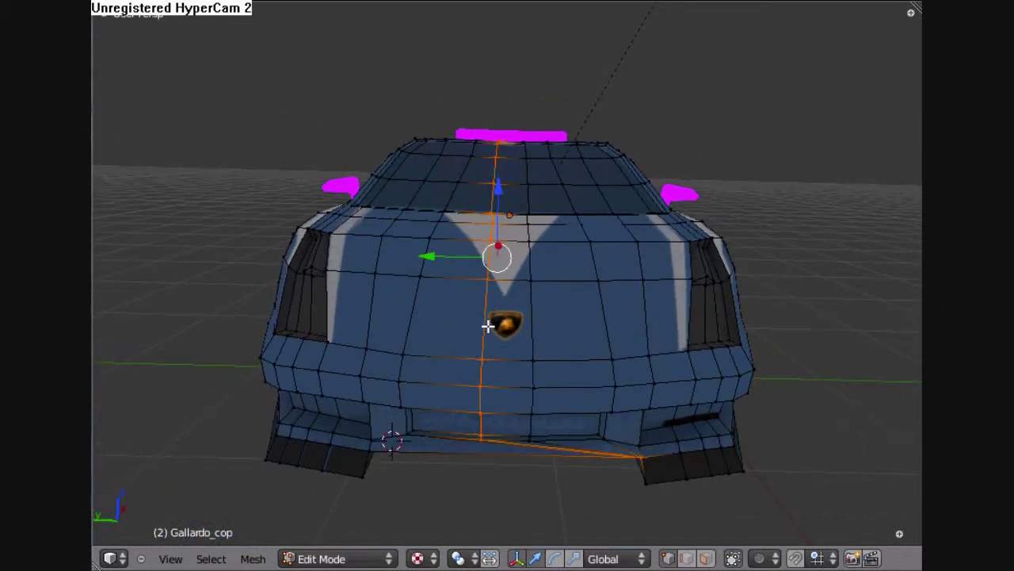
middle_click_drag(518, 389, 537, 363)
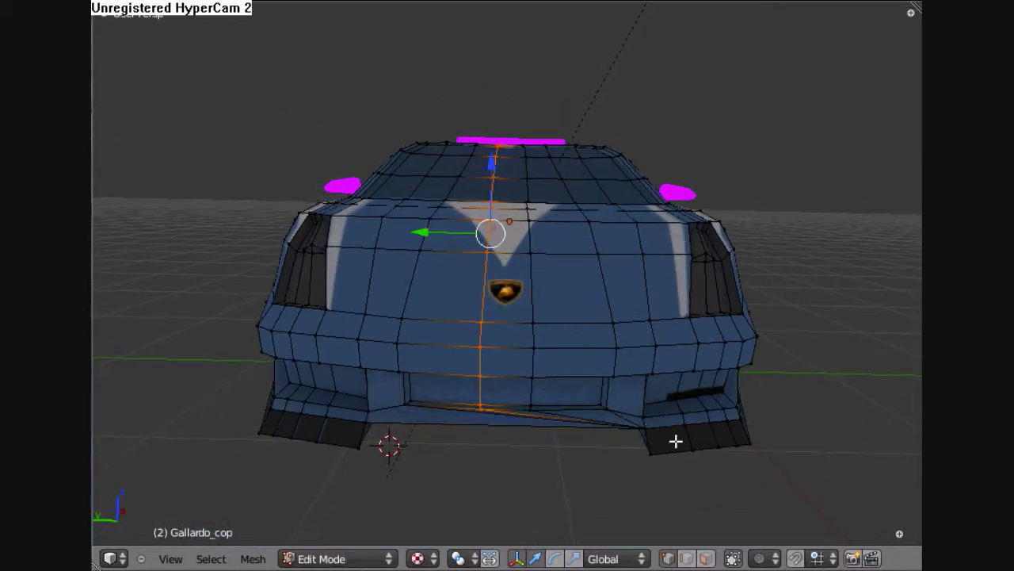
key("ctrl+e")
left_click(584, 401)
left_click(697, 407)
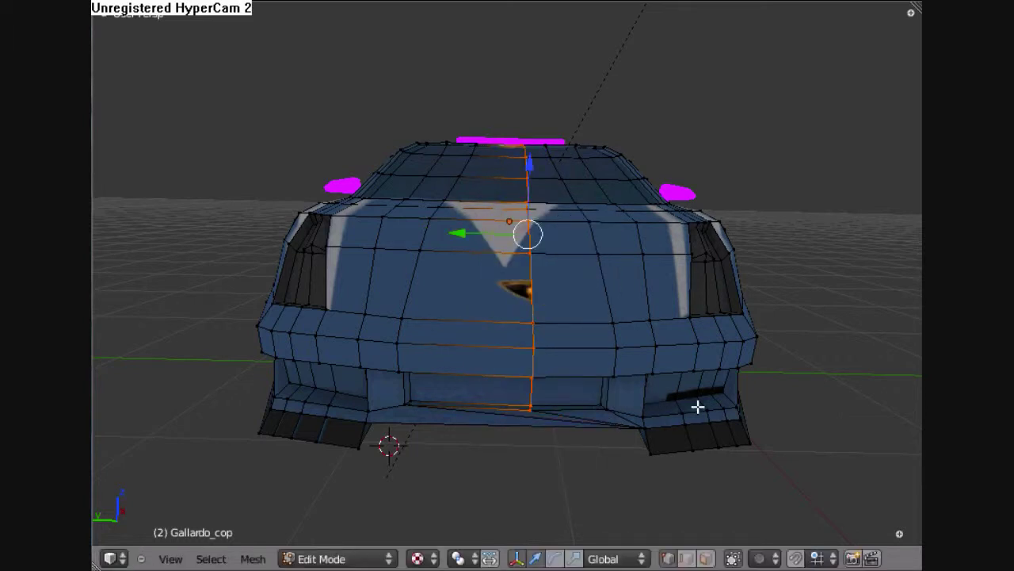
key("a")
key("w")
left_click(669, 298)
Step: Select the merged central loop over hood and windshield and slide it toward positive Y to the middle of the hood
right_click(559, 282, "alt")
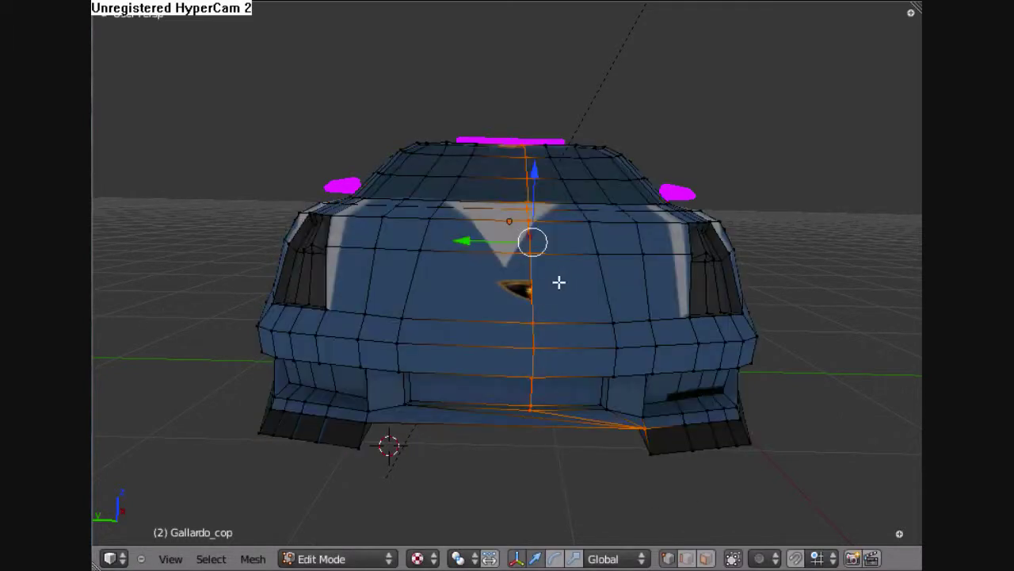
key("ctrl+e")
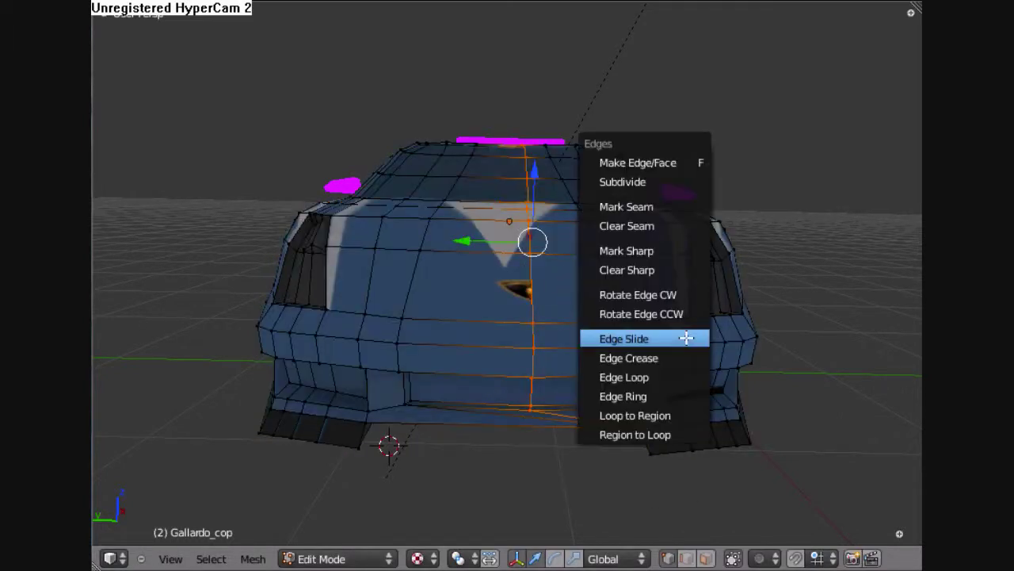
left_click(683, 336)
left_click(645, 433)
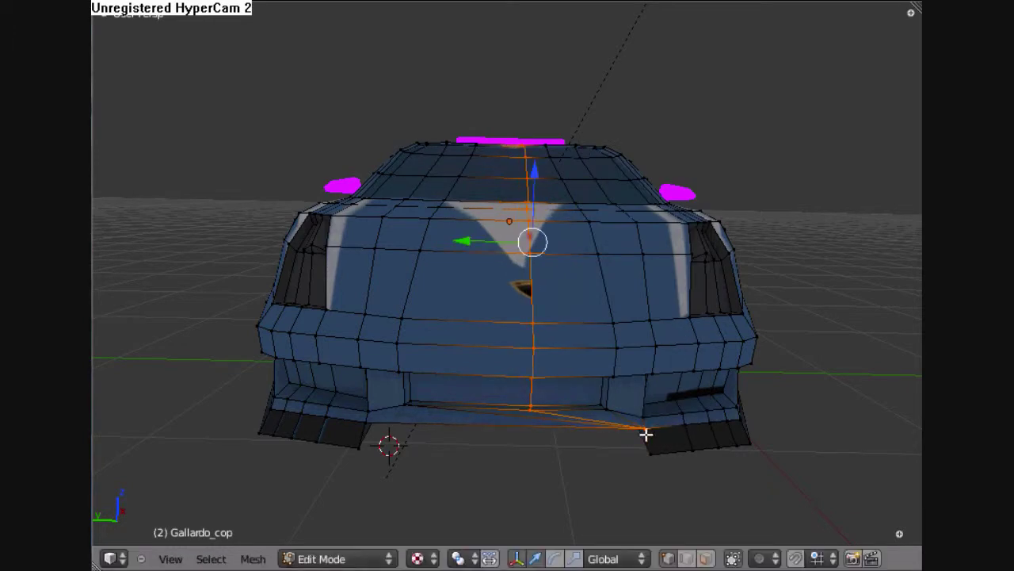
middle_click_drag(686, 387, 636, 337)
key("ctrl+e")
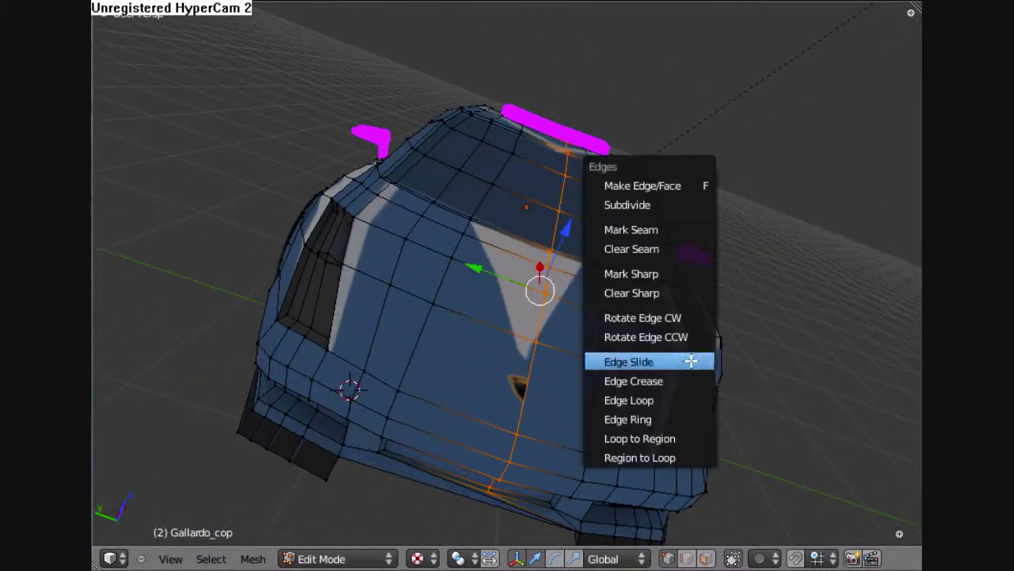
left_click(683, 358)
left_click(676, 361)
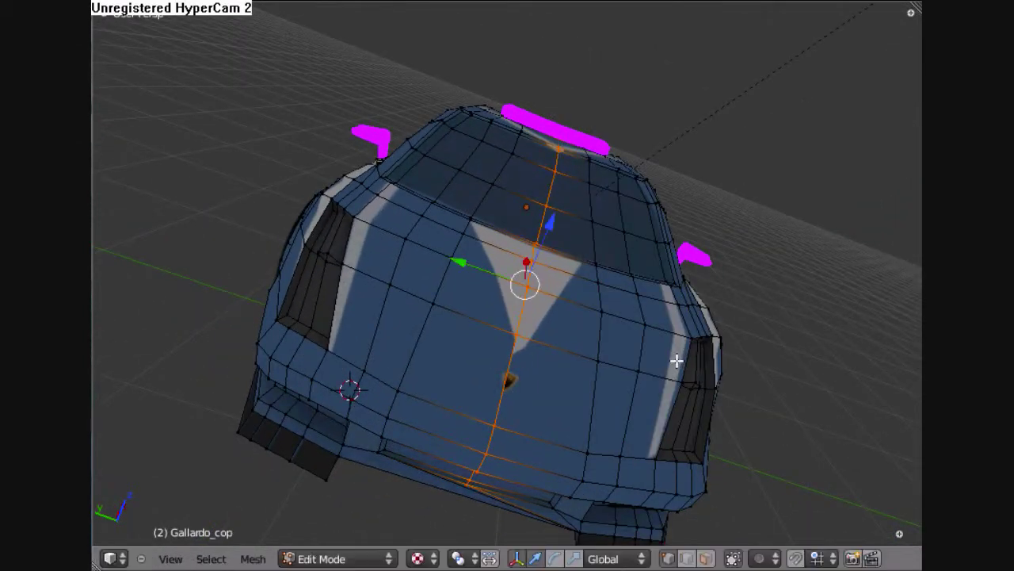
Step: Leave Edit Mode and select the Parts_cop object containing the magenta roof light bar
middle_click_drag(747, 325, 606, 398)
left_click(366, 560)
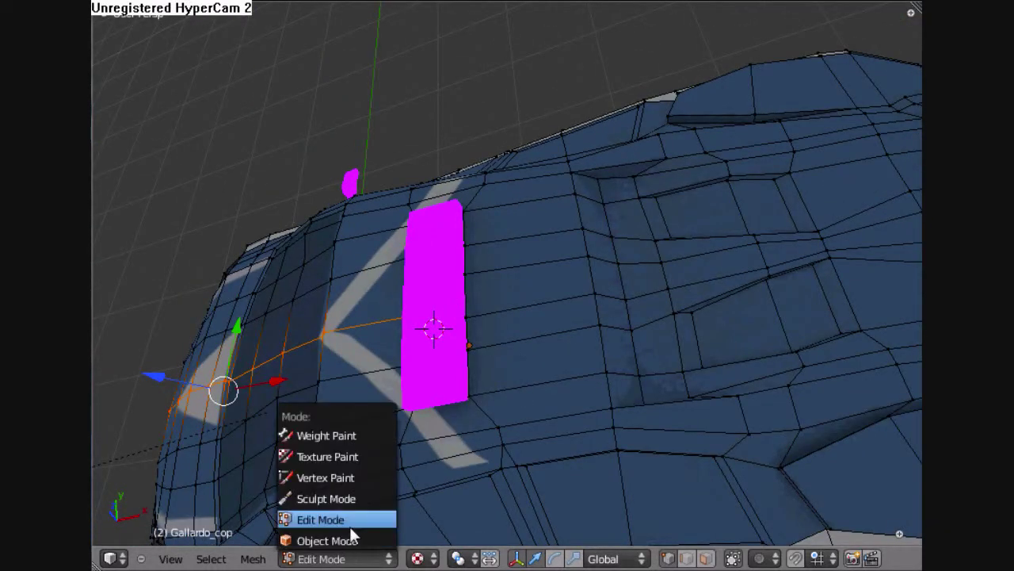
key("Tab")
right_click(448, 340)
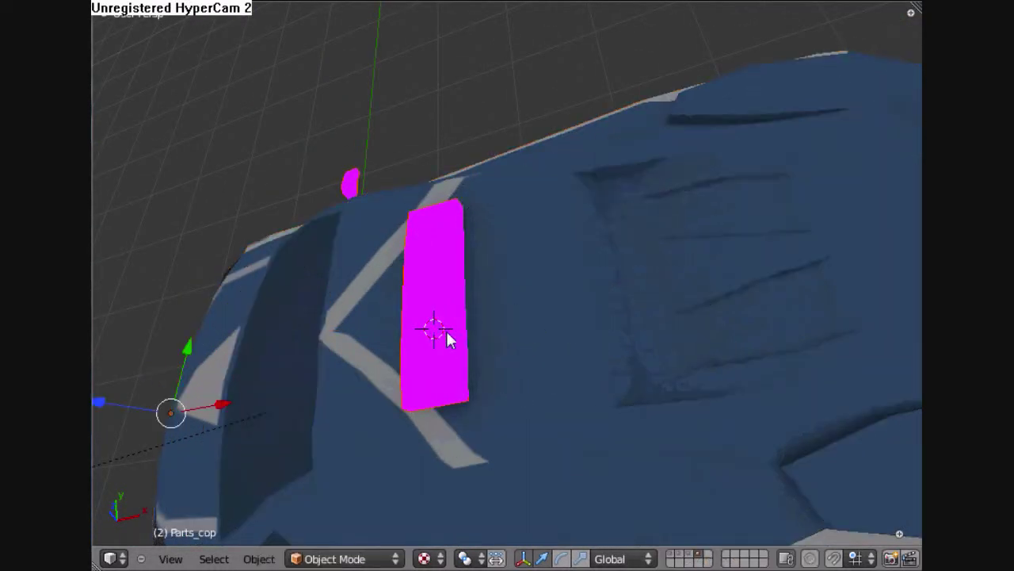
Step: Try to move the Parts_cop object along the Y axis and along the X axis
middle_click_drag(457, 335, 545, 255)
key("g")
key("y")
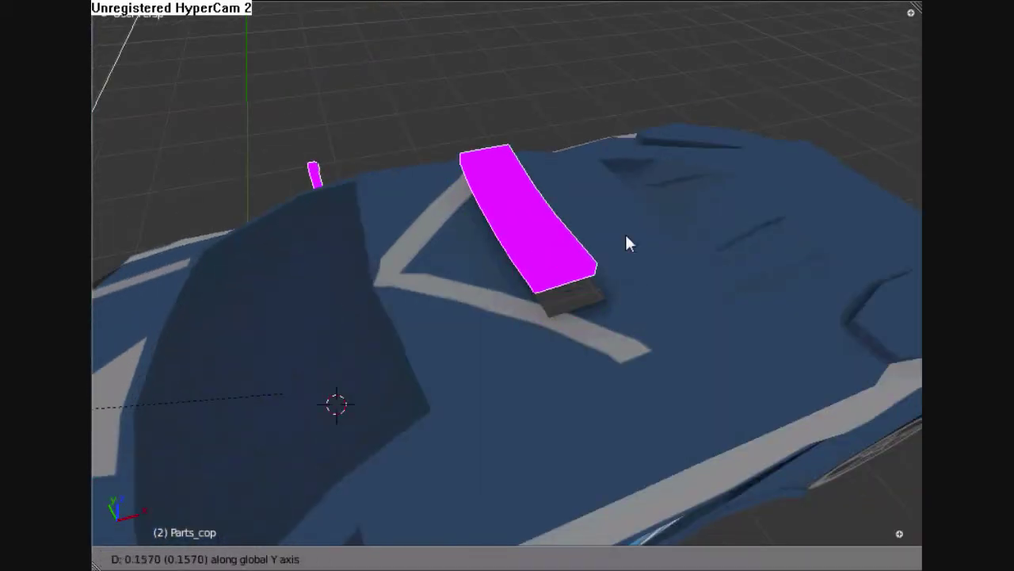
key("Escape")
middle_click_drag(529, 298, 607, 303)
key("g")
key("x")
key("Escape")
Step: Hide the Parts_cop object, select the Gallardo_cop body and return it to Edit Mode
key("h")
middle_click_drag(499, 345, 463, 301)
right_click(463, 301)
left_click(333, 559)
left_click(328, 519)
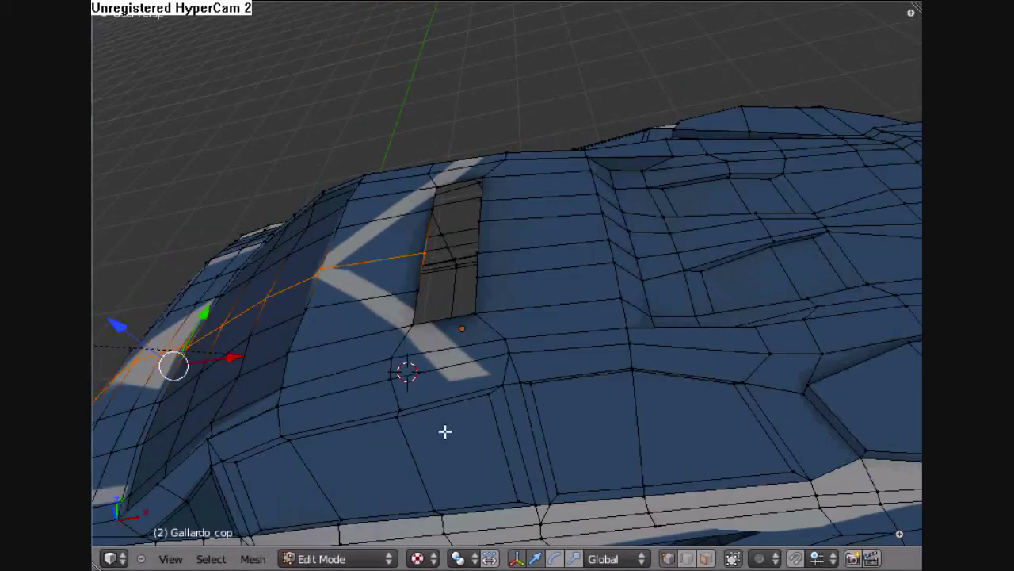
Step: Merge two neighbouring vertices on the windshield-side edge of the roof's dark light bar area at the one nearer negative Y
scroll(525, 380, "up", 4)
key("a")
middle_click_drag(531, 381, 448, 288)
right_click(439, 335, "shift")
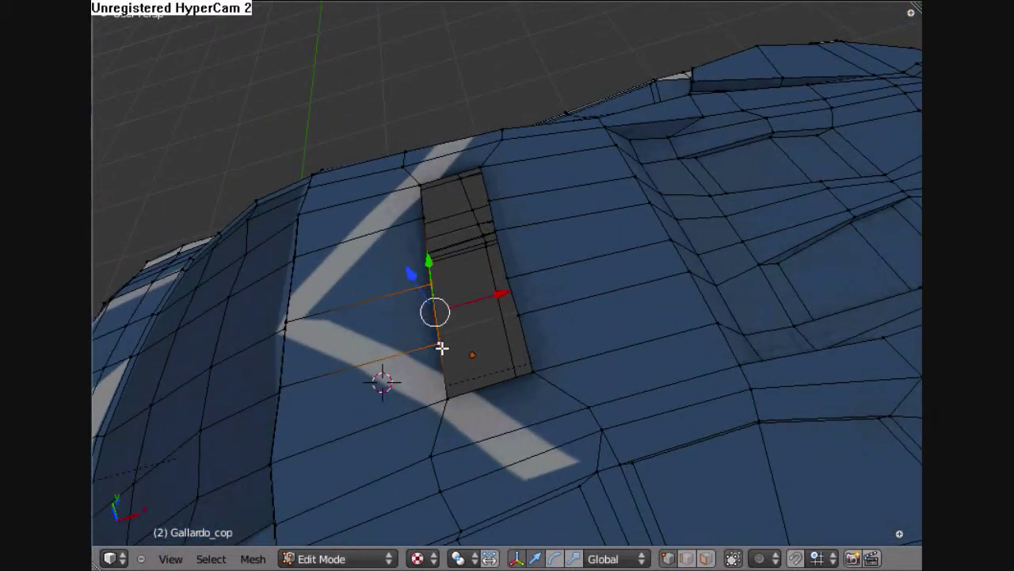
key("w")
left_click(440, 329)
left_click(439, 330)
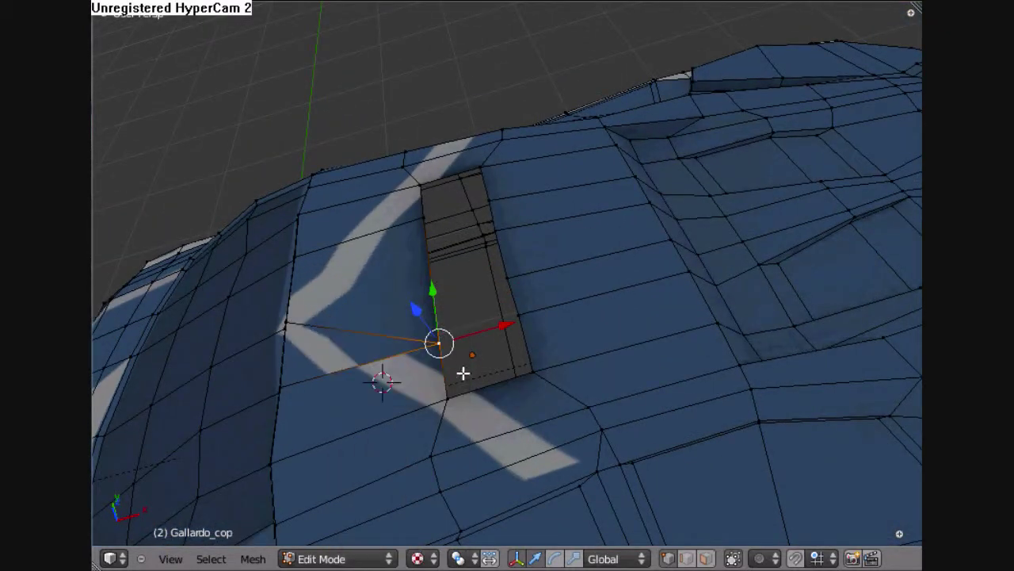
Step: Merge the remaining vertices of the light bar area's windshield-side edge into that edge's two corner vertices
right_click(445, 400)
right_click(419, 189)
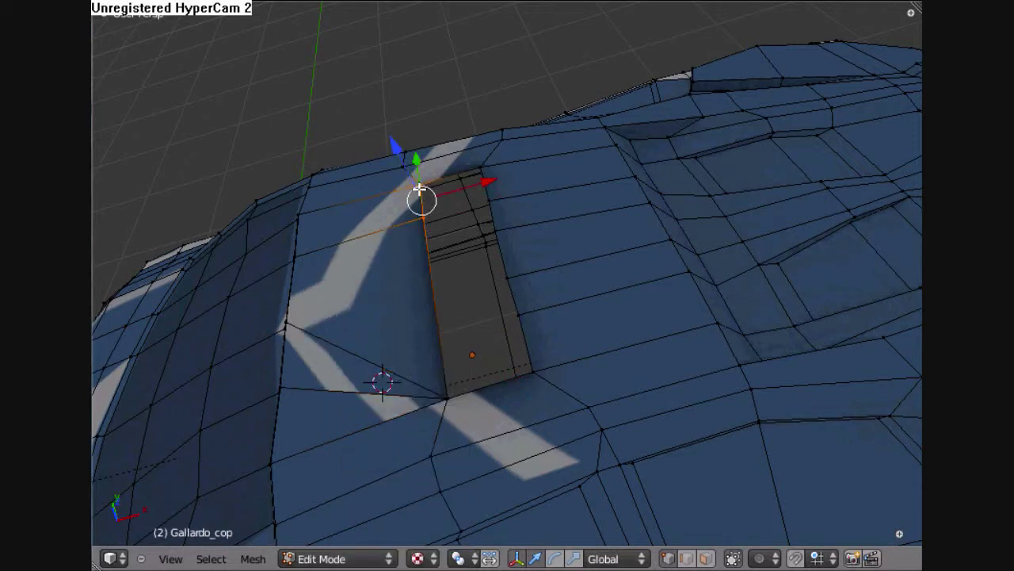
middle_click_drag(541, 460, 554, 320)
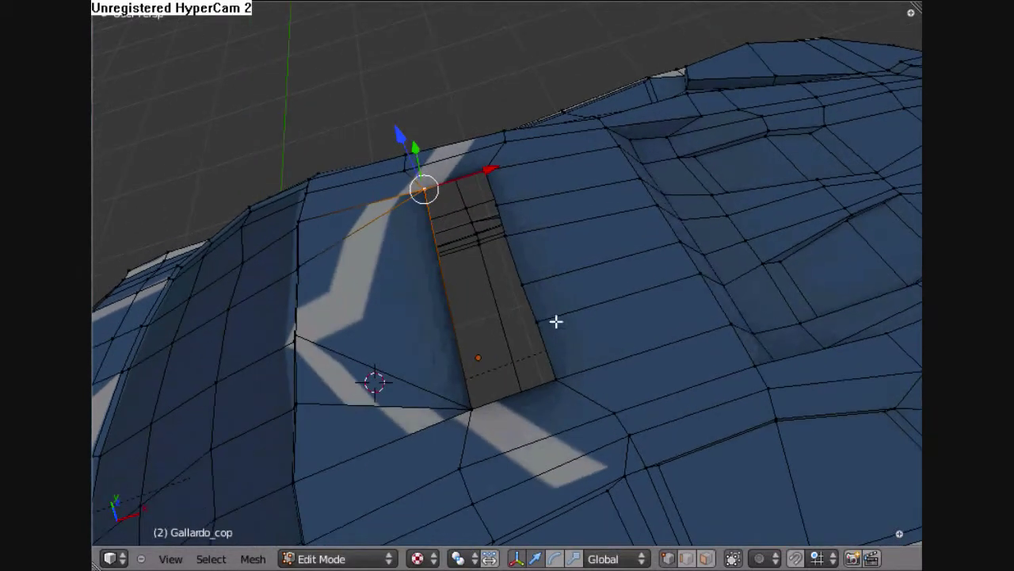
Step: Merge the vertices along the light bar area's rear edge into its negative-Y rear corner vertex
right_click(554, 321, "shift")
key("alt+m")
left_click(561, 379)
right_click(530, 287)
right_click(563, 378, "shift")
key("w")
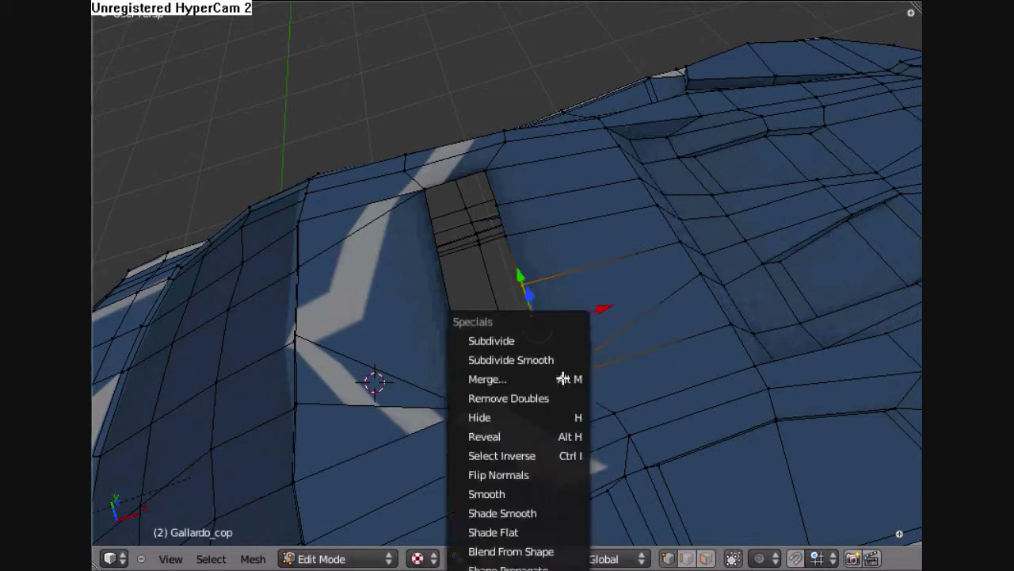
left_click(561, 378)
left_click(562, 378)
Step: Merge the light bar area's remaining rear-edge vertices into its positive-Y rear corner vertex
right_click(513, 230)
key("alt+m")
left_click(507, 202)
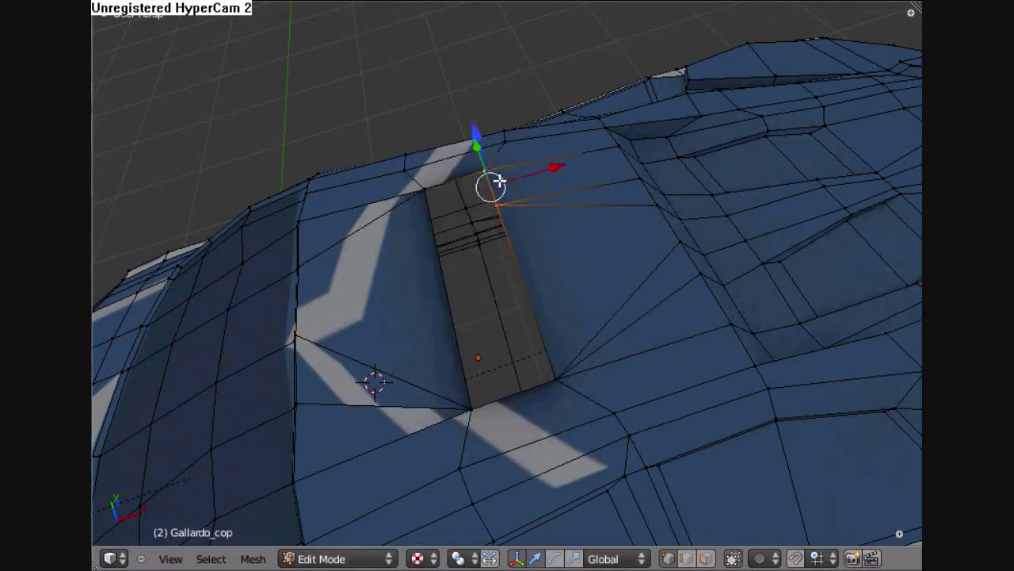
key("w")
Step: Try to merge the middle roof vertex above the windshield with its neighbour toward negative Y
middle_click_drag(630, 398, 559, 315)
right_click(622, 326, "shift")
key("w")
left_click(624, 328)
left_click(625, 328)
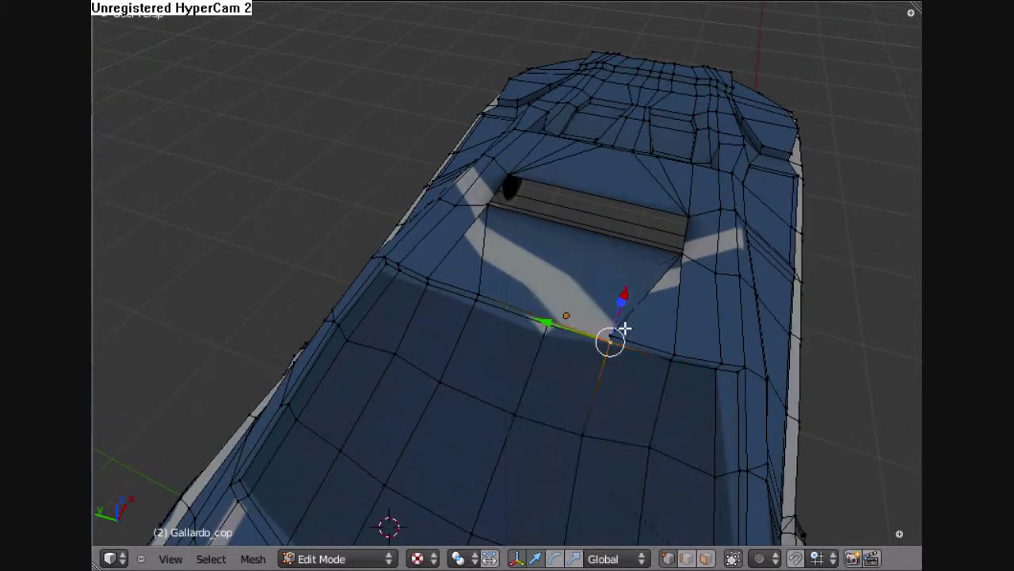
right_click(547, 319, "shift")
Step: Display the model in Solid shading and merge the middle vertex of the roof's windshield-side edge into its negative-Y neighbour
left_click(428, 558)
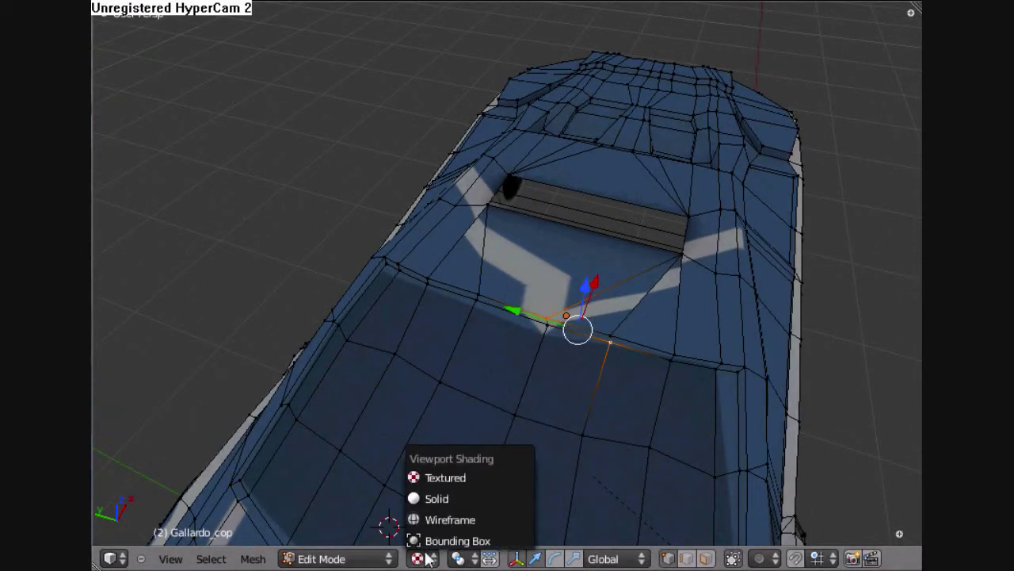
left_click(453, 498)
middle_click_drag(555, 460, 599, 436)
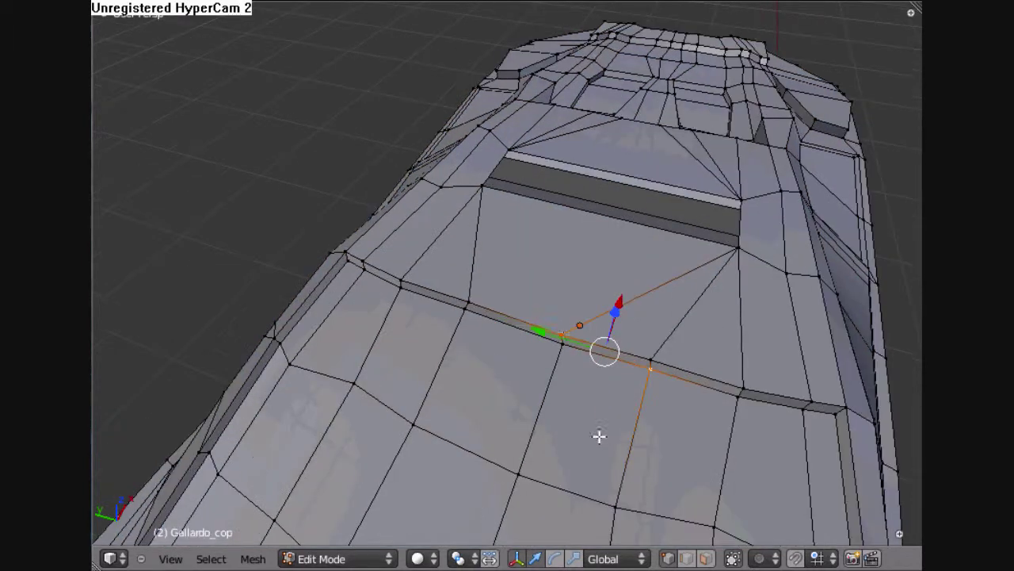
right_click(658, 355)
right_click(746, 383, "shift")
key("w")
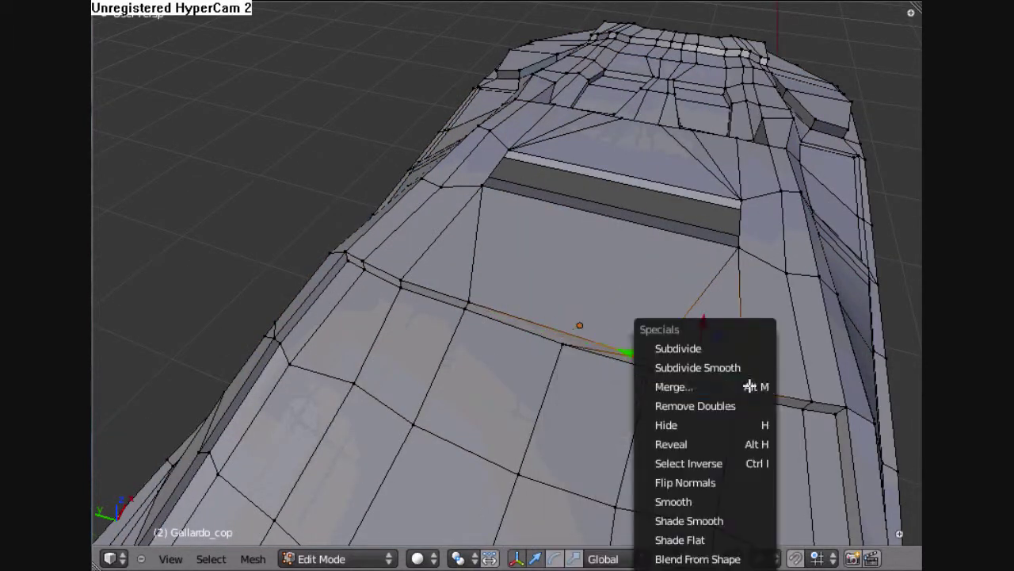
left_click(750, 387)
left_click(738, 396)
middle_click_drag(640, 433, 596, 319)
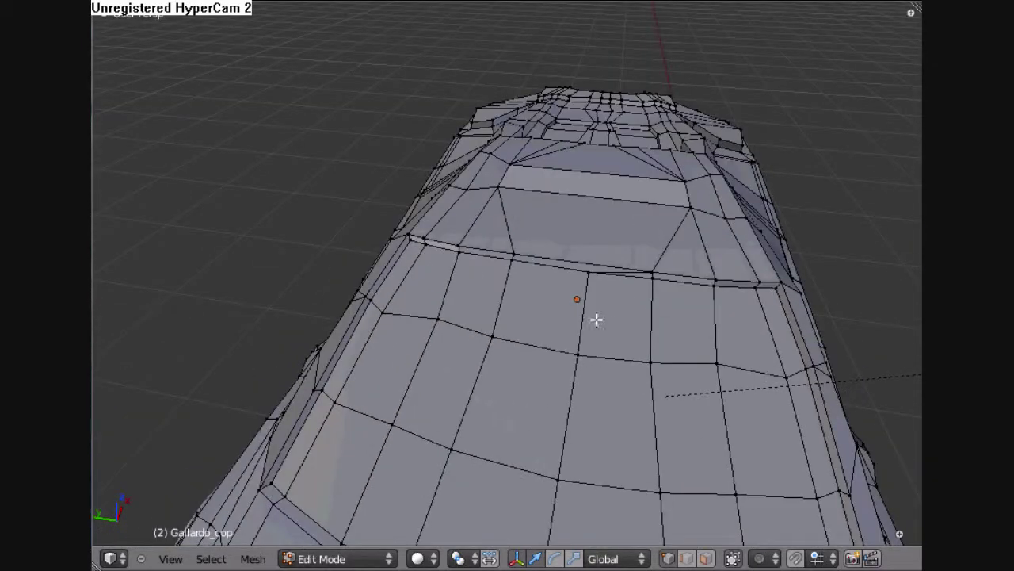
Step: Merge the matching middle vertex on the windshield glass's upper edge into its negative-Y neighbour
right_click(655, 290, "shift")
key("w")
left_click(655, 290)
left_click(702, 392)
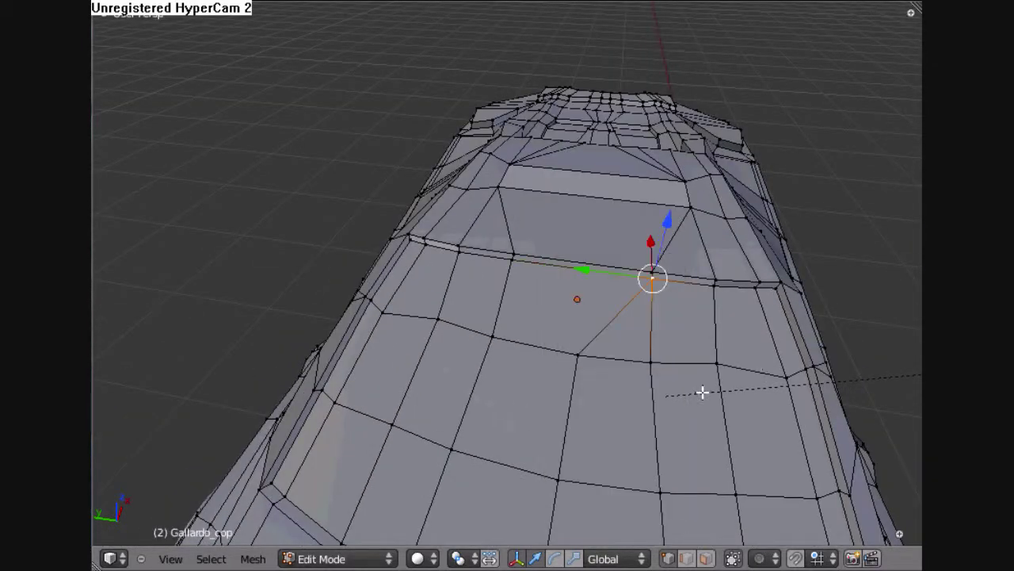
key("alt+m")
left_click(659, 357)
right_click(740, 372, "shift")
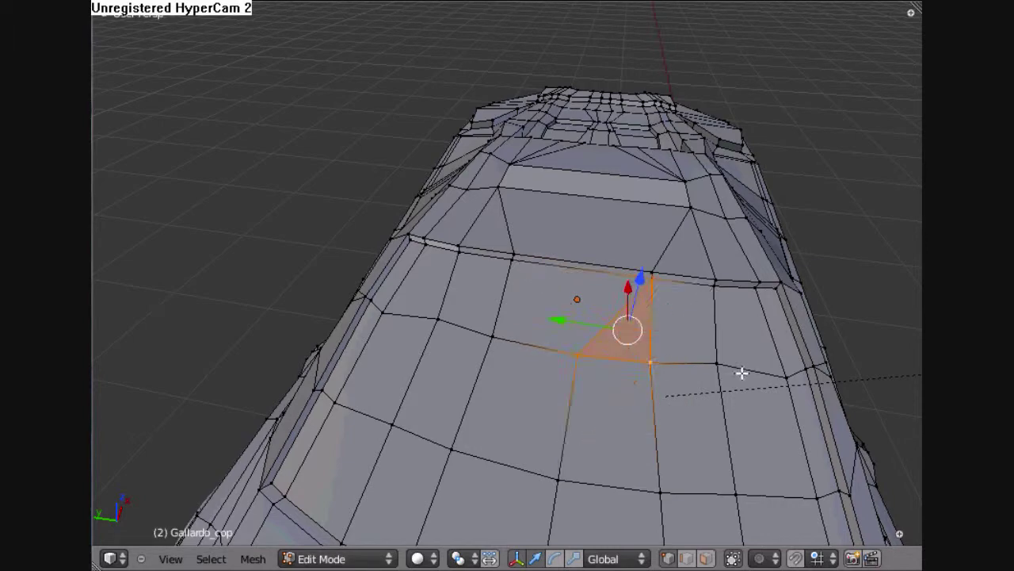
middle_click_drag(584, 448, 614, 403)
right_click(500, 304)
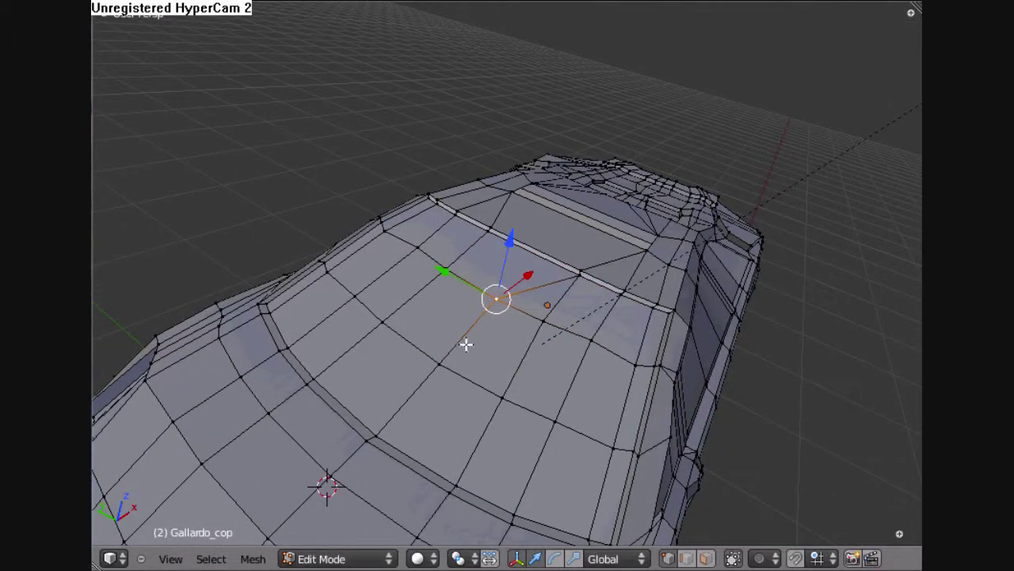
right_click(464, 342, "alt")
scroll(464, 341, "down", 4)
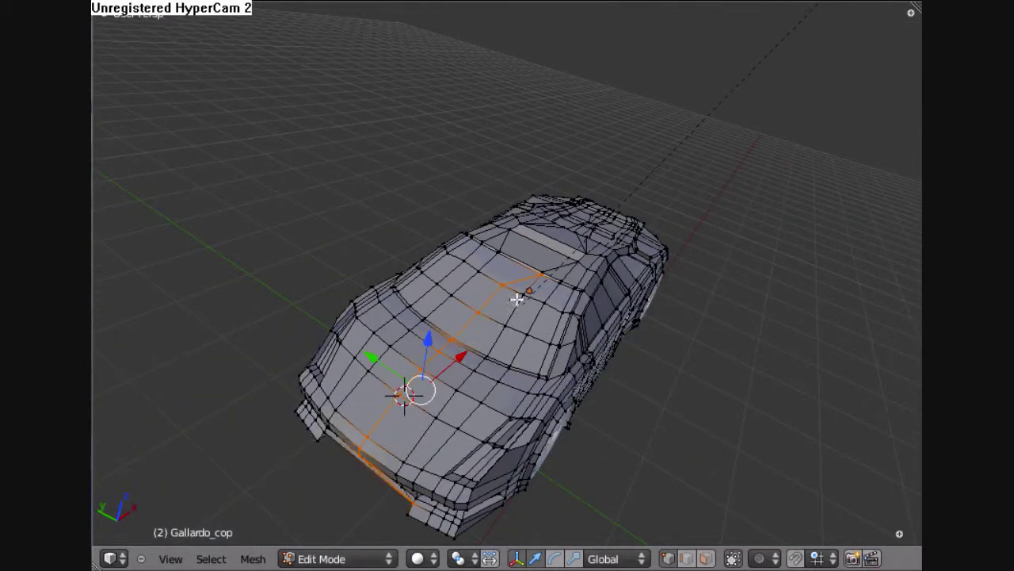
middle_click(559, 264)
middle_click(419, 509)
right_click(418, 509)
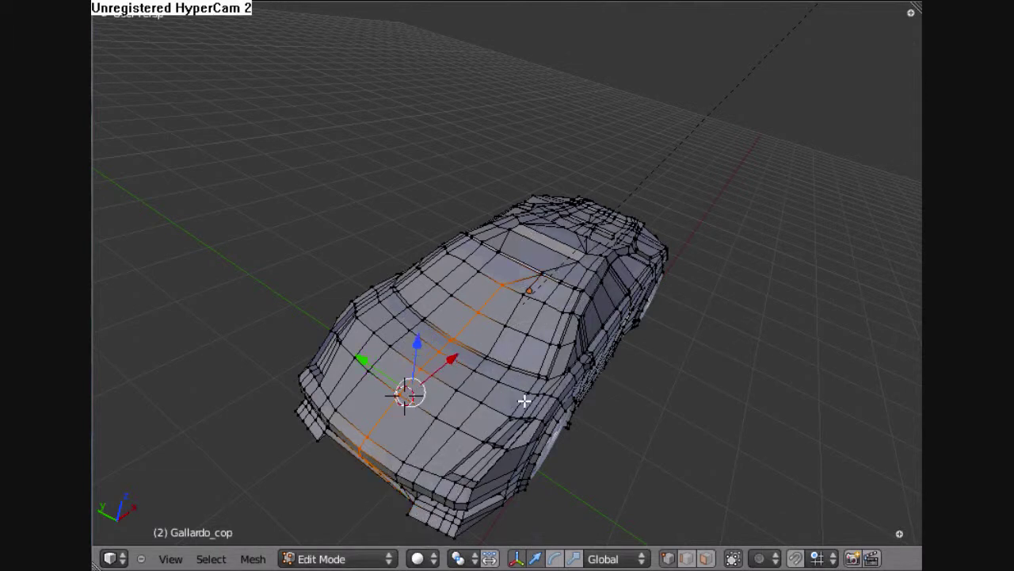
key("ctrl+e")
left_click(584, 433)
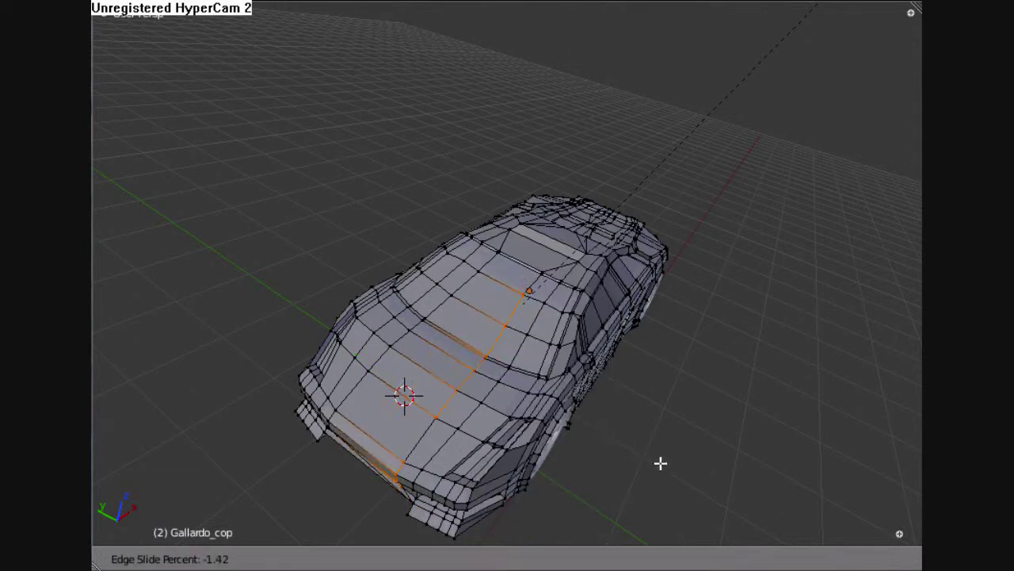
right_click(538, 415)
Step: Slide the negative-Y side edge loop running over windshield and hood outward onto its neighbouring loop, and remove the doubles
middle_click_drag(531, 410, 569, 367)
scroll(559, 367, "up", 2)
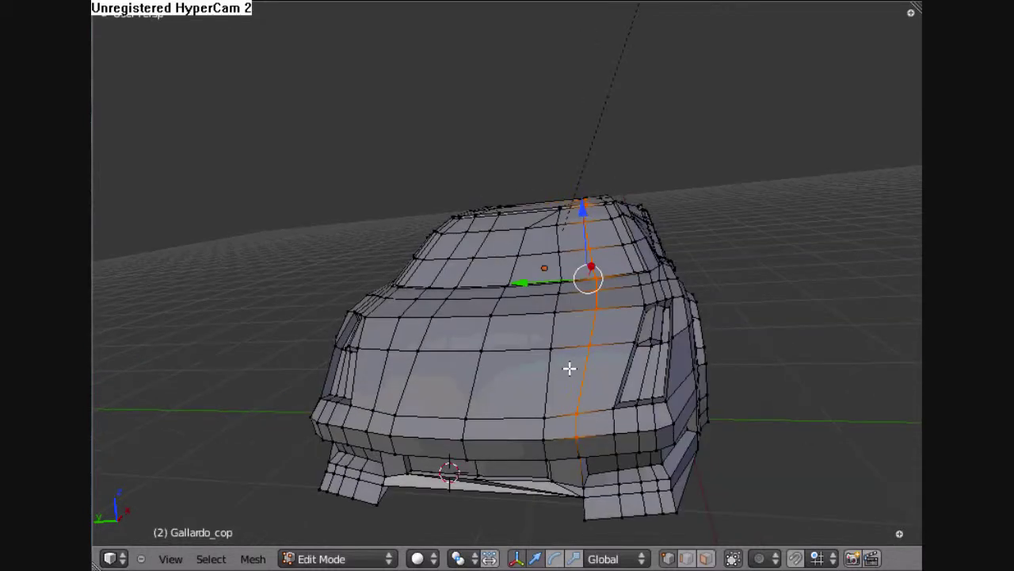
middle_click_drag(523, 450, 513, 362)
scroll(513, 362, "up", 3)
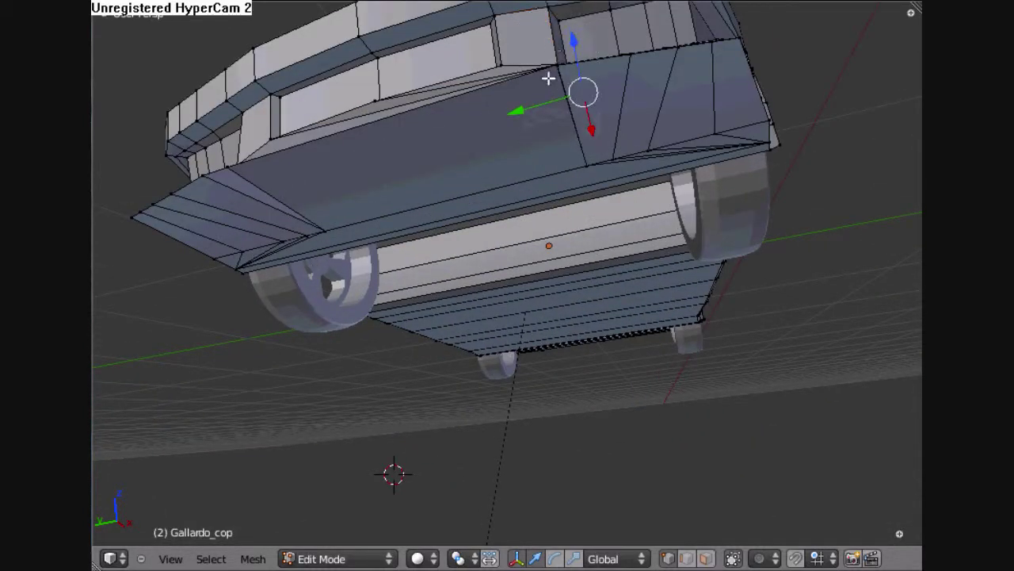
middle_click_drag(548, 79, 546, 192)
scroll(591, 267, "down", 4)
middle_click_drag(591, 267, 593, 300)
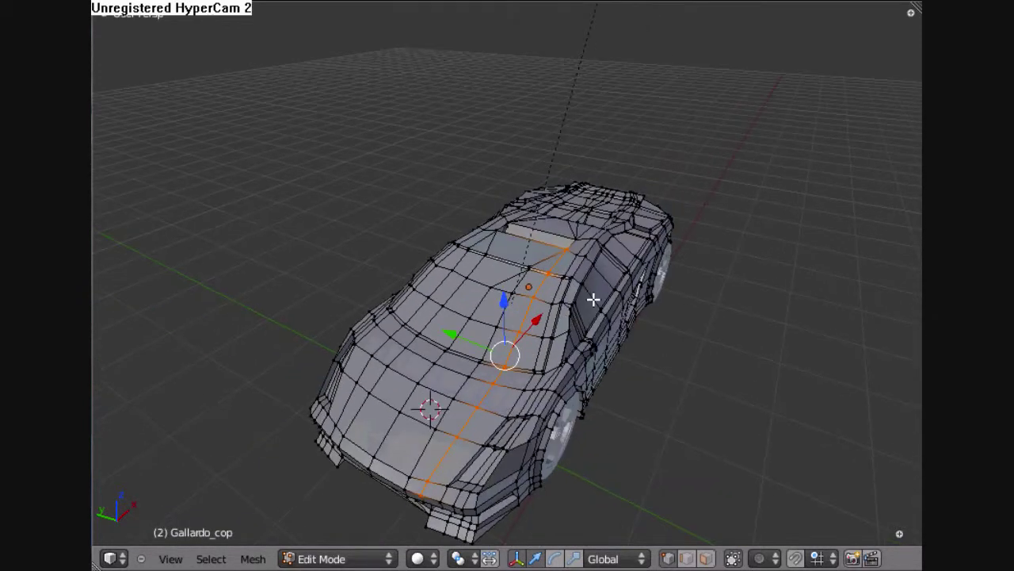
middle_click_drag(553, 403, 564, 417)
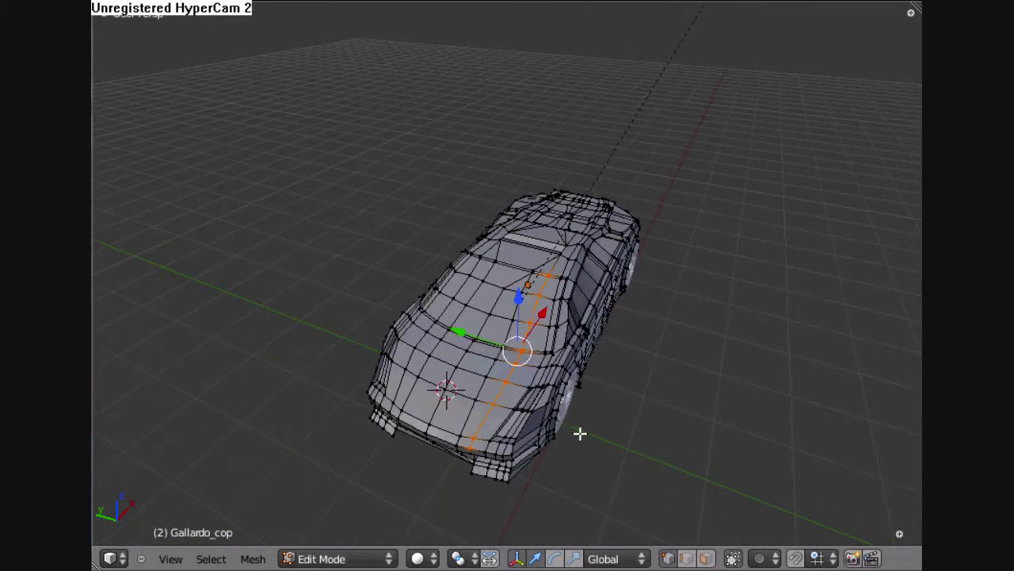
key("g")
key("g")
left_click(650, 444)
key("a")
key("w")
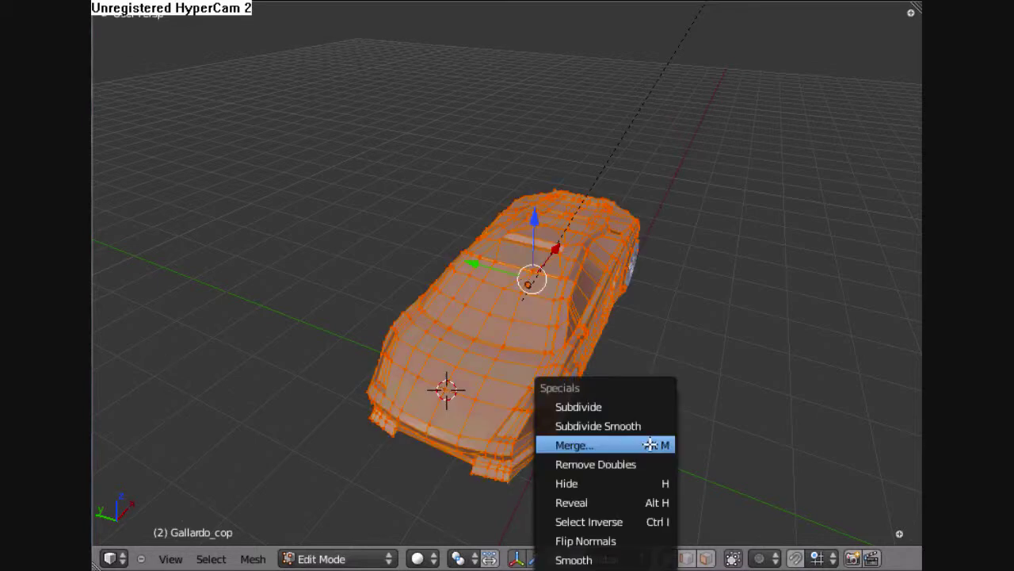
key("Escape")
key("a")
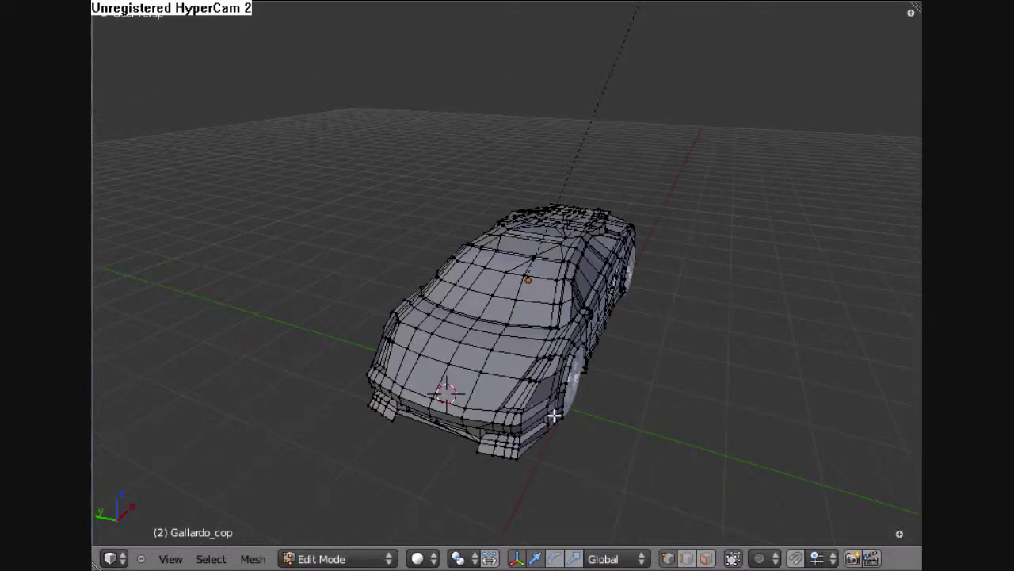
Step: Slide the corresponding windshield and hood edge loop on the positive-Y side outward onto its neighbour, and remove the doubles
middle_click_drag(552, 415, 613, 433)
scroll(613, 434, "up", 1)
right_click(528, 425, "alt")
middle_click_drag(532, 385, 526, 362, "shift")
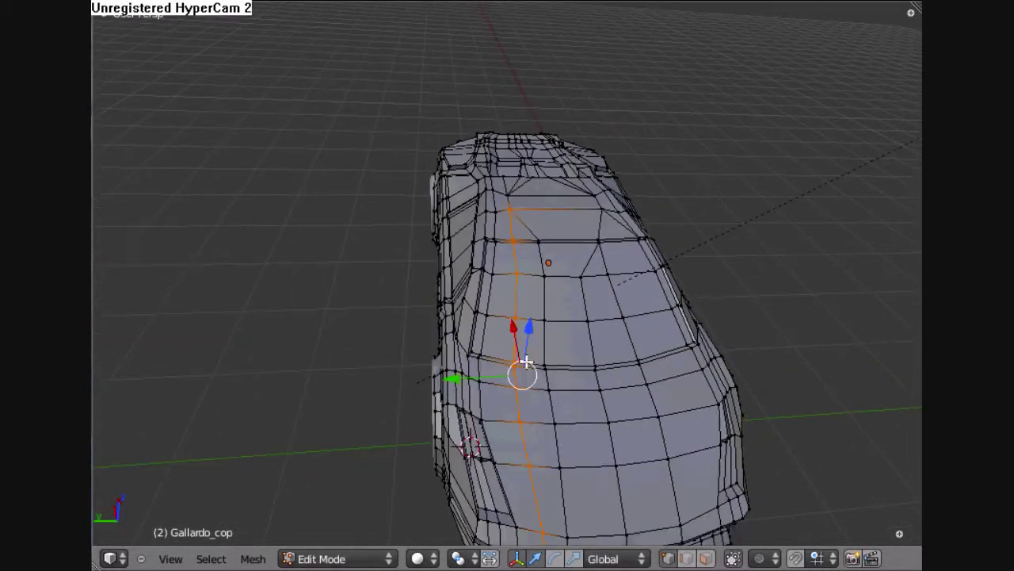
middle_click_drag(540, 294, 428, 166)
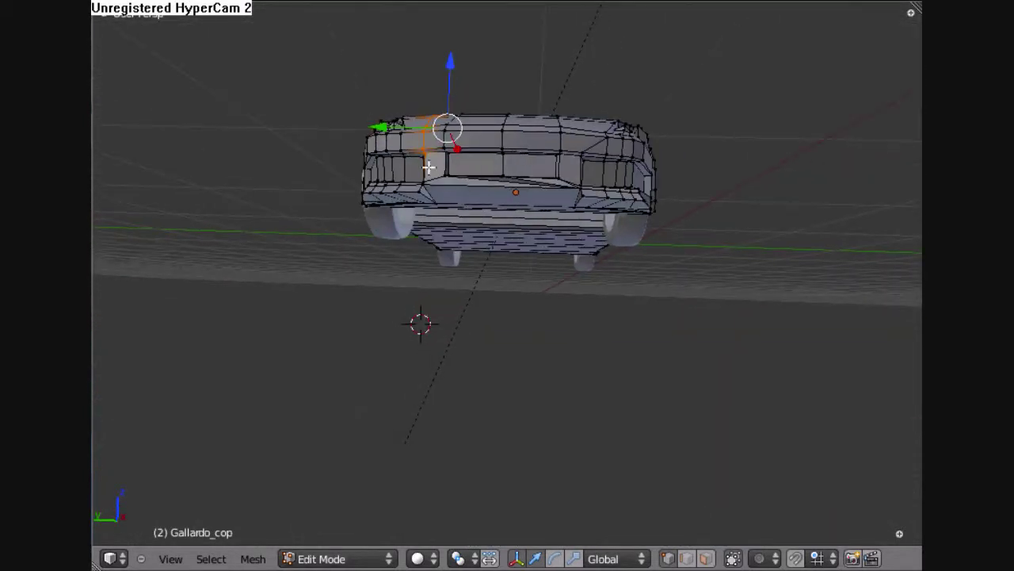
middle_click_drag(513, 218, 470, 208)
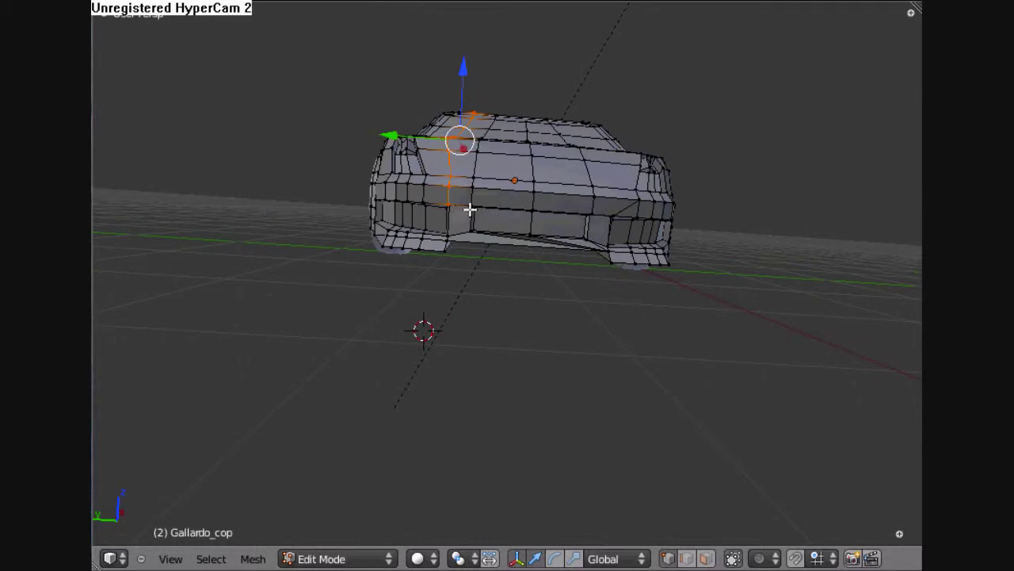
key("ctrl+e")
left_click(675, 258)
right_click(609, 242)
key("ctrl+e")
left_click(673, 274)
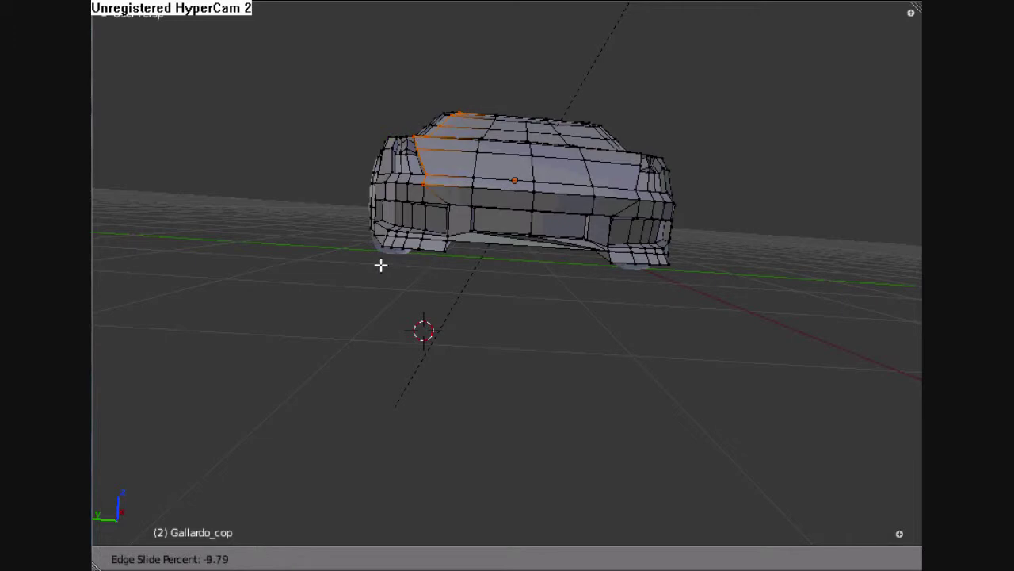
right_click(595, 243)
key("a")
middle_click_drag(581, 241, 603, 444)
key("a")
Step: Check the reduced body in Textured shading and return the viewport to Solid shading
left_click(418, 559)
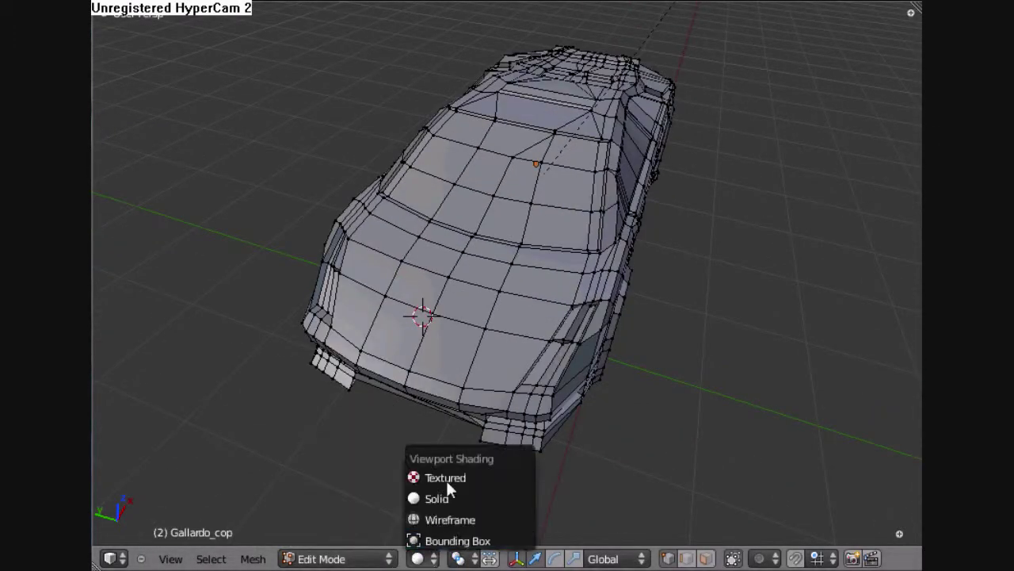
left_click(446, 479)
left_click(417, 559)
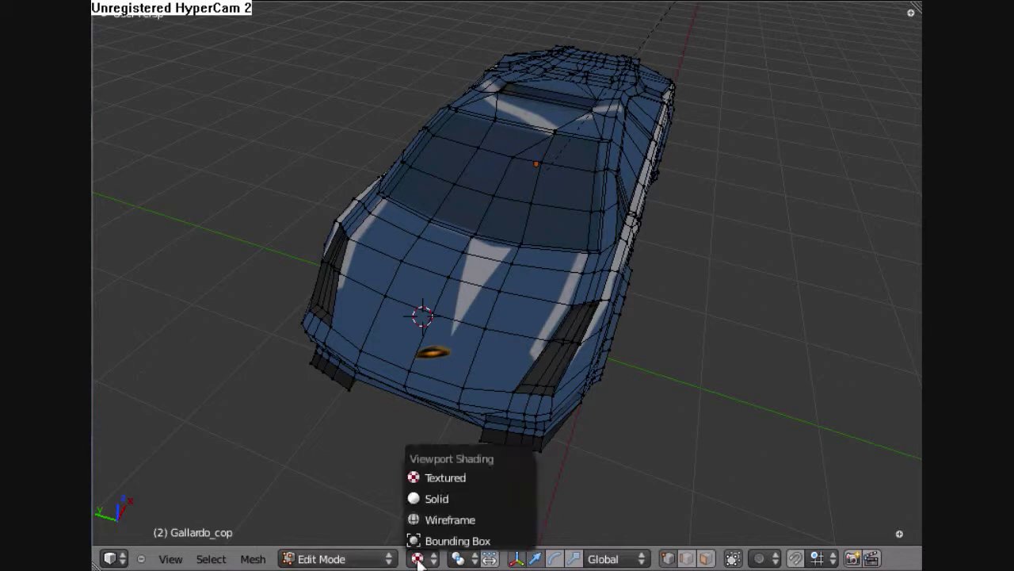
left_click(448, 500)
Step: Delete the quad face at the windshield's top centre and fill the gap with two triangular faces
middle_click_drag(550, 383, 546, 422)
scroll(548, 400, "down", 1)
middle_click_drag(426, 302, 541, 237)
scroll(542, 237, "up", 4)
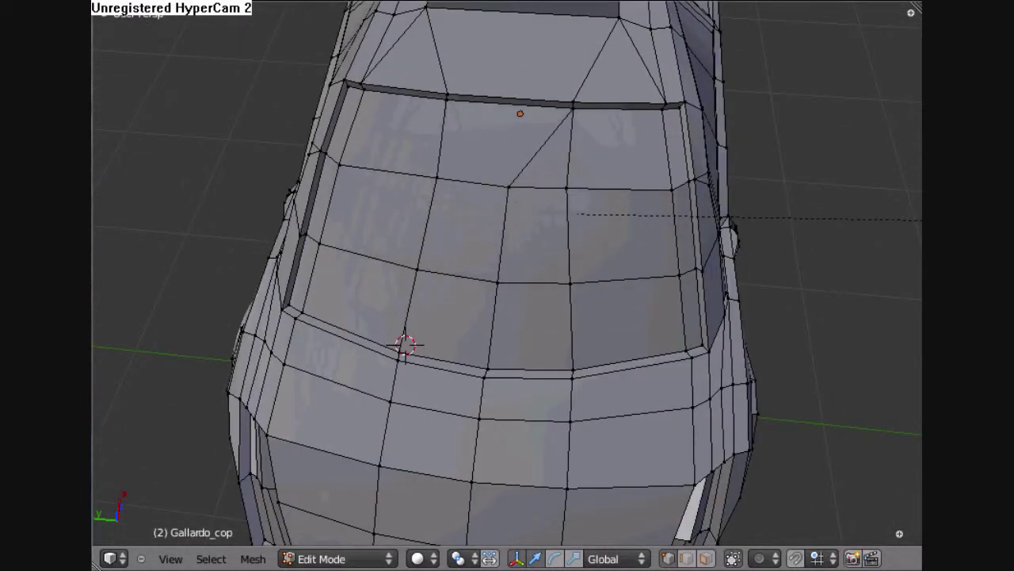
left_click(705, 559)
right_click(491, 146)
key("x")
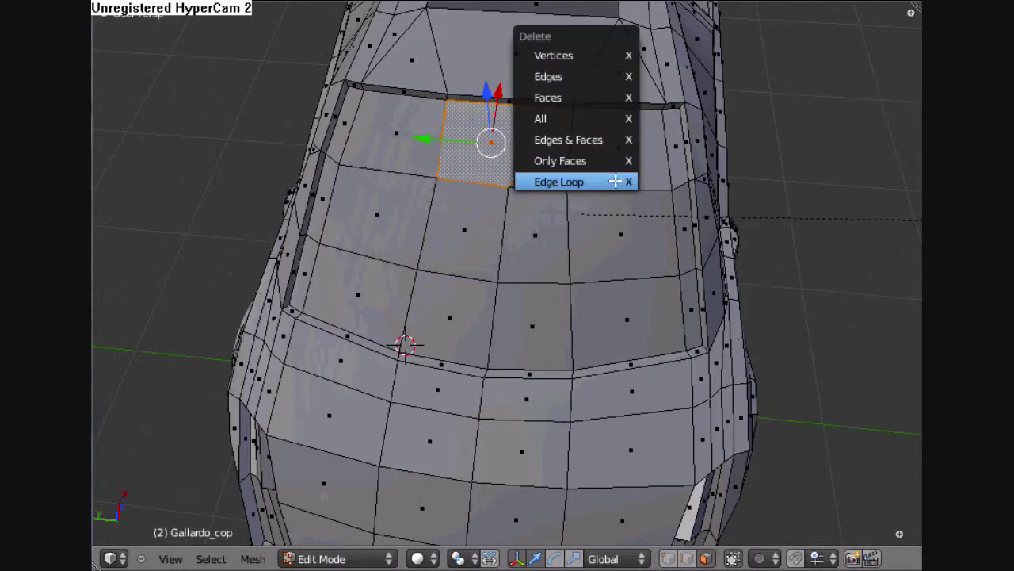
left_click(584, 97)
left_click(686, 559)
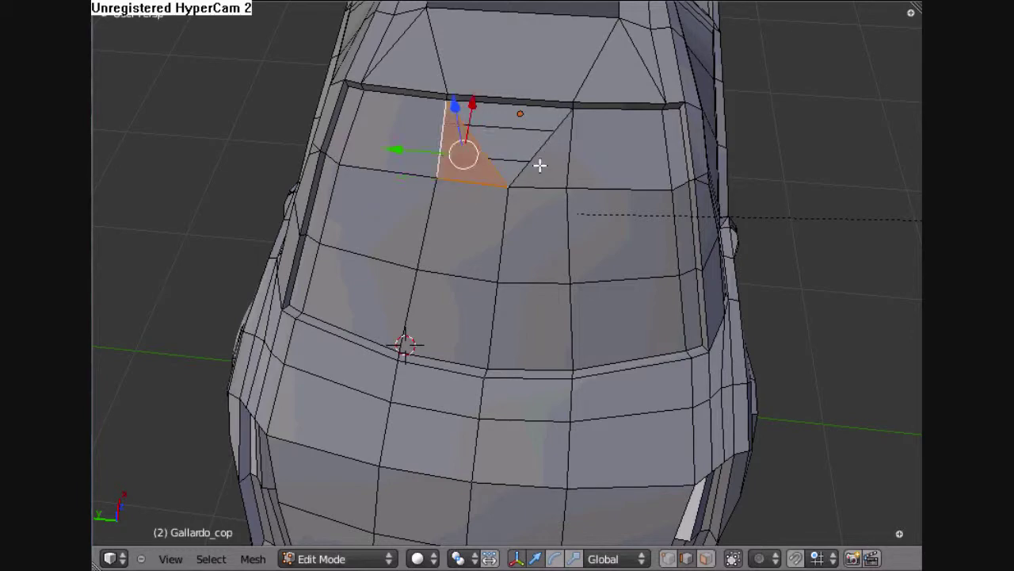
middle_click_drag(557, 187, 570, 307)
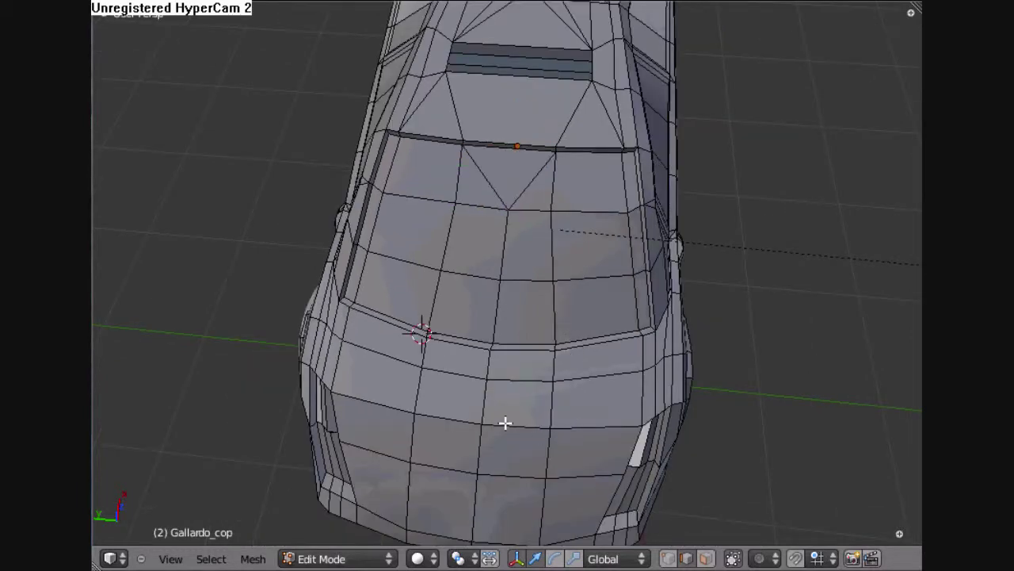
Step: Try to slide the edge loop running from the front bumper through the negative-Y headlight and over the fender
middle_click_drag(506, 423, 617, 306)
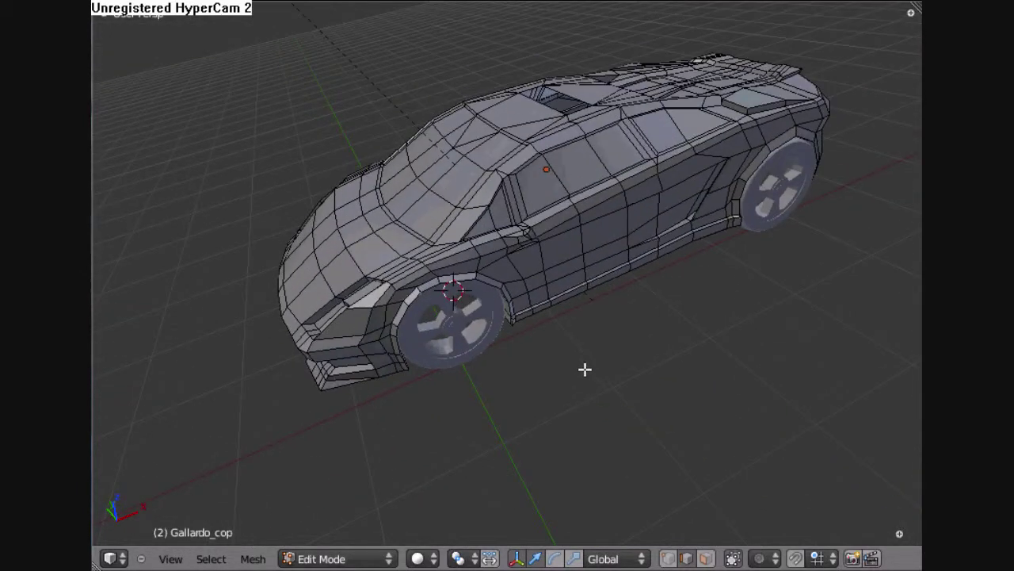
middle_click_drag(585, 369, 509, 416)
key("a")
key("a")
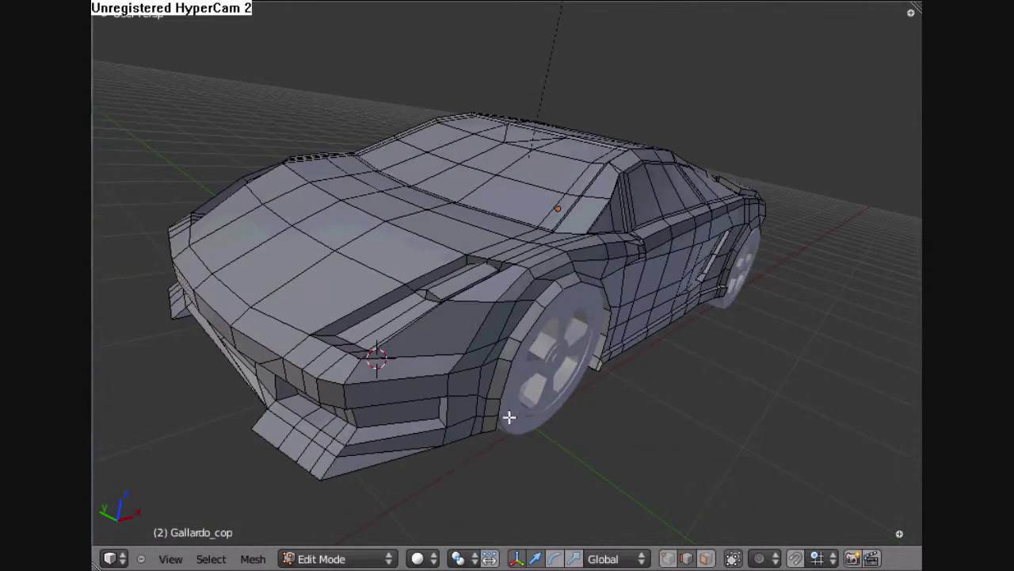
key("g")
key("g")
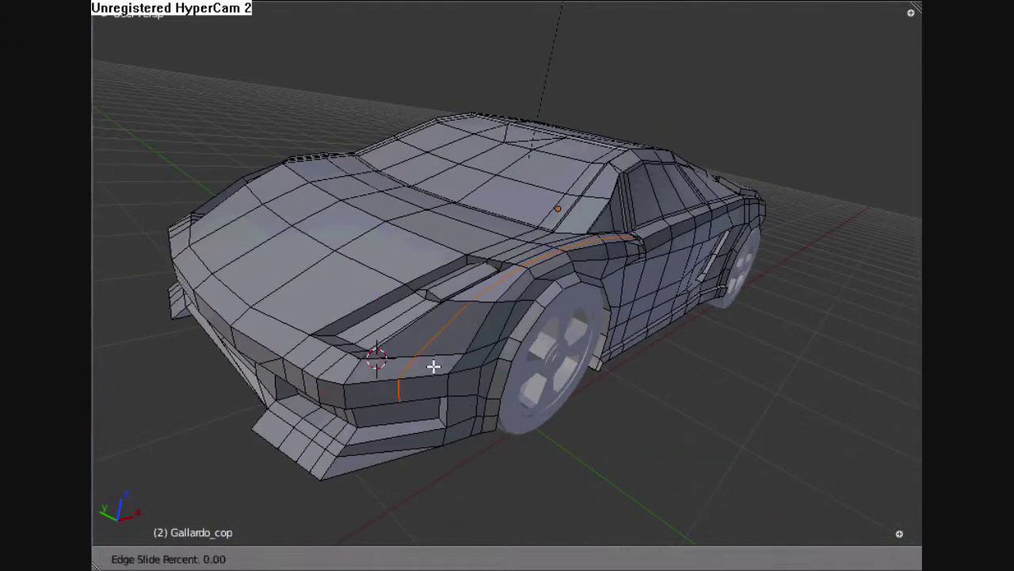
left_click(433, 366)
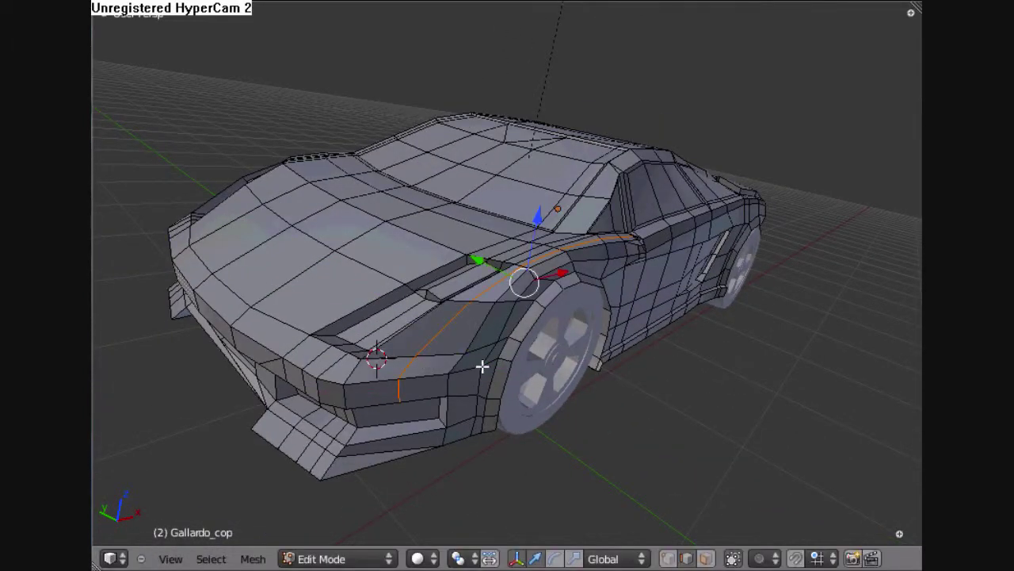
Step: Move the edge section from the front bumper to the negative-Y headlight by about 0.06 along the negative X axis
right_click(421, 382)
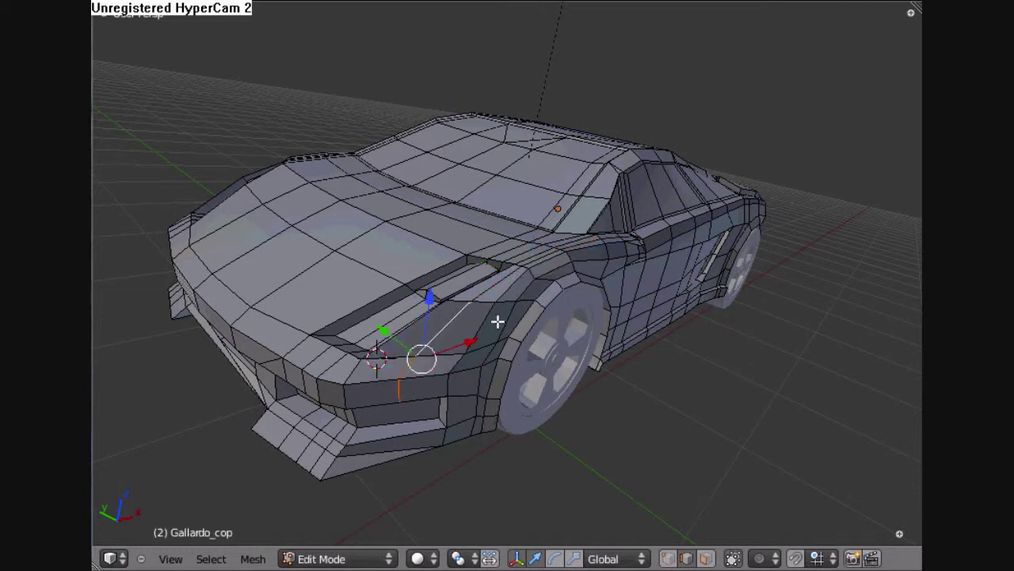
key("g")
key("x")
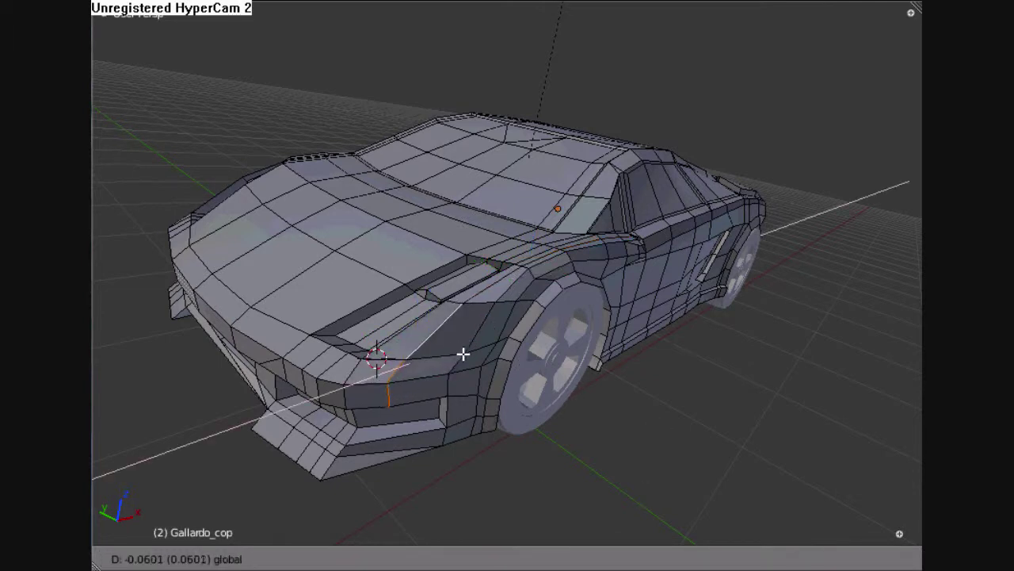
left_click(464, 354)
Step: Slide the connected bumper and headlight edges on the negative-Y side, and nudge them slightly along the Y and X axes
right_click(484, 291)
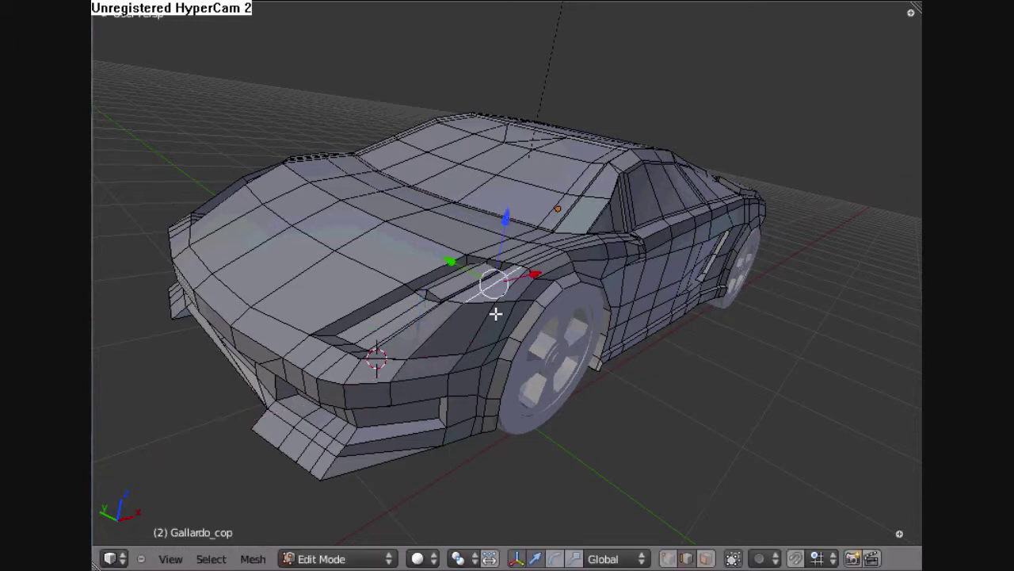
right_click(401, 375)
right_click(396, 392, "shift")
right_click(428, 334, "shift")
key("ctrl+e")
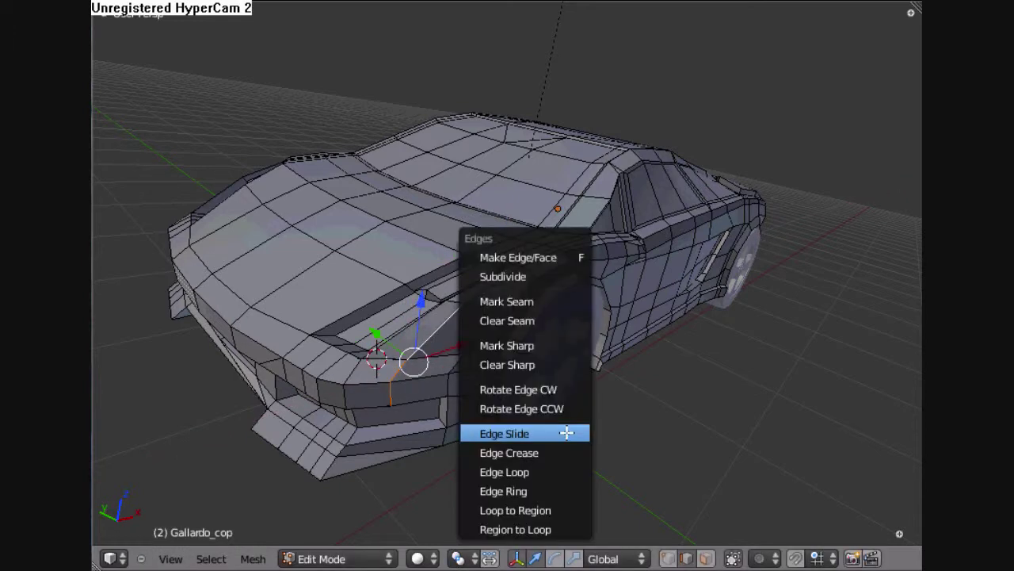
left_click(568, 433)
left_click(516, 415)
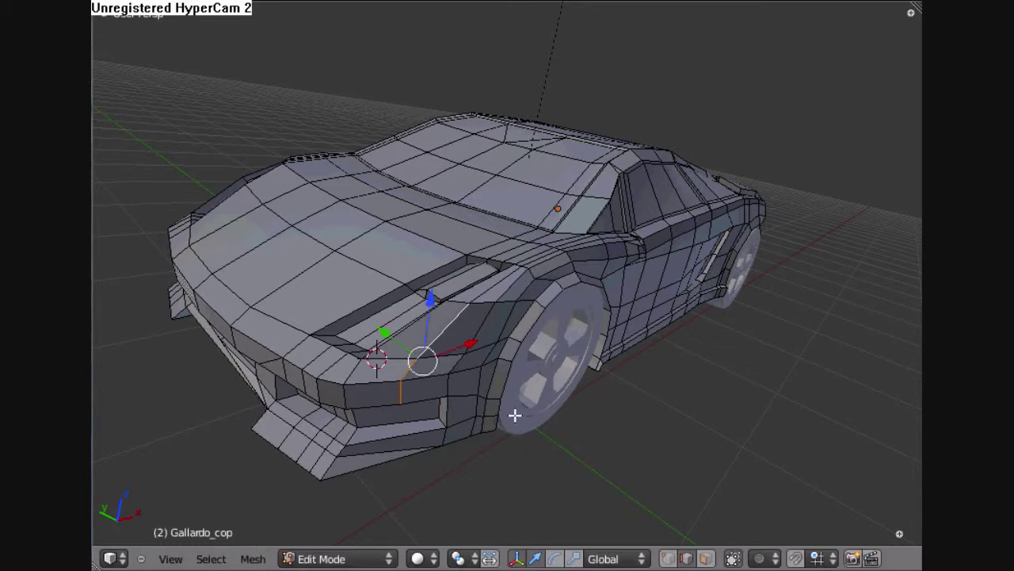
left_click_drag(387, 337, 385, 336)
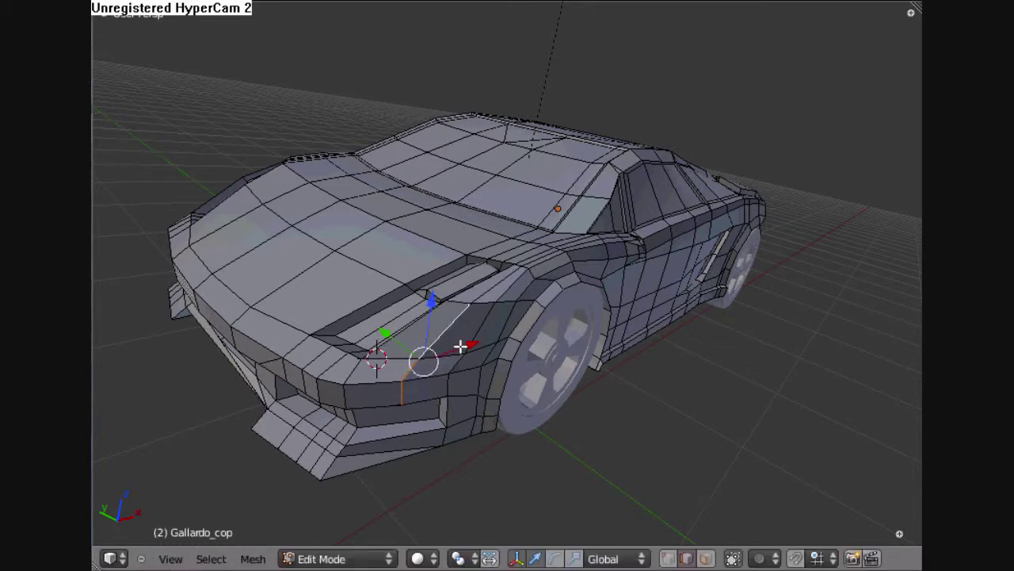
left_click_drag(462, 346, 458, 346)
Step: Nudge the edge behind the negative-Y headlight and the short edge below it slightly along the X axis
right_click(480, 326)
middle_click_drag(521, 401, 578, 417)
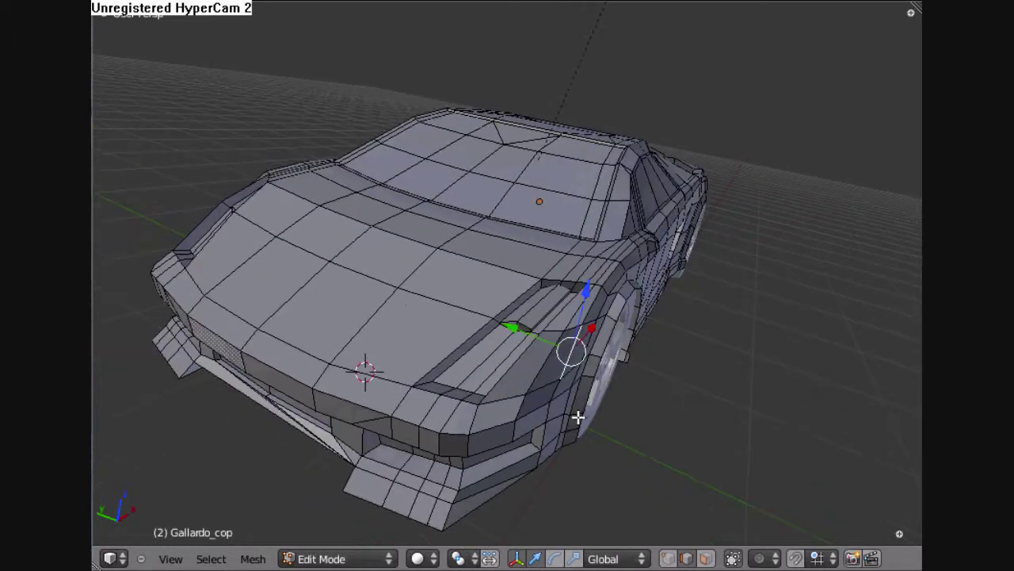
scroll(595, 415, "up", 3)
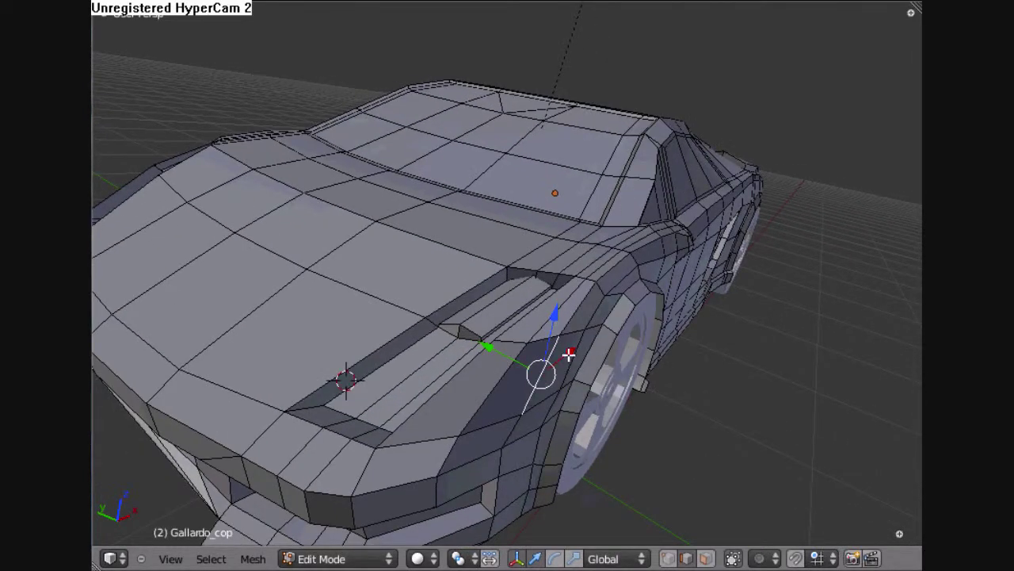
left_click_drag(569, 355, 563, 359)
right_click(507, 436)
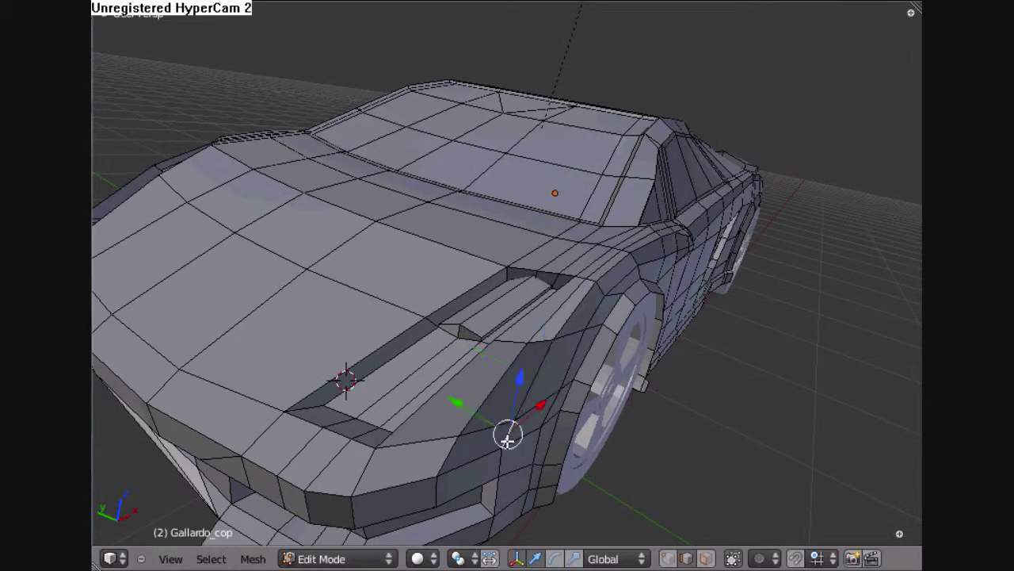
left_click_drag(541, 407, 539, 446)
scroll(553, 446, "down", 3)
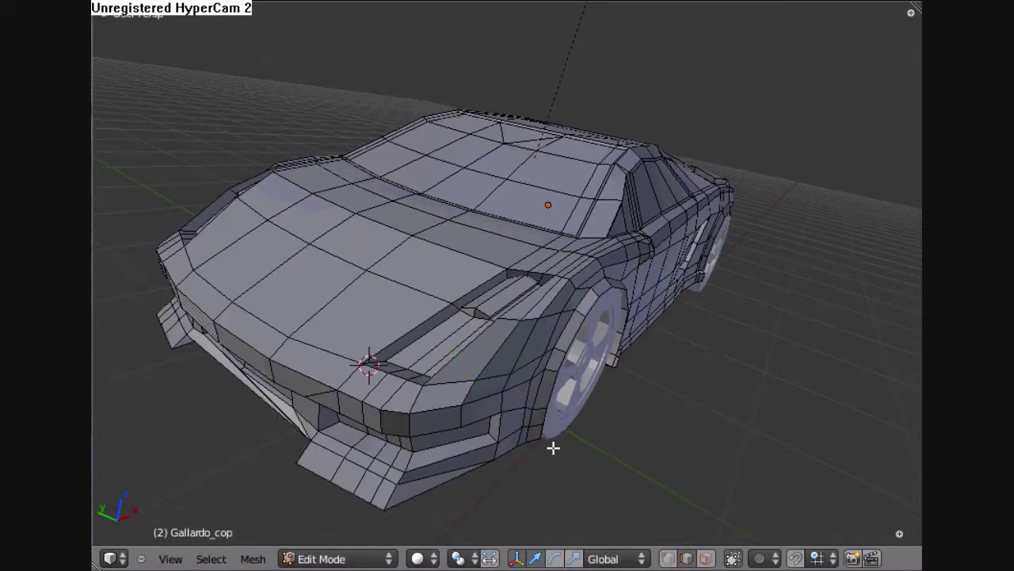
Step: Adjust the vertices at the negative-Y bumper corner and the headlight's front edge with small moves along the axes
scroll(578, 464, "up", 4)
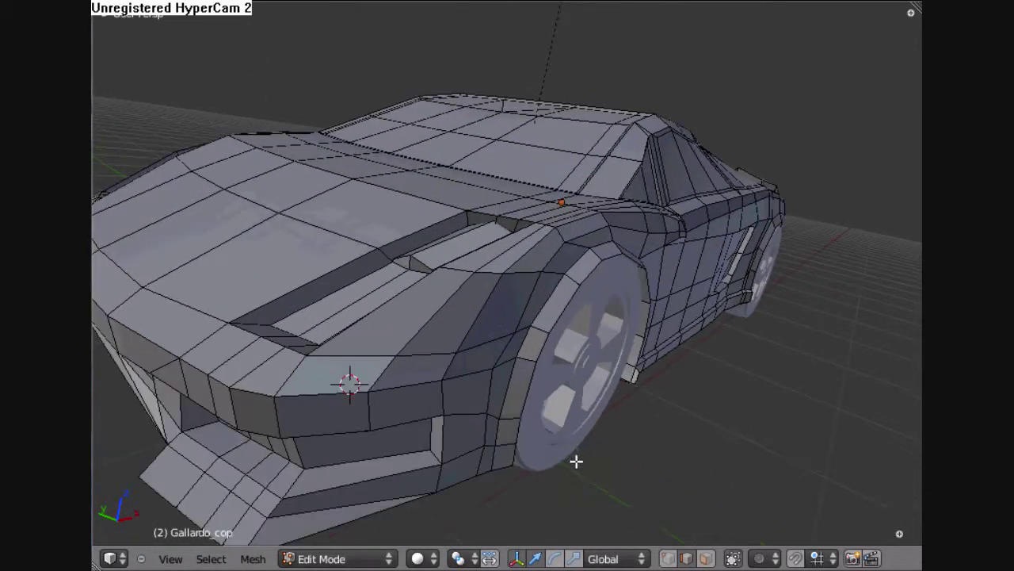
right_click(372, 428, "alt")
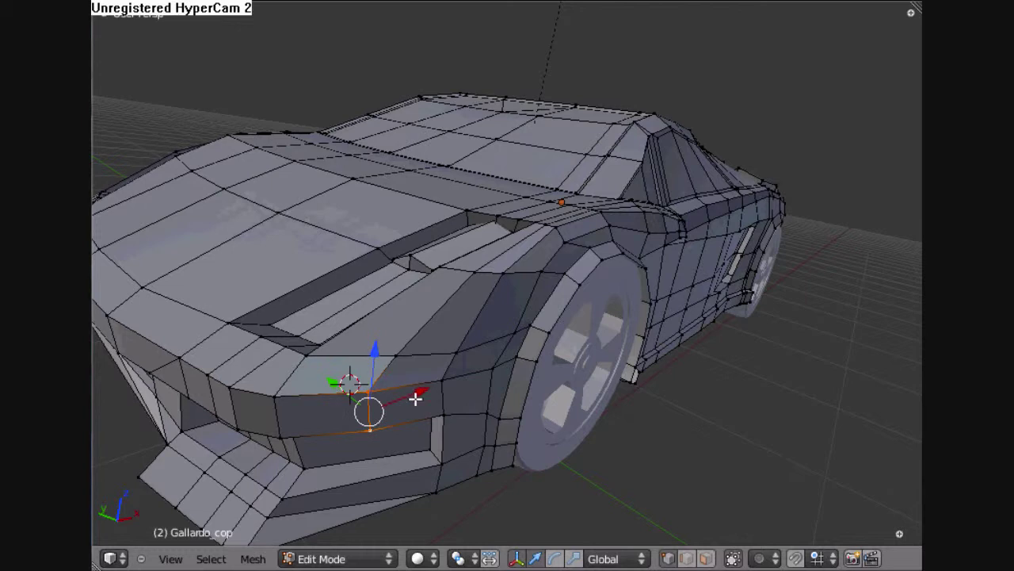
left_click_drag(414, 396, 418, 396)
right_click(405, 367, "alt")
left_click_drag(436, 338, 441, 335)
mouse_move(377, 331)
left_mouse_down()
mouse_move(366, 327)
mouse_move(377, 332)
left_mouse_up()
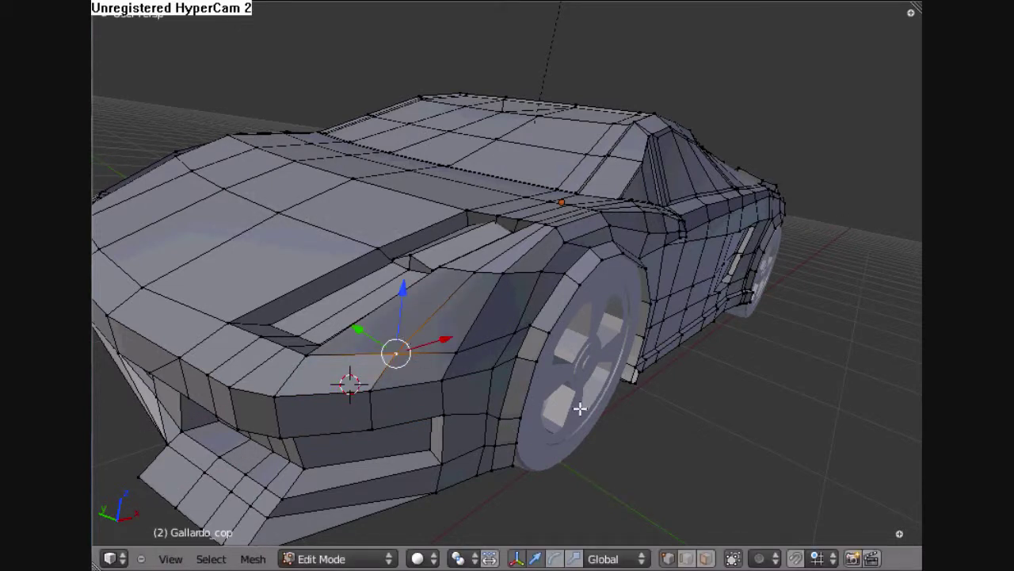
Step: Apply Shade Smooth to the entire car body and check the result in a render
scroll(511, 378, "down", 3)
scroll(552, 417, "down", 2)
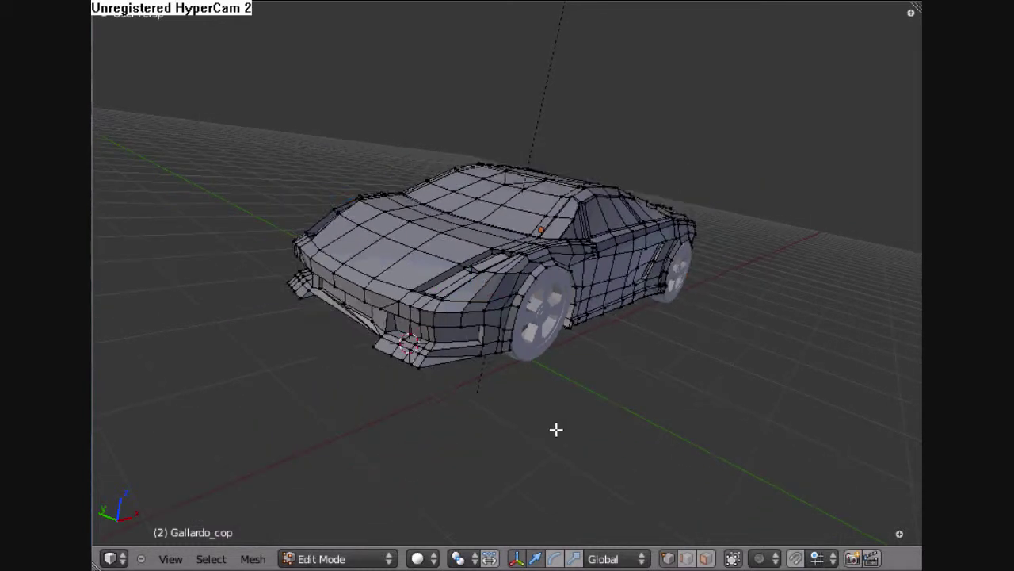
key("a")
key("w")
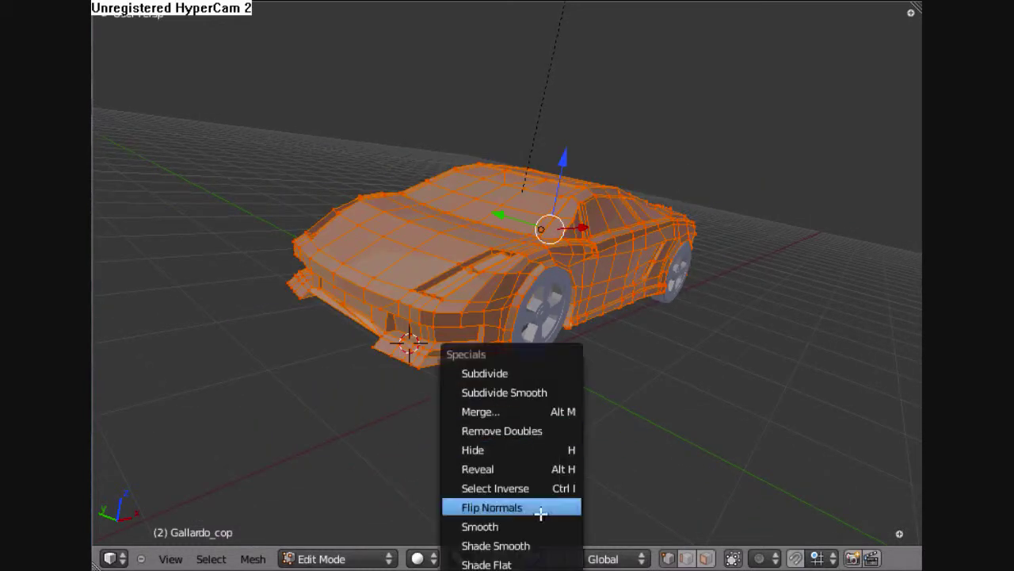
left_click(529, 546)
key("a")
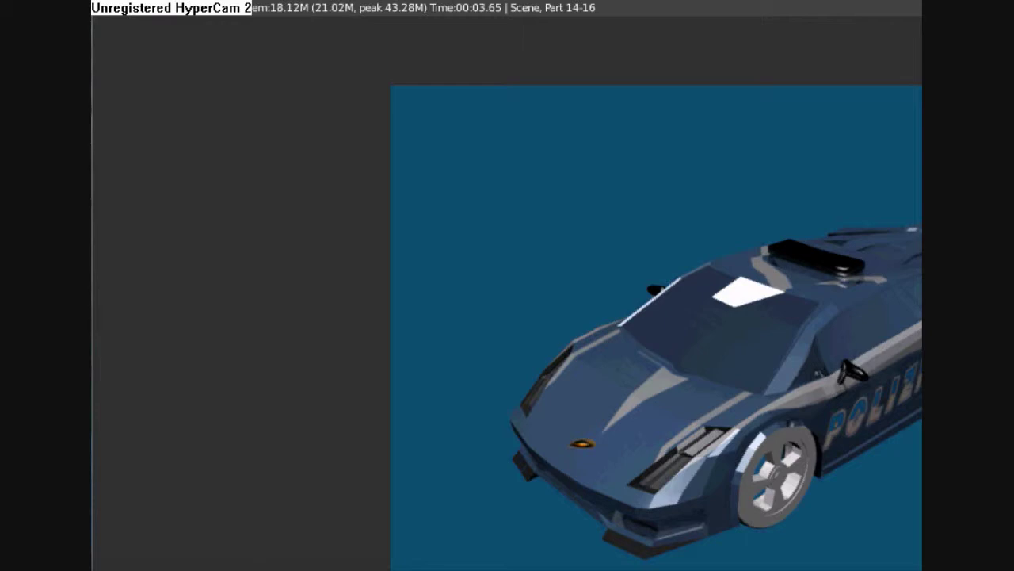
key("Escape")
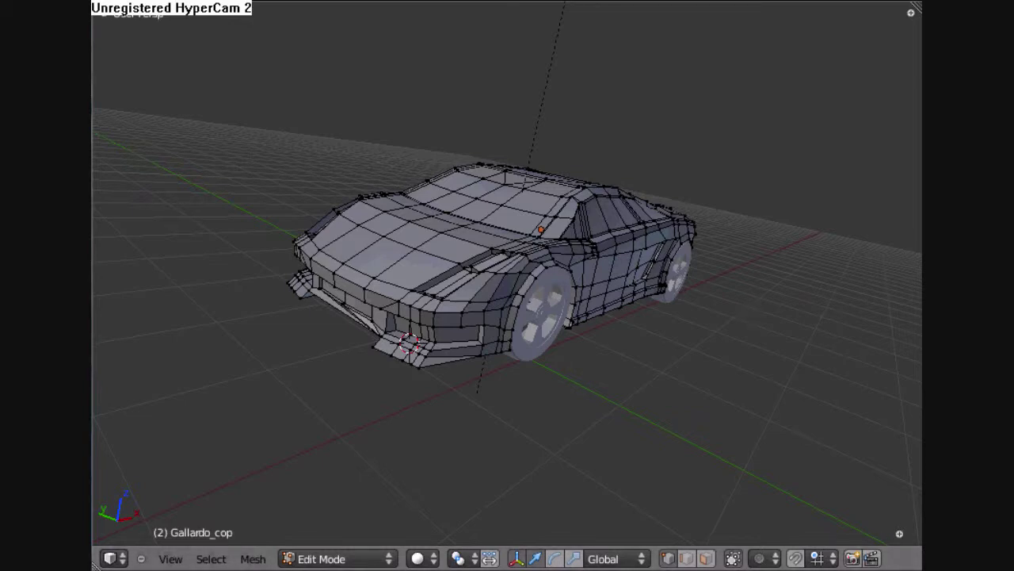
left_click(112, 558)
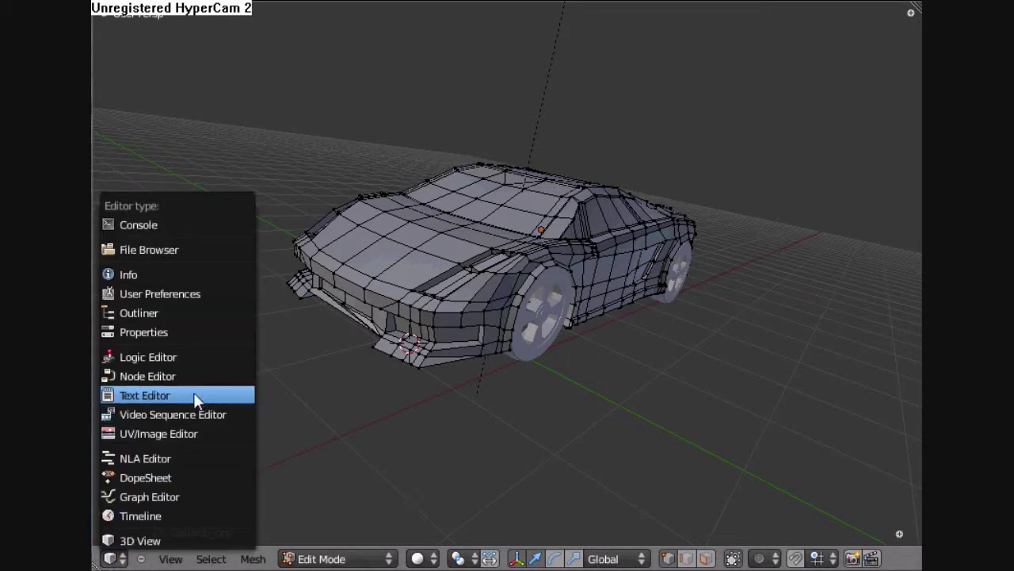
left_click(166, 293)
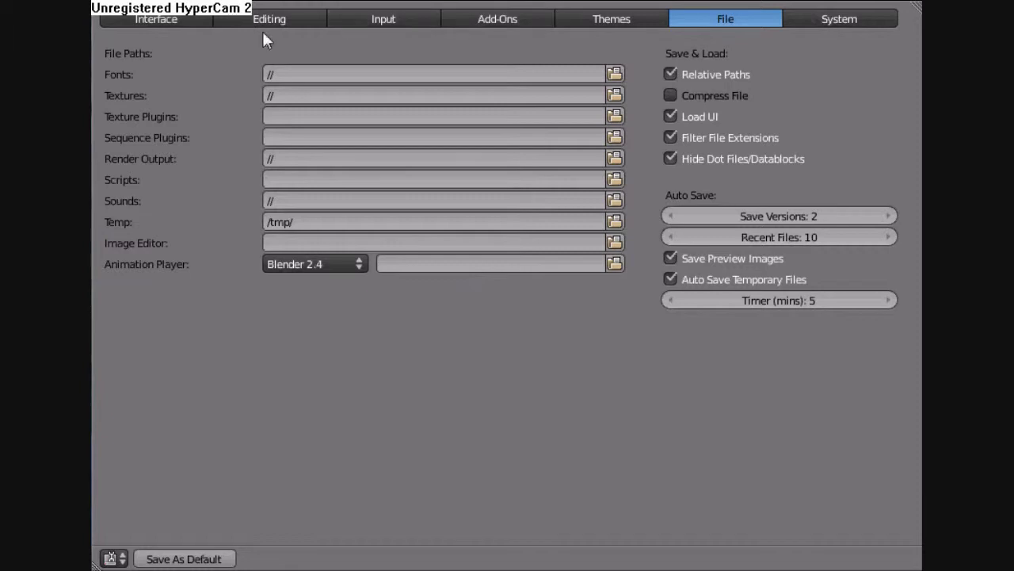
left_click(111, 557)
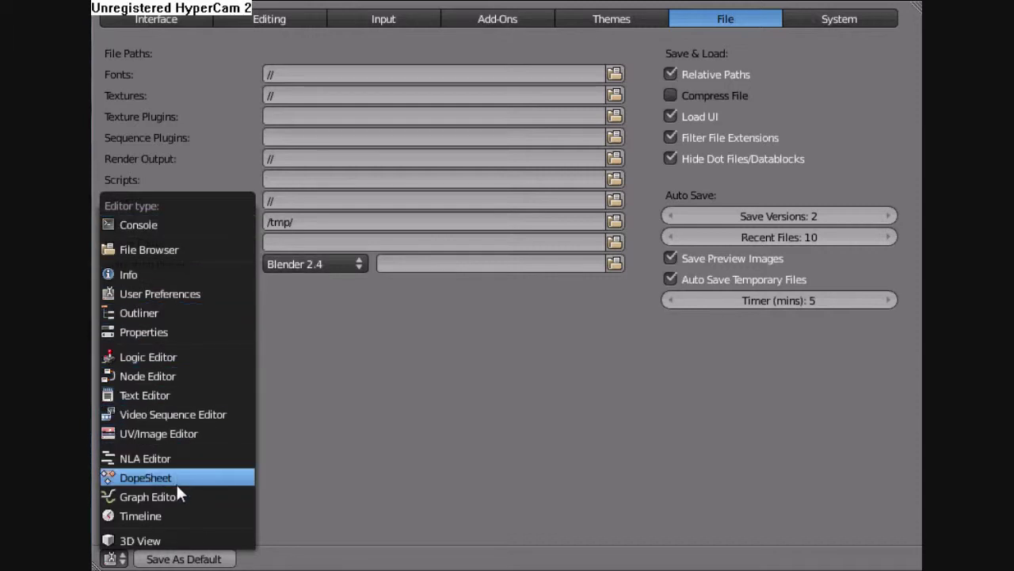
left_click(132, 225)
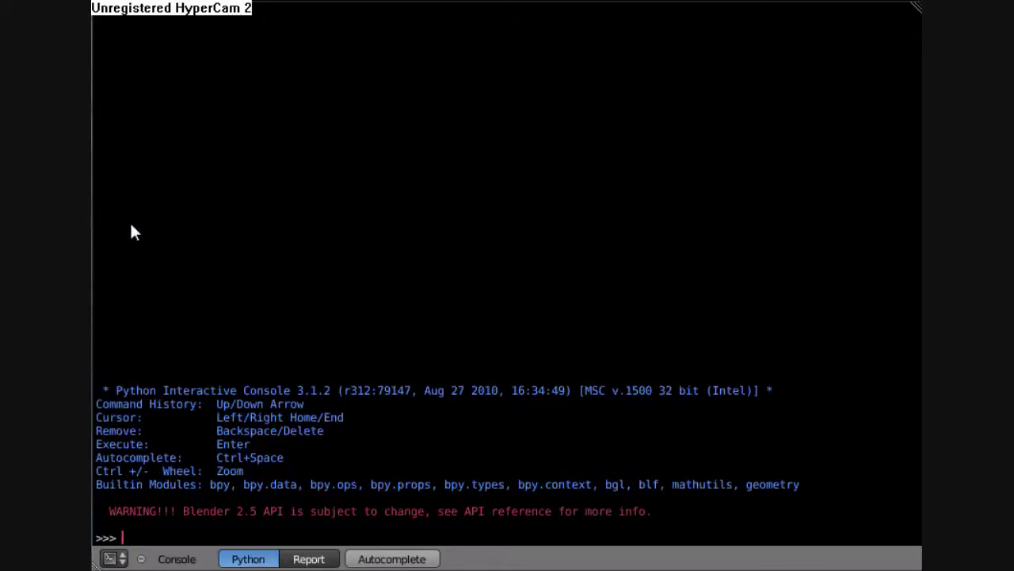
Step: Set the split angle of the car body's EdgeSplit modifier to 30 in the Properties editor
left_click(112, 558)
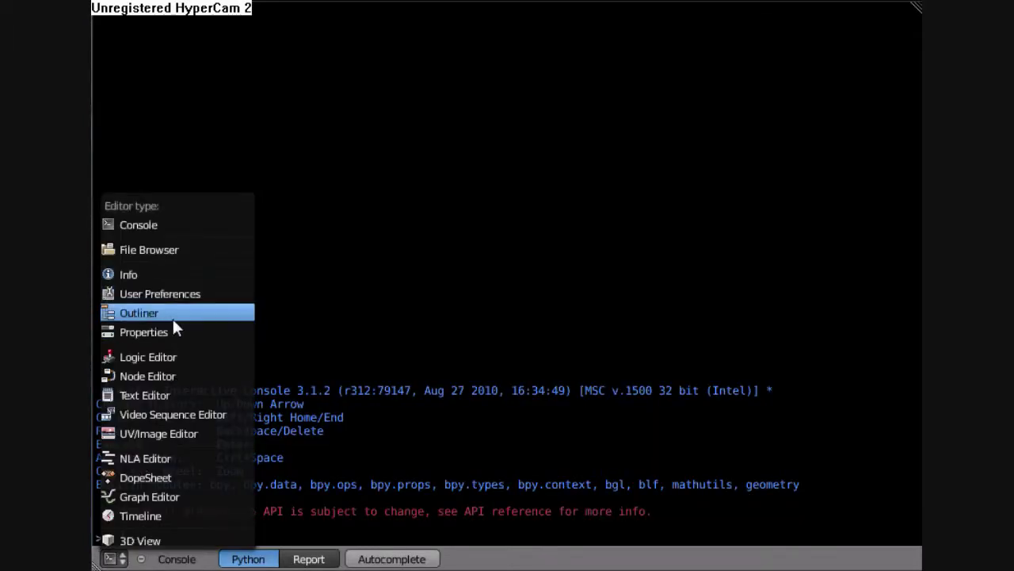
left_click(159, 333)
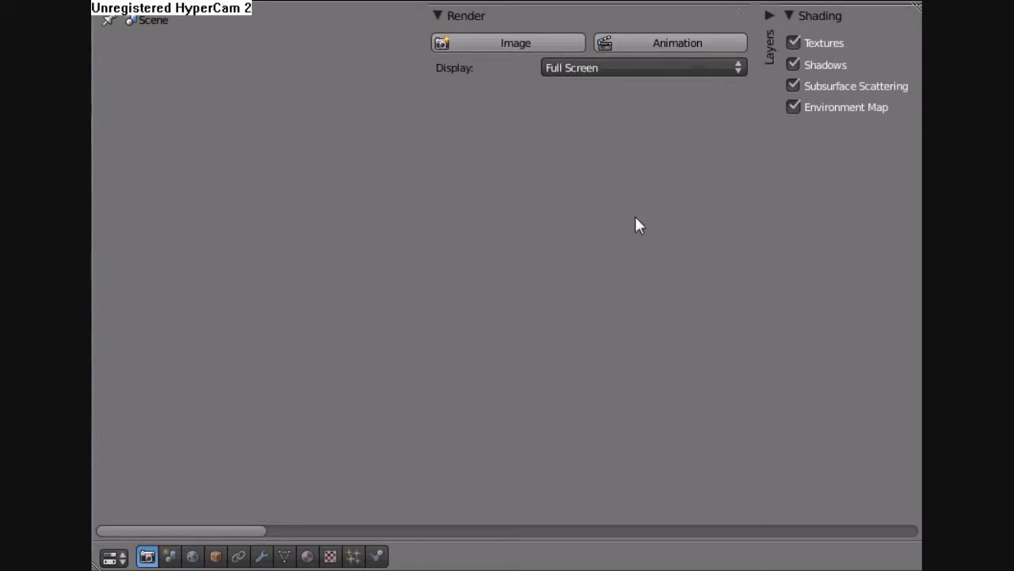
middle_click_drag(637, 224, 568, 276)
mouse_move(697, 198)
middle_mouse_down()
mouse_move(437, 245)
mouse_move(625, 243)
mouse_move(178, 303)
mouse_move(919, 290)
middle_mouse_up()
middle_click_drag(416, 287, 919, 261)
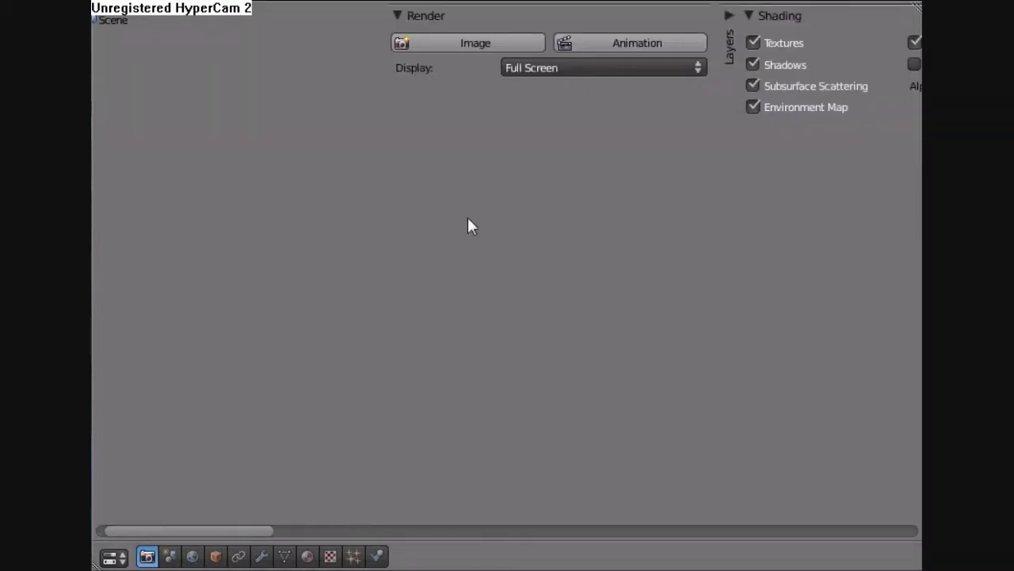
middle_click_drag(468, 227, 428, 244)
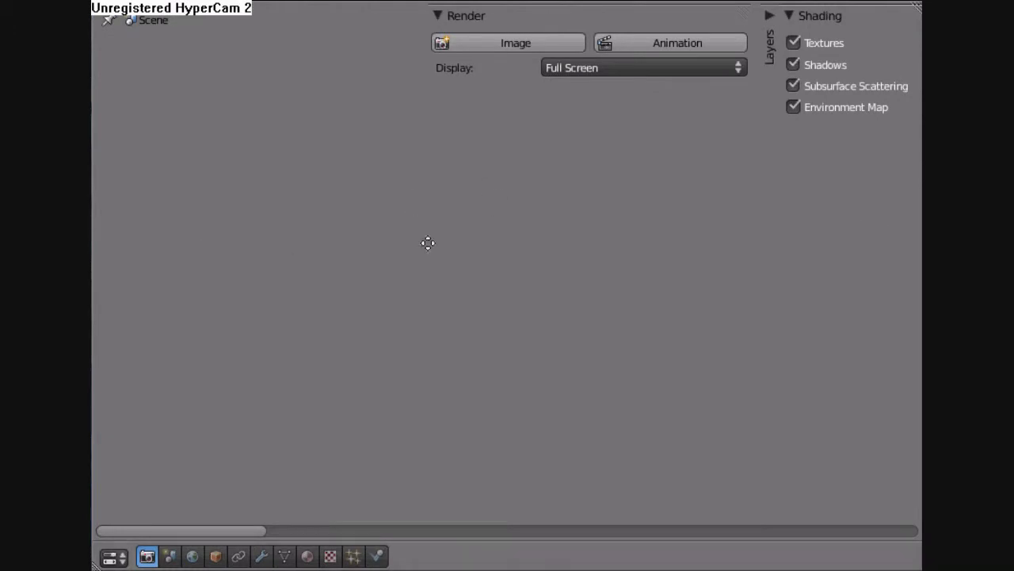
left_click(262, 557)
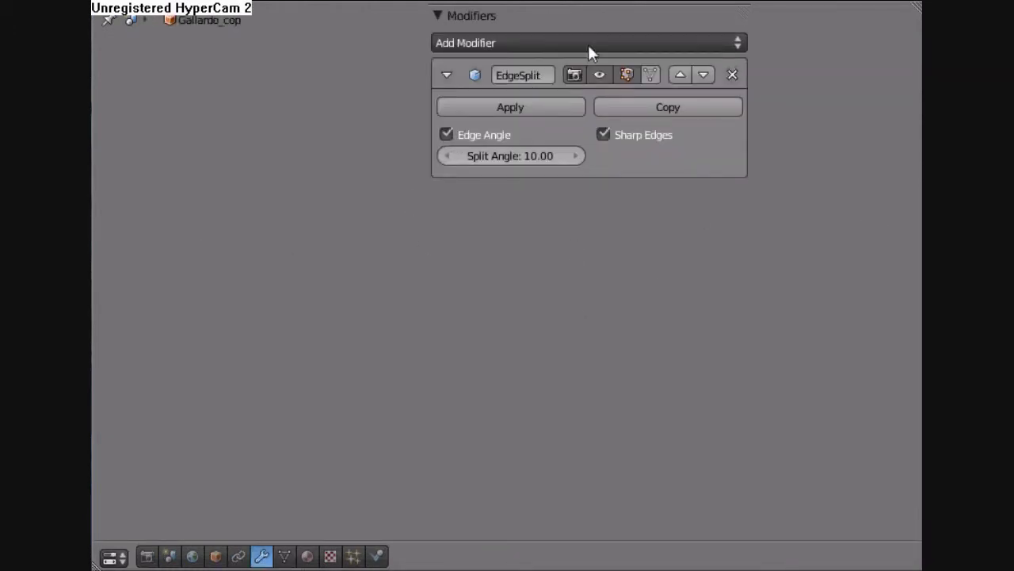
left_click(511, 155)
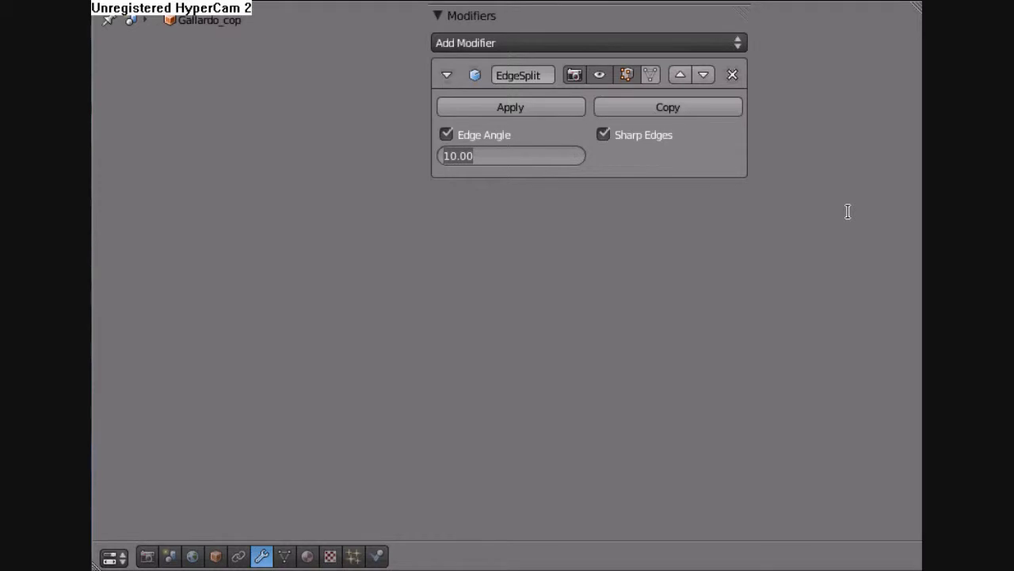
type("30")
key("Return")
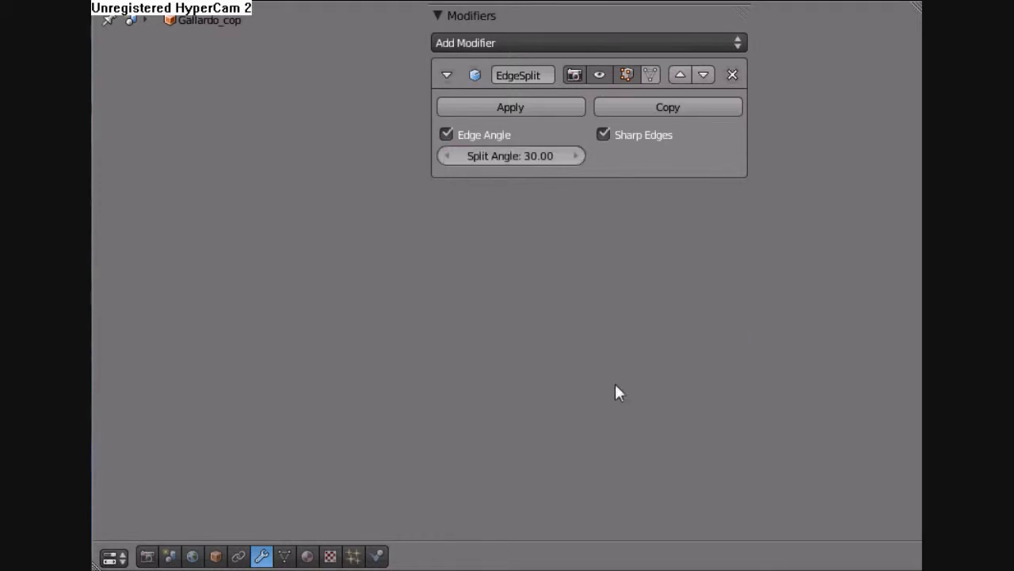
Step: Return the main editor area to the 3D View
left_click(107, 4)
left_click(109, 20)
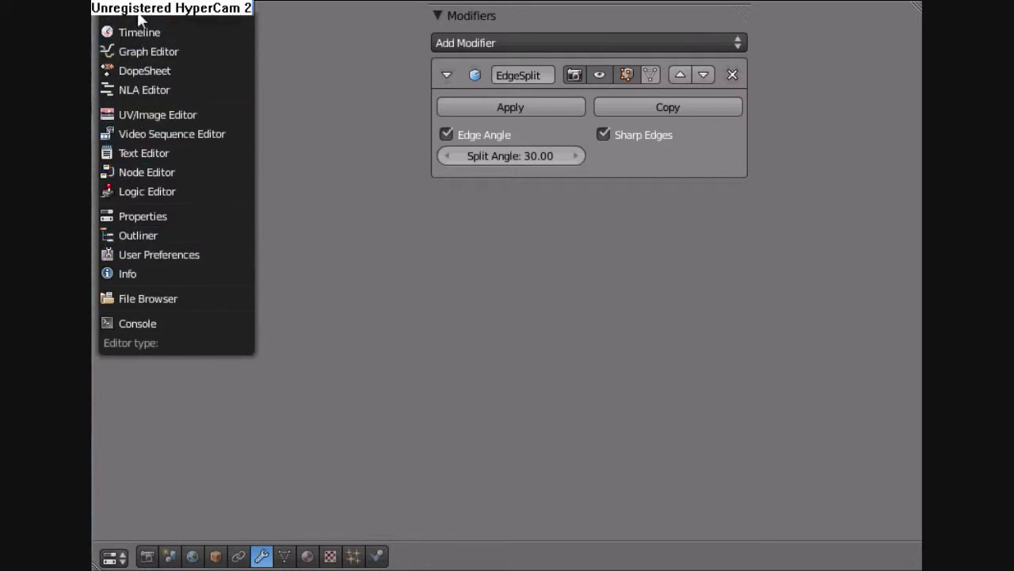
left_click(113, 11)
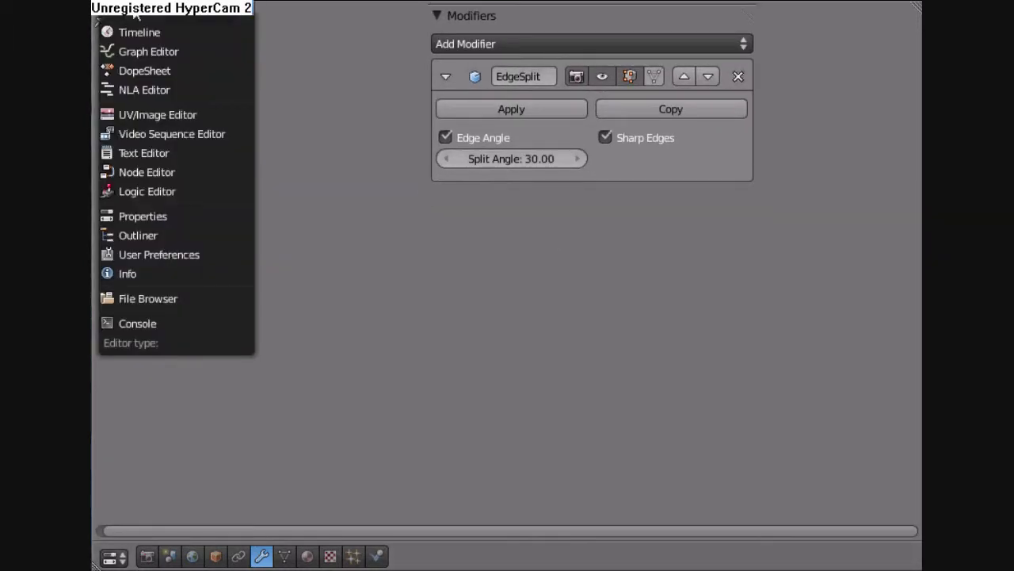
left_click(114, 557)
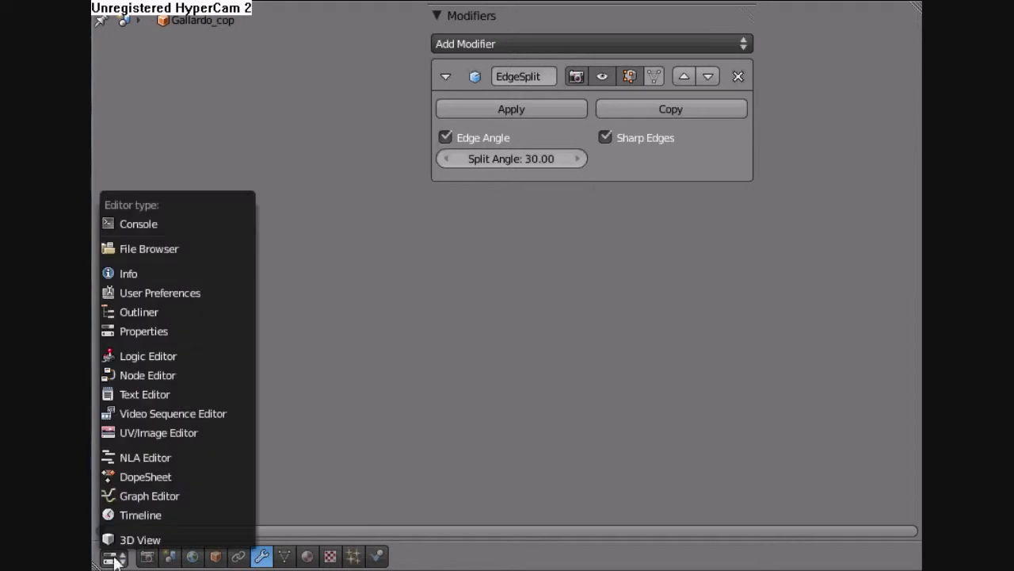
left_click(137, 540)
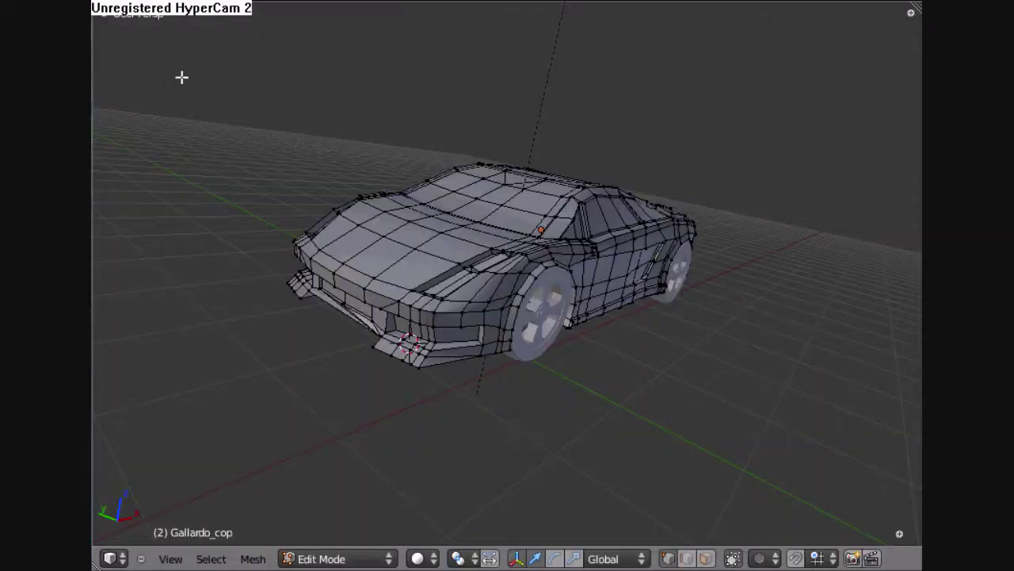
Step: Preview the car body in Textured viewport shading, and return the viewport to Solid shading
left_click(112, 8)
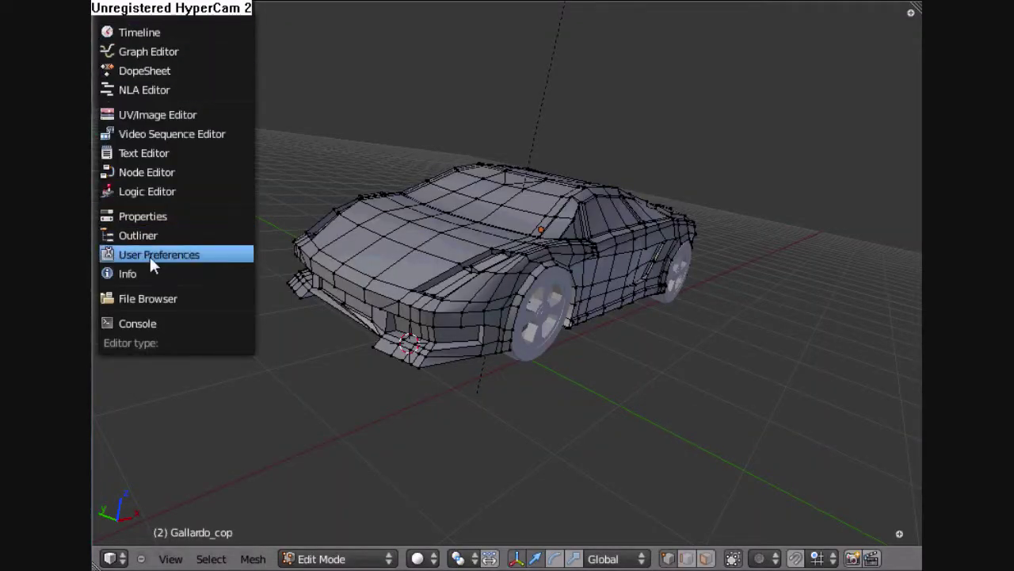
middle_click_drag(584, 320, 546, 333)
left_click(418, 558)
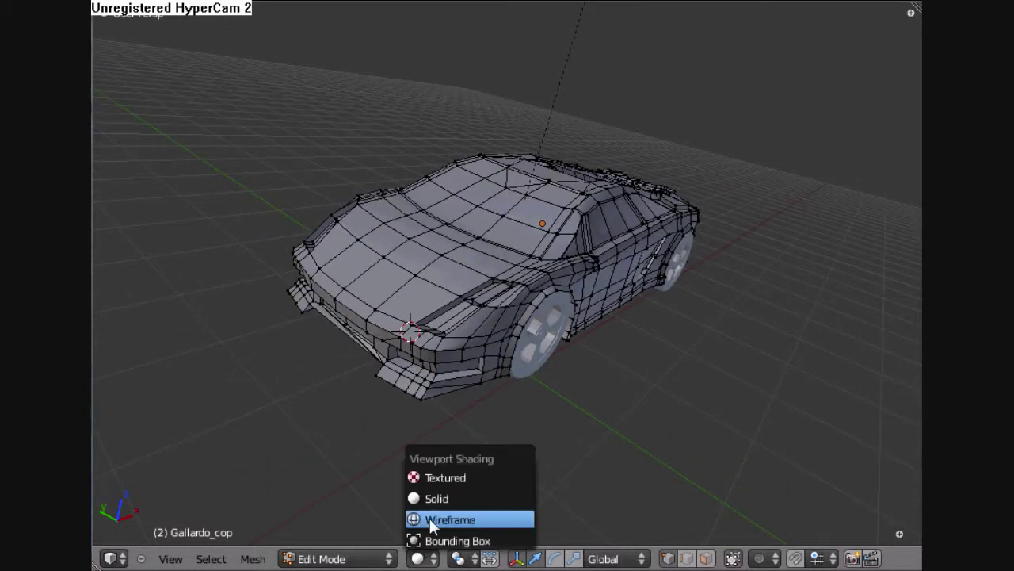
left_click(450, 476)
middle_click_drag(476, 466, 482, 471)
left_click(417, 558)
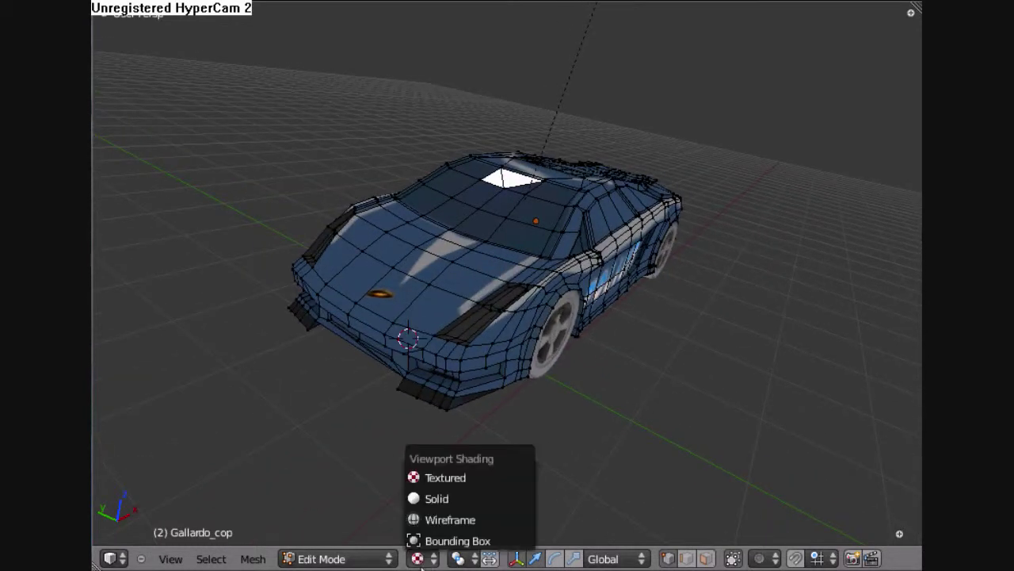
left_click(448, 496)
scroll(524, 444, "up", 5)
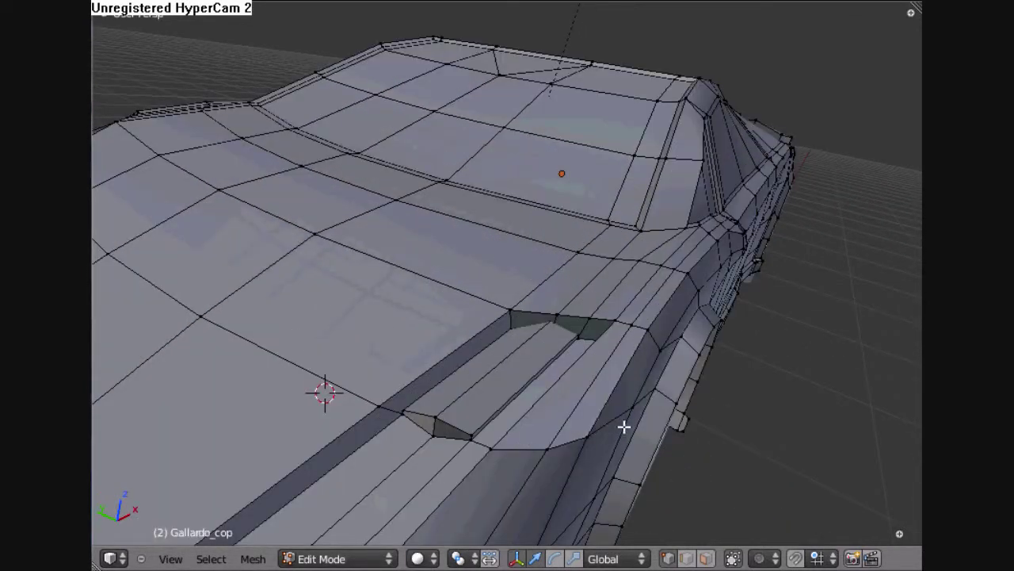
middle_click_drag(623, 427, 374, 13)
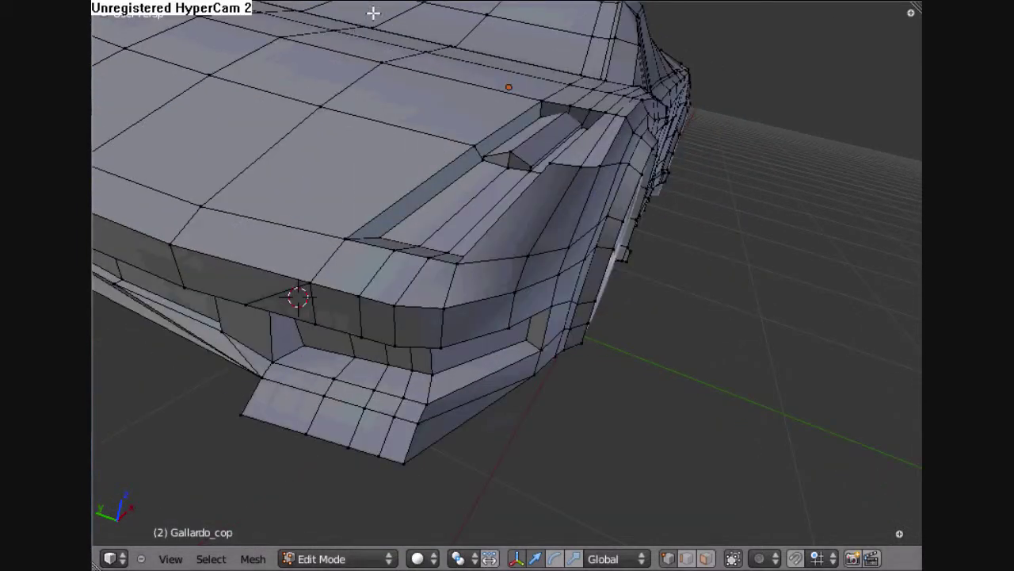
scroll(404, 54, "down", 2)
left_click(110, 5)
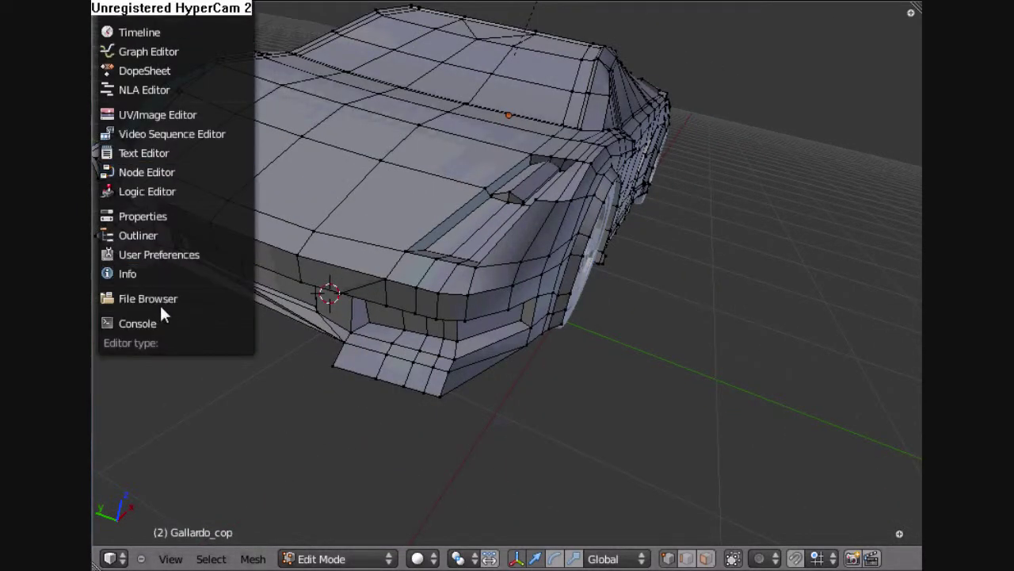
key("Escape")
left_click(110, 5)
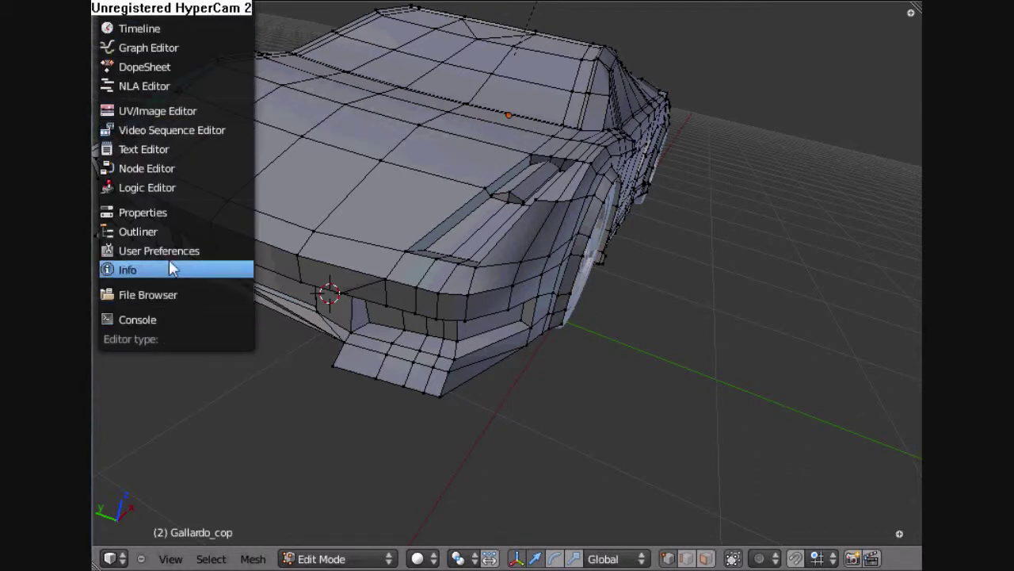
key("Escape")
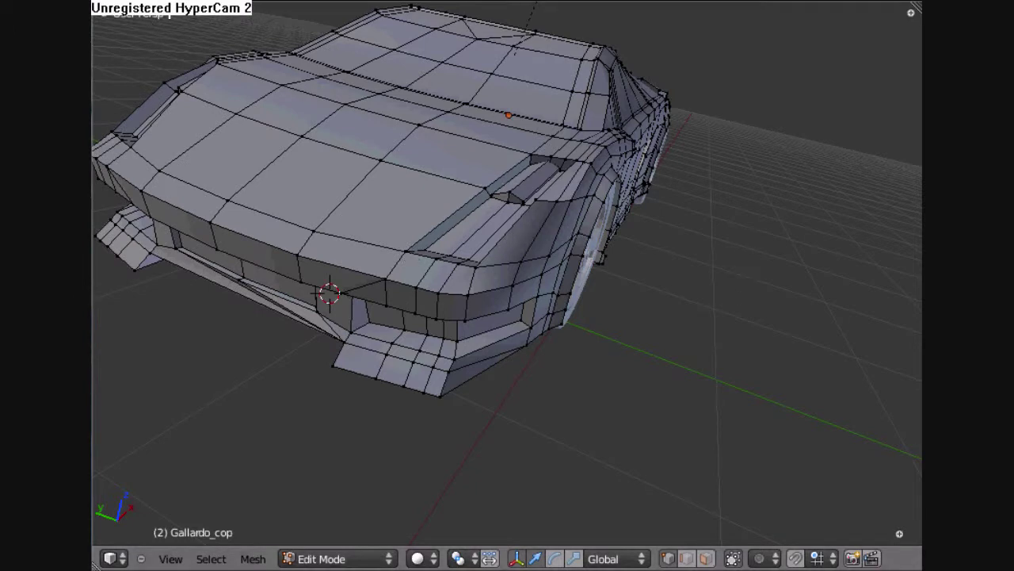
Step: Render the scene to inspect the shading around the front fender and headlight, and return to the mesh
middle_click_drag(675, 354, 654, 366)
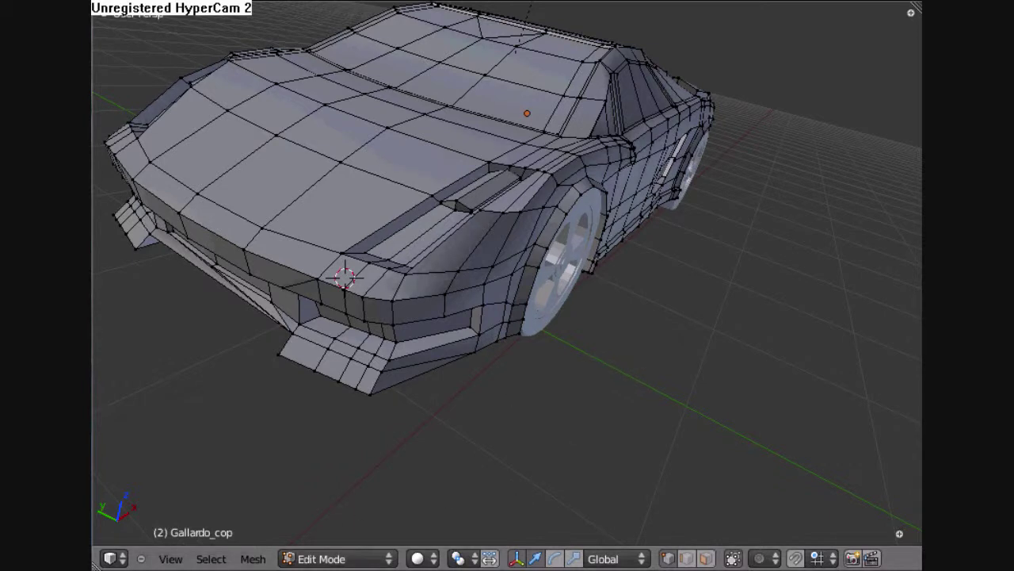
left_click(223, 7)
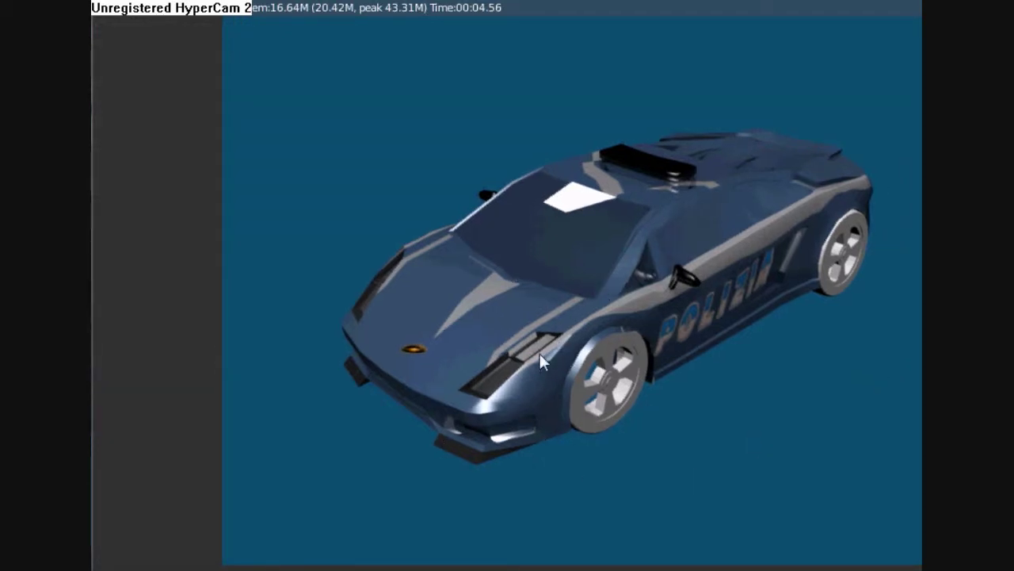
key("Escape")
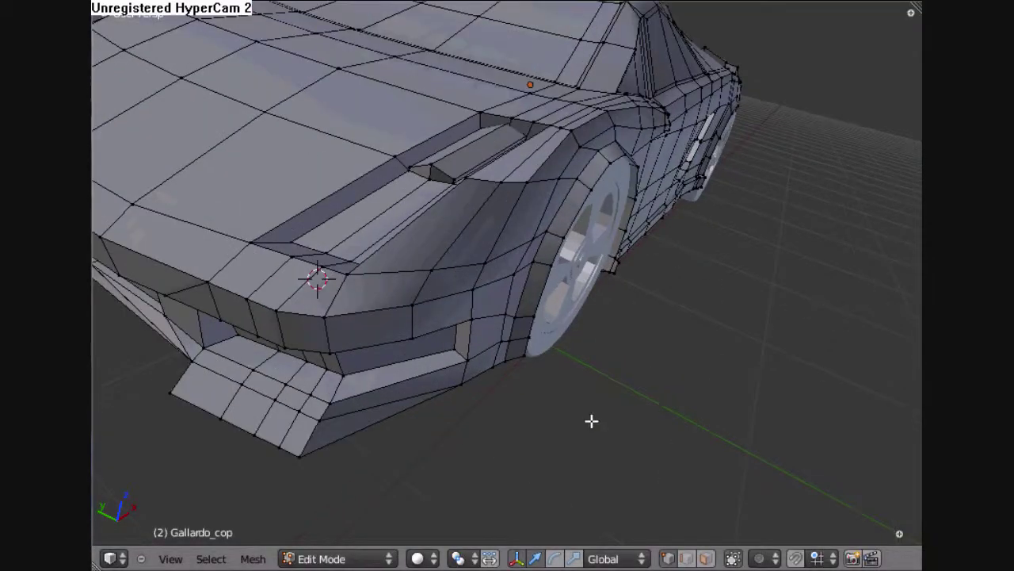
Step: Reposition the fender vertex beside the headlight's rear end, and nudge the next vertex forward on the fender ridge along the Z axis
middle_click_drag(598, 303, 579, 338)
scroll(573, 333, "up", 1)
right_click(510, 190)
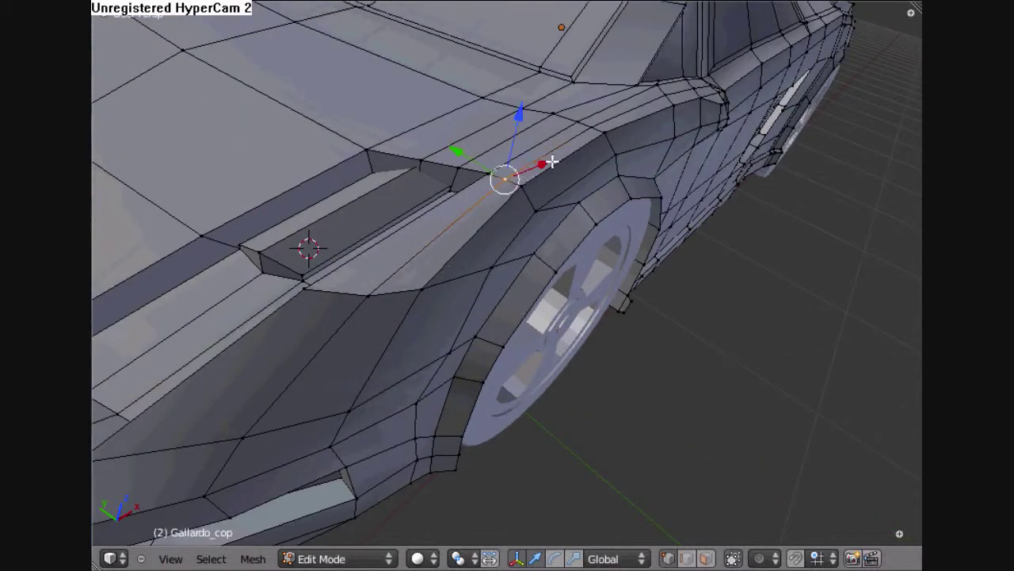
key("g")
left_click(523, 174)
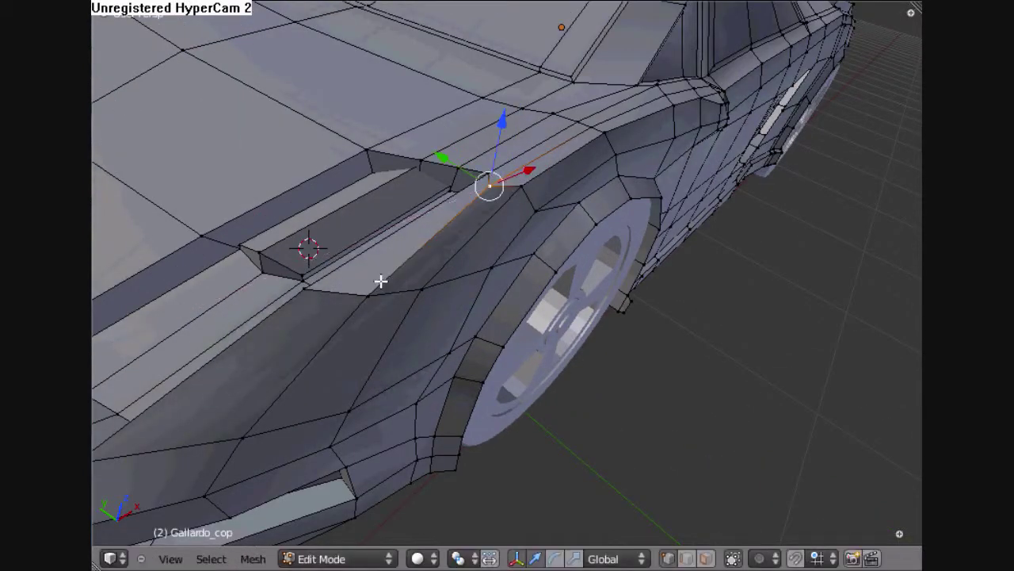
right_click(371, 292)
key("g")
key("z")
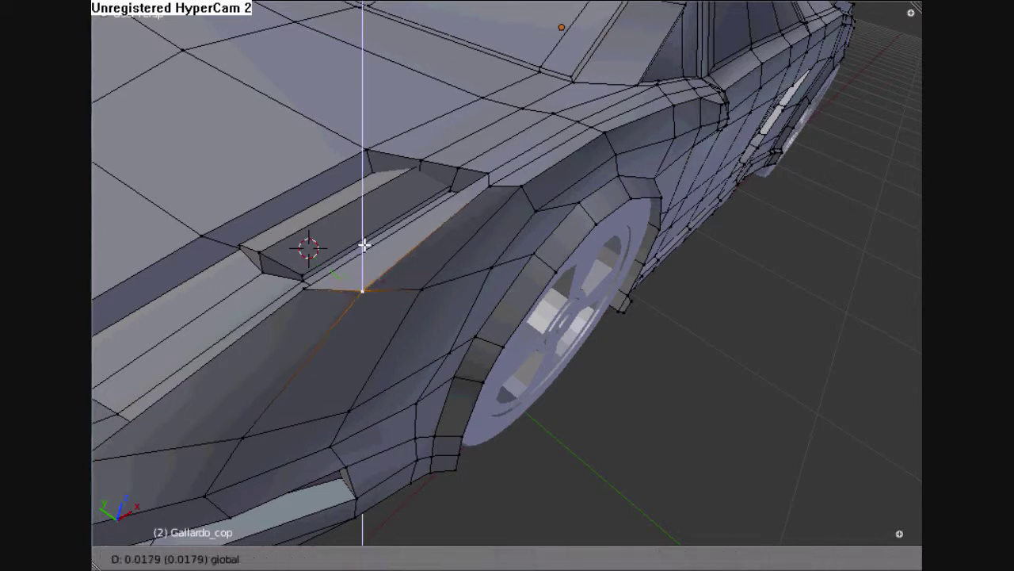
left_click(363, 245)
Step: Adjust the vertex outside the headlight divider and the fender vertex beside the headlight's rear end along the Z axis
right_click(321, 282)
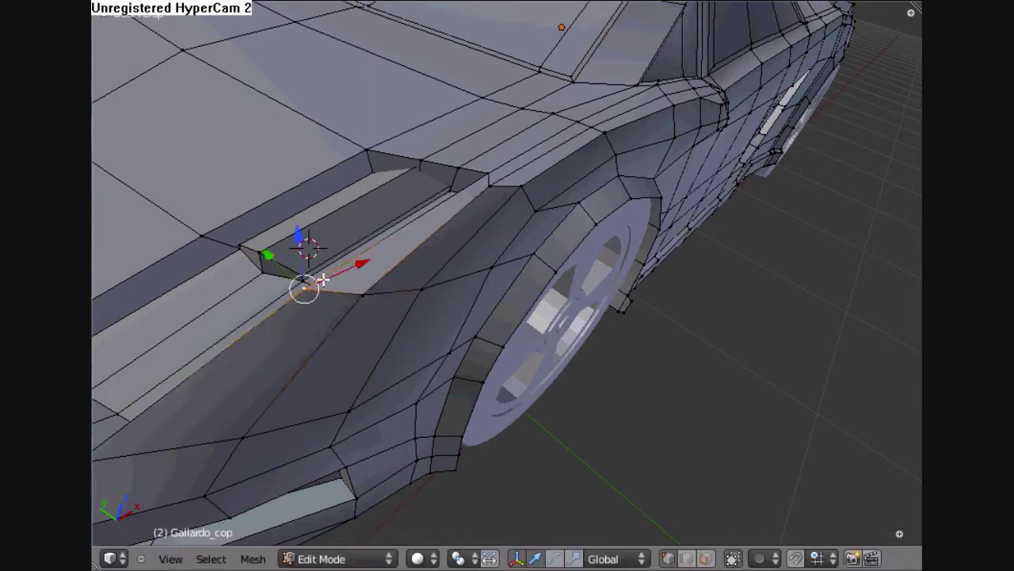
key("g")
key("z")
left_click(302, 241)
right_click(489, 181)
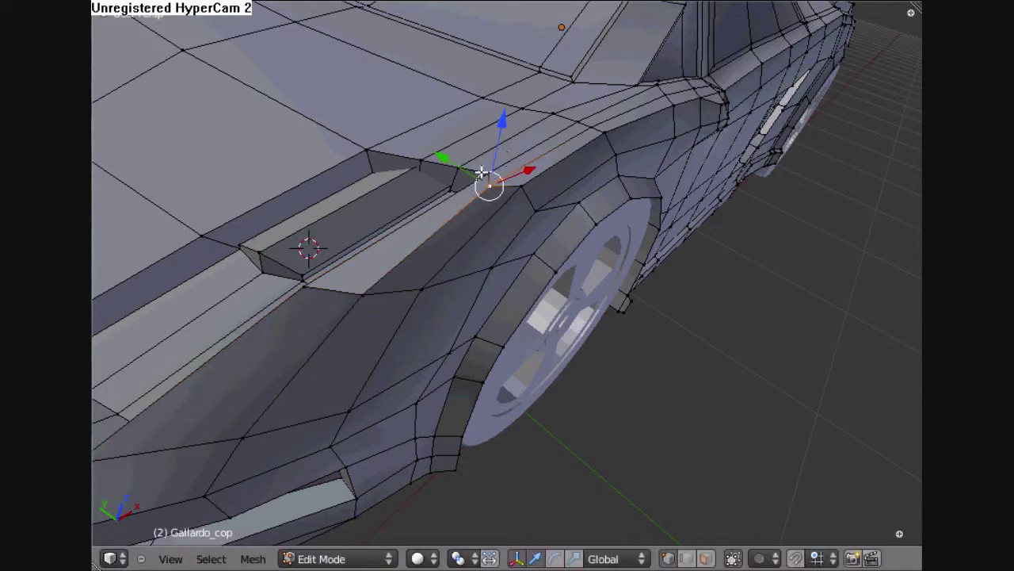
key("g")
key("z")
left_click(528, 205)
Step: Lower the fender vertex beside the headlight's rear end slightly along the Z axis
middle_click_drag(664, 284, 633, 264)
right_click(440, 199)
right_click(425, 201)
right_click(445, 203)
left_click_drag(451, 154, 452, 164)
Step: Try to lower the two fender ridge vertices beside the headlight together along the Z axis, and undo the move
right_click(374, 295)
right_click(316, 292)
right_click(414, 195, "shift")
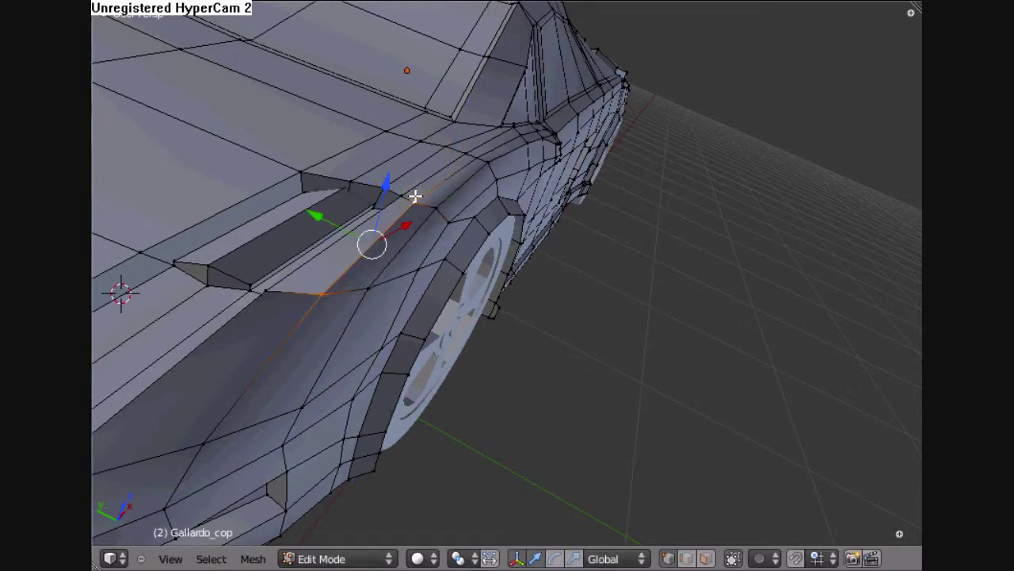
key("g")
key("z")
left_click(403, 192)
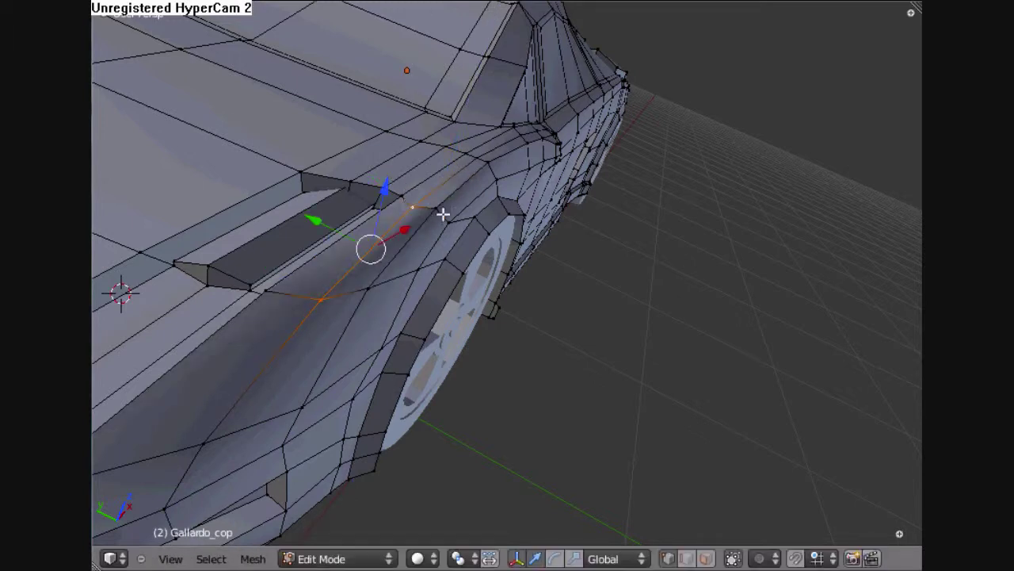
key("ctrl+z")
Step: Raise the forward fender ridge vertex beside the headlight slightly along the Z axis, and check the shading in a render
right_click(322, 293)
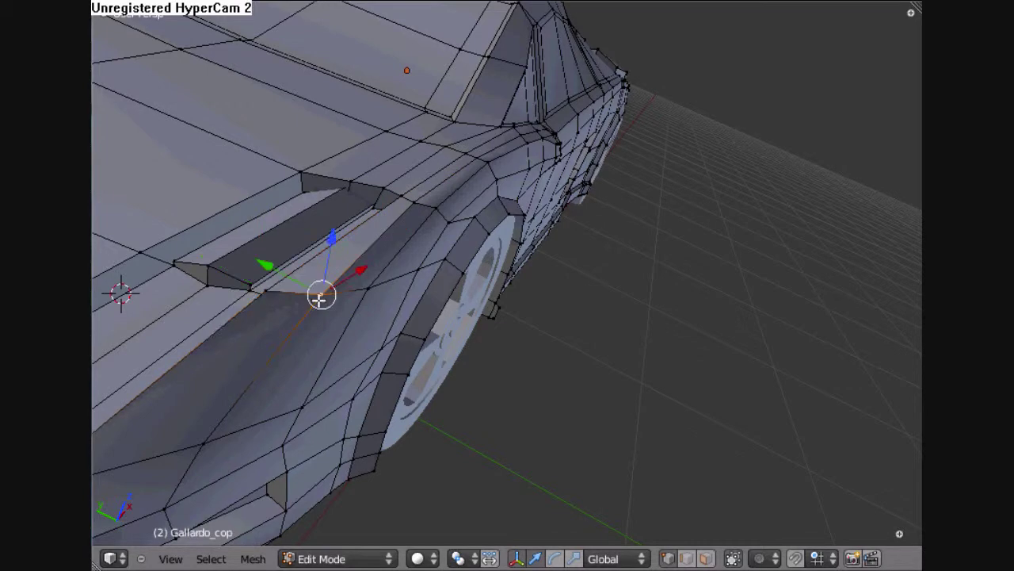
key("g")
key("z")
left_click(317, 246)
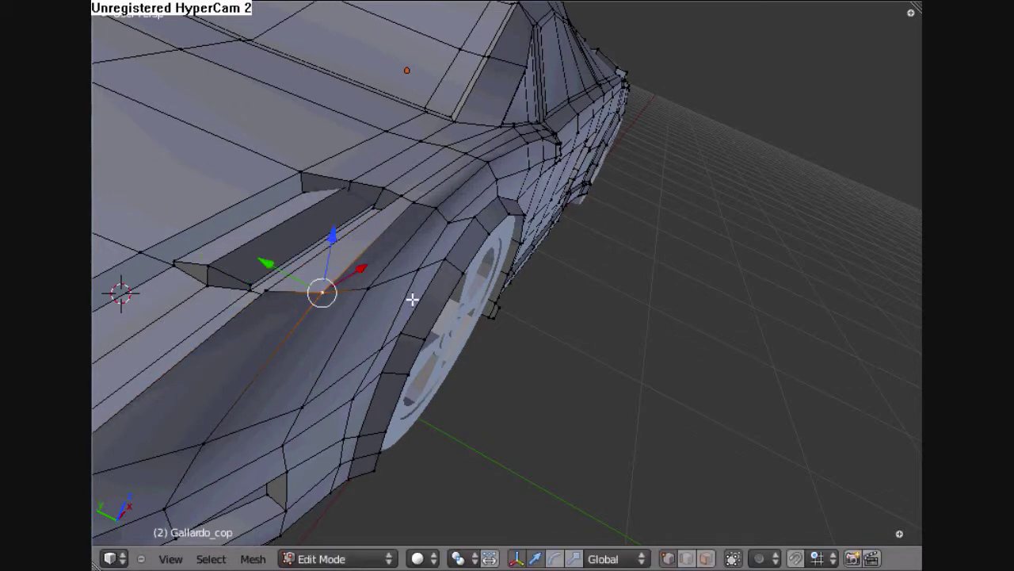
middle_click_drag(412, 299, 733, 277)
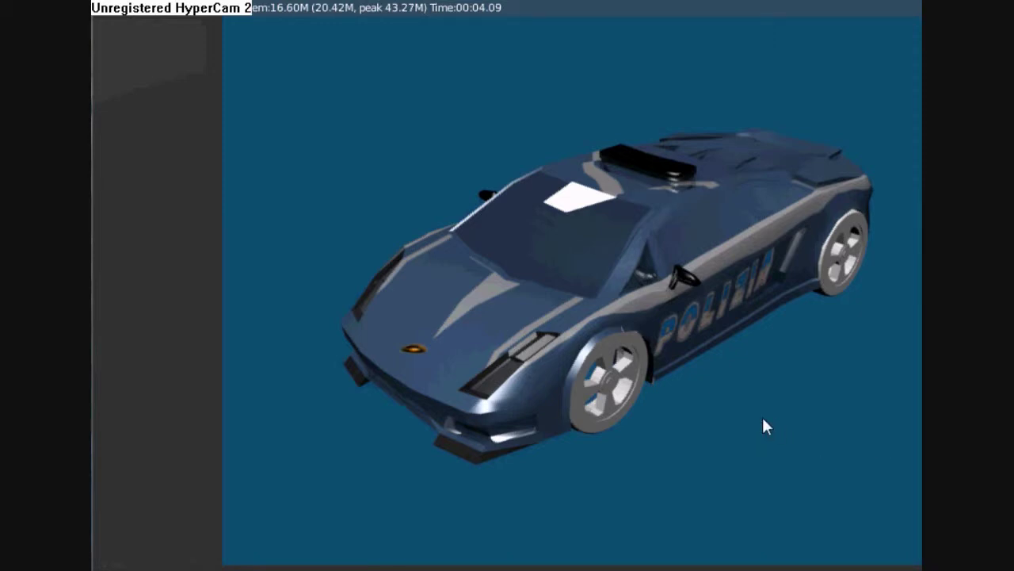
key("Escape")
Step: Shift the two side vertices of the bumper strip above the lower air intake slightly along the negative Y axis
scroll(704, 370, "down", 3)
middle_click_drag(704, 369, 577, 339)
scroll(577, 339, "up", 3)
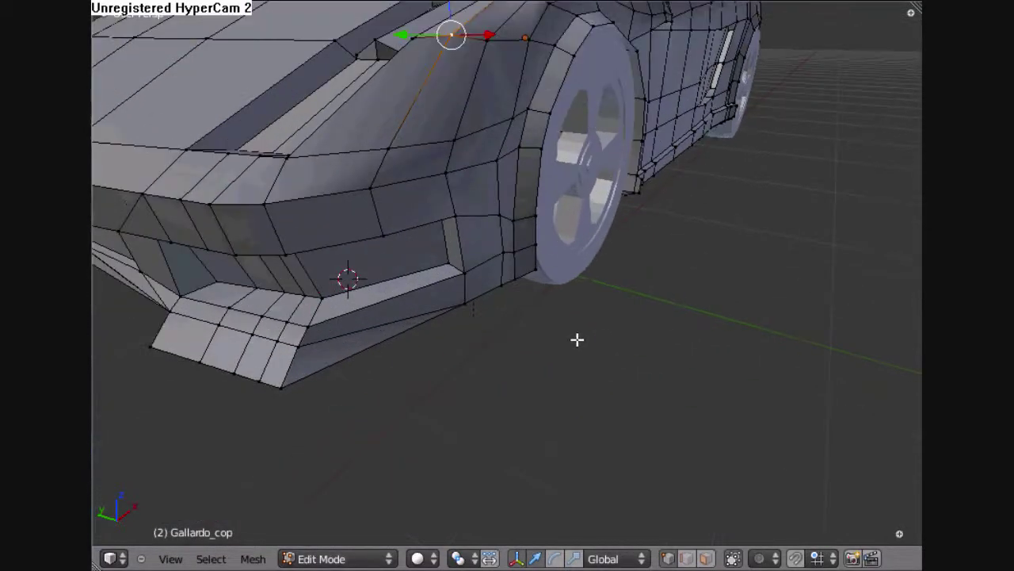
right_click(450, 172)
middle_click_drag(450, 172, 468, 262)
right_click(418, 256)
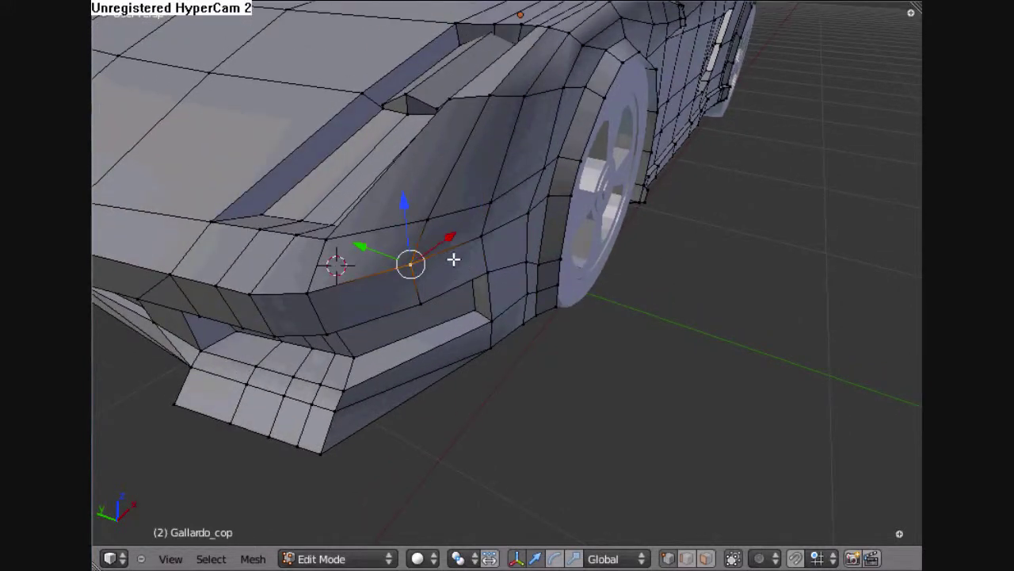
right_click(421, 304, "shift")
left_click_drag(366, 257, 371, 261)
Step: Scale the two bumper strip vertices above the air intake's rear corner along the X axis to line them up
right_click(483, 244)
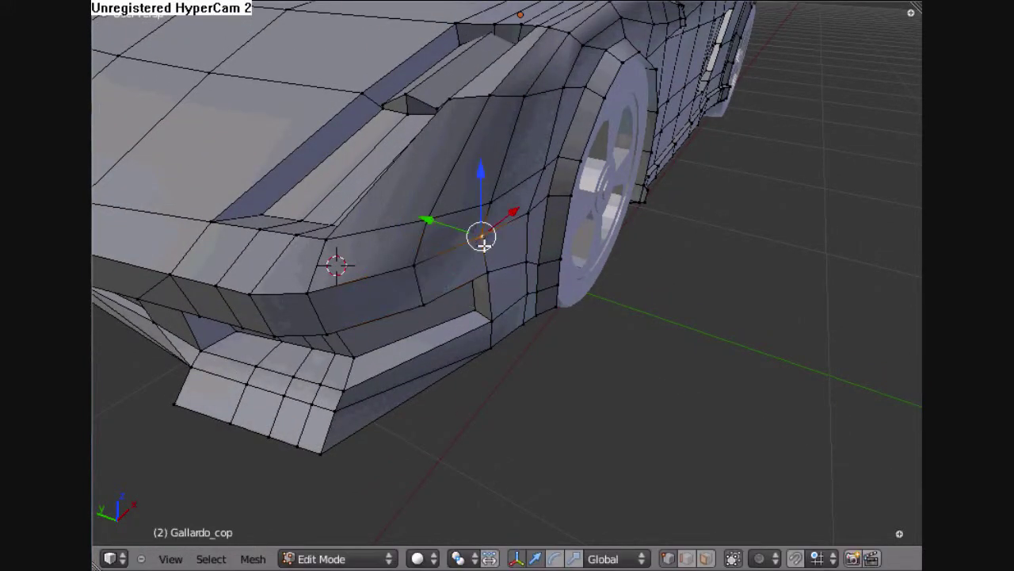
right_click(487, 271, "shift")
key("g")
key("y")
key("Escape")
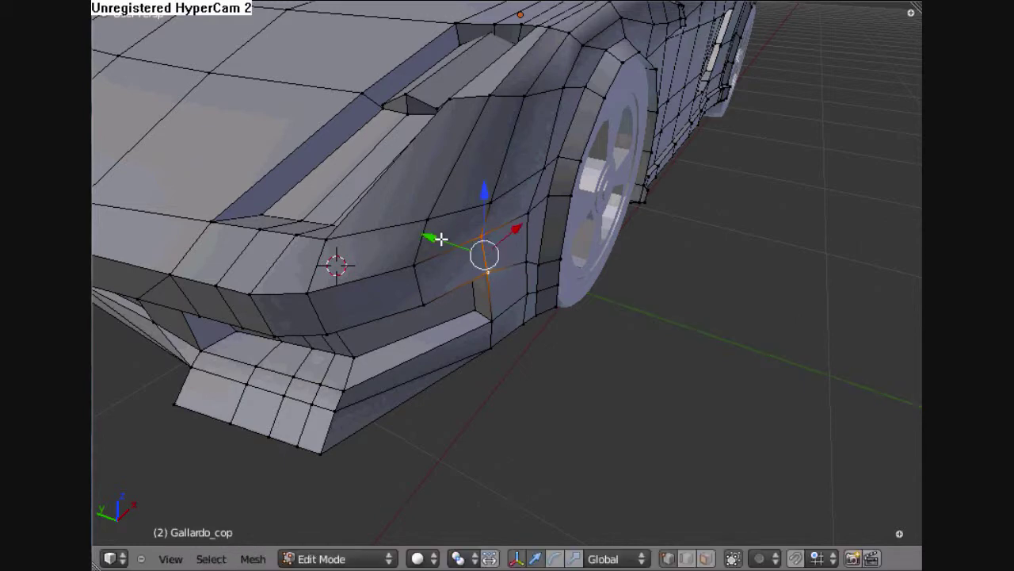
key("s")
key("z")
key("Escape")
key("s")
key("x")
left_click(485, 252)
key("s")
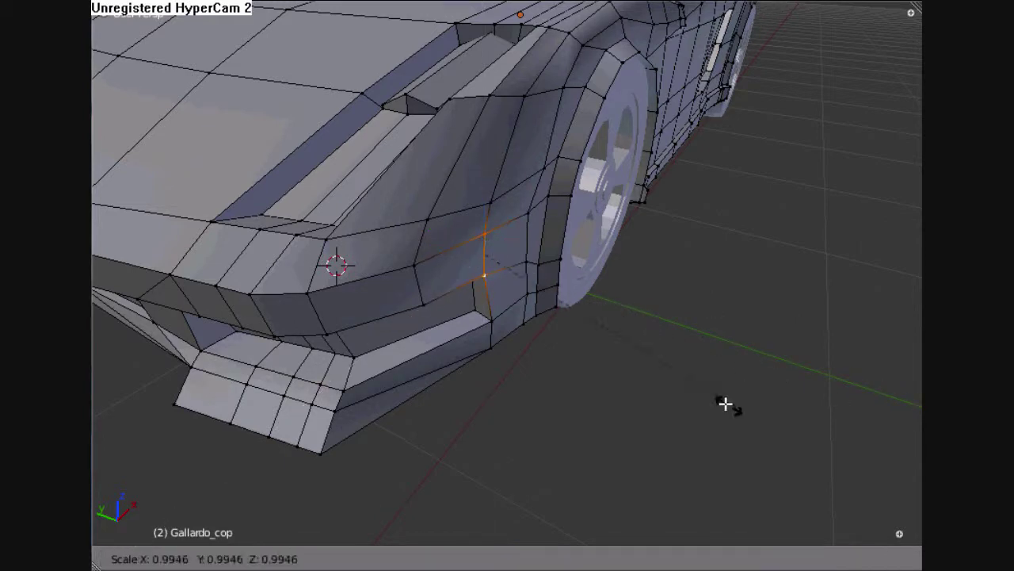
key("x")
key("x")
key("x")
key("Escape")
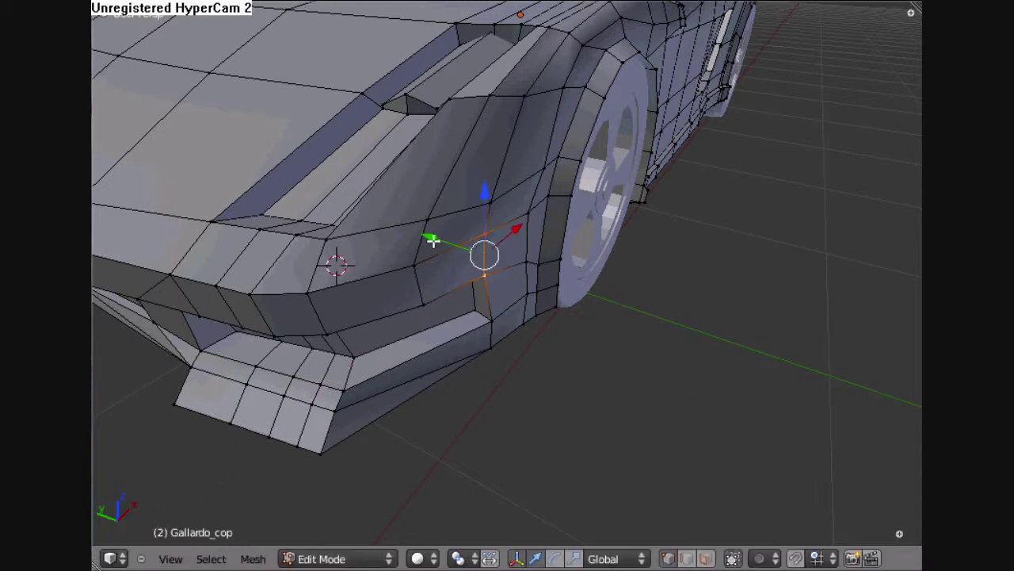
Step: Move the two vertices above the air intake's rear corner slightly along the negative Y axis
key("g")
key("y")
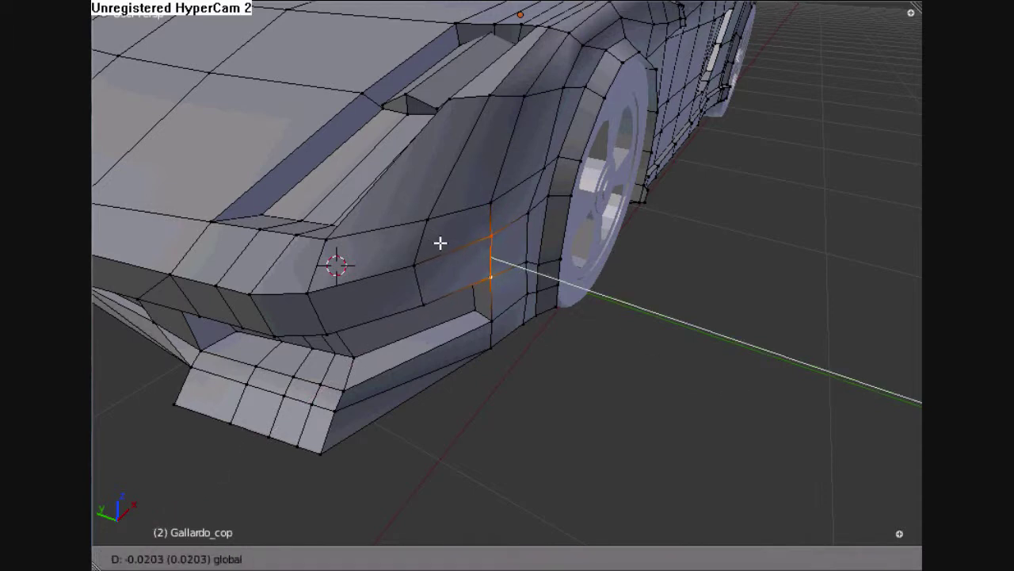
left_click(441, 244)
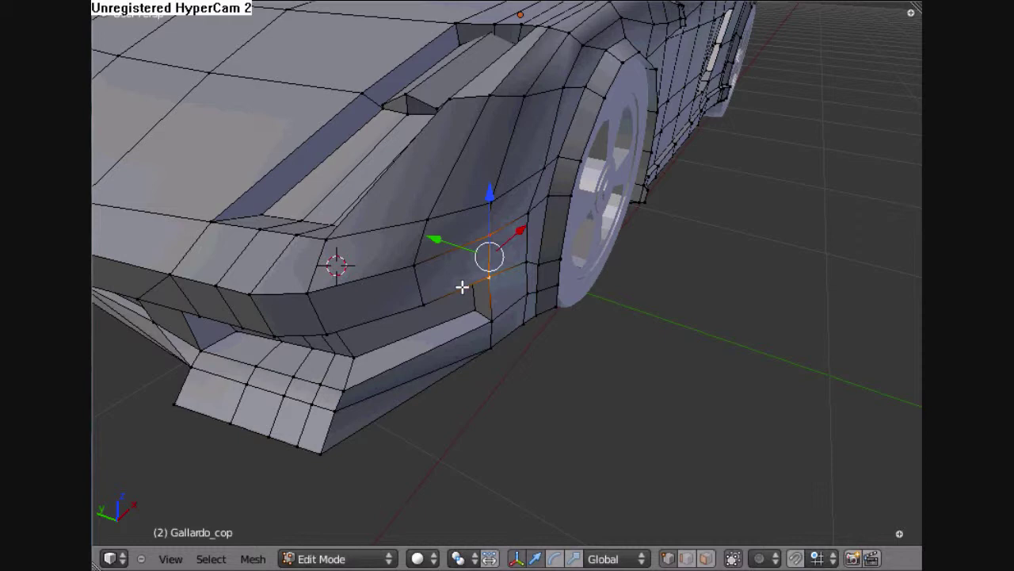
Step: Mark the edges of the bumper strip wrapping around the corner above the air intake as sharp, and check the result in a render
right_click(462, 287, "alt")
right_click(408, 262, "alt+shift")
right_click(493, 239)
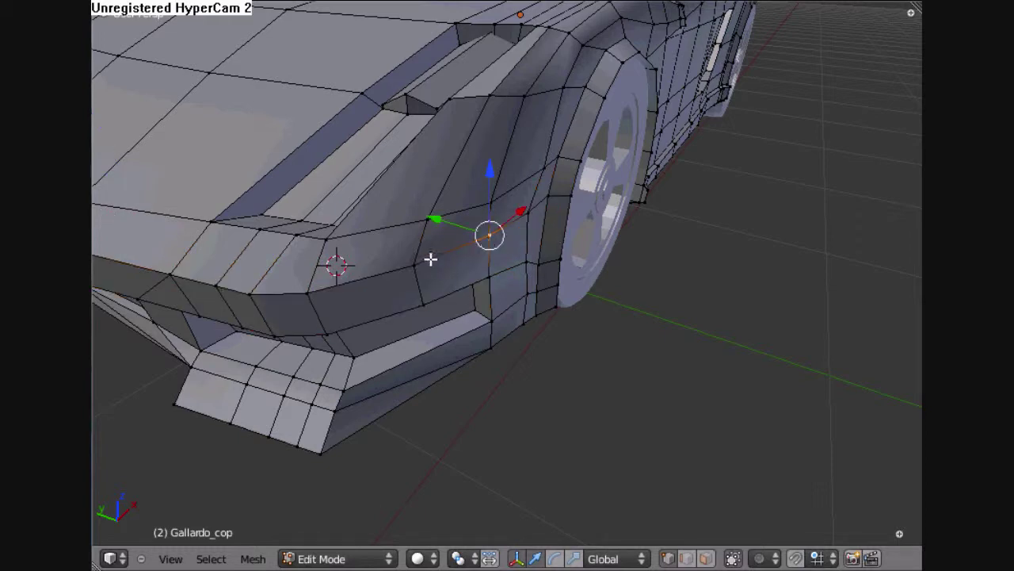
right_click(420, 262, "shift")
right_click(300, 295, "shift")
right_click(215, 290, "shift")
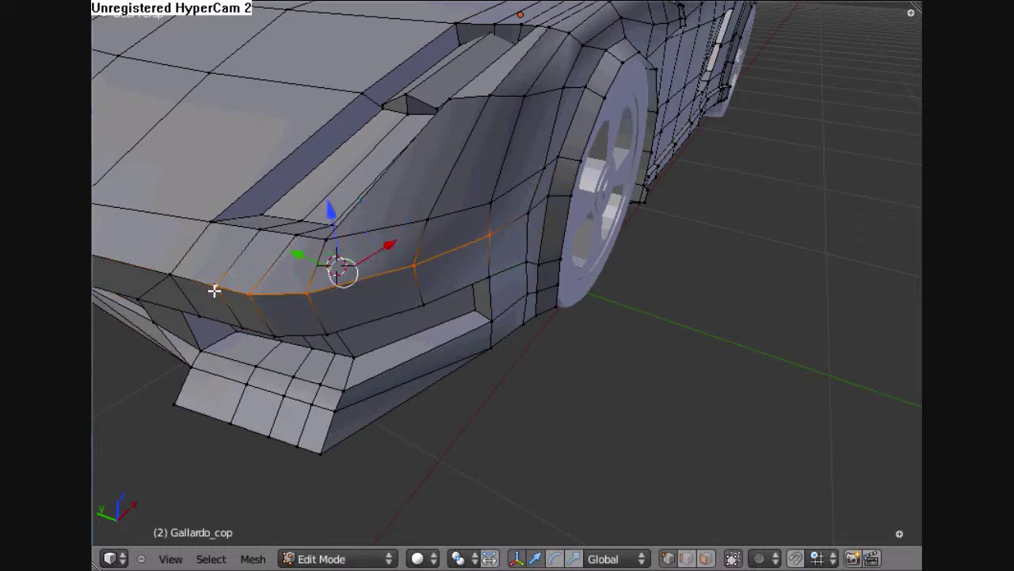
right_click(254, 324, "shift")
right_click(324, 331, "shift")
right_click(419, 296, "shift")
right_click(492, 273, "shift")
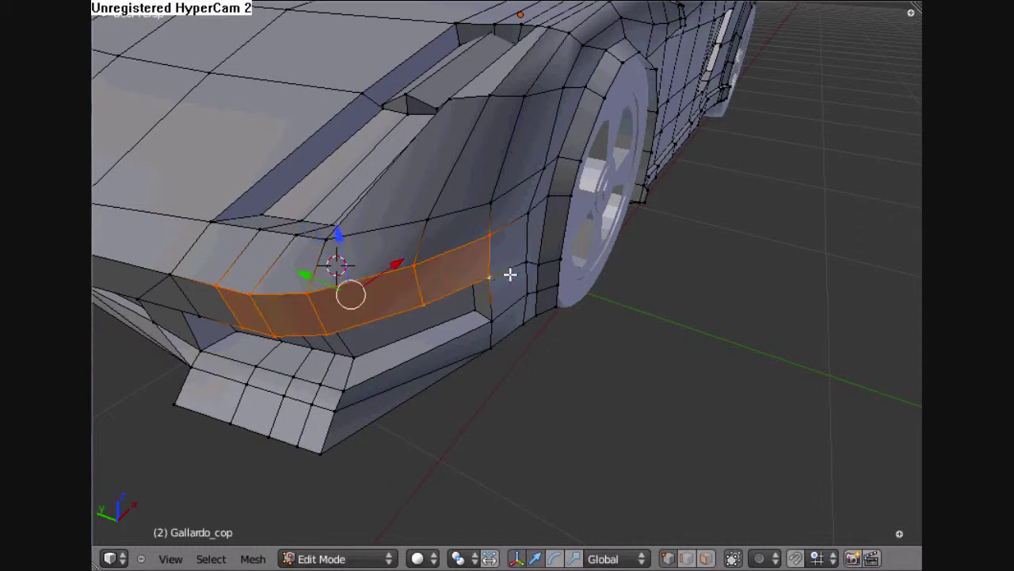
key("ctrl+e")
left_click(482, 197)
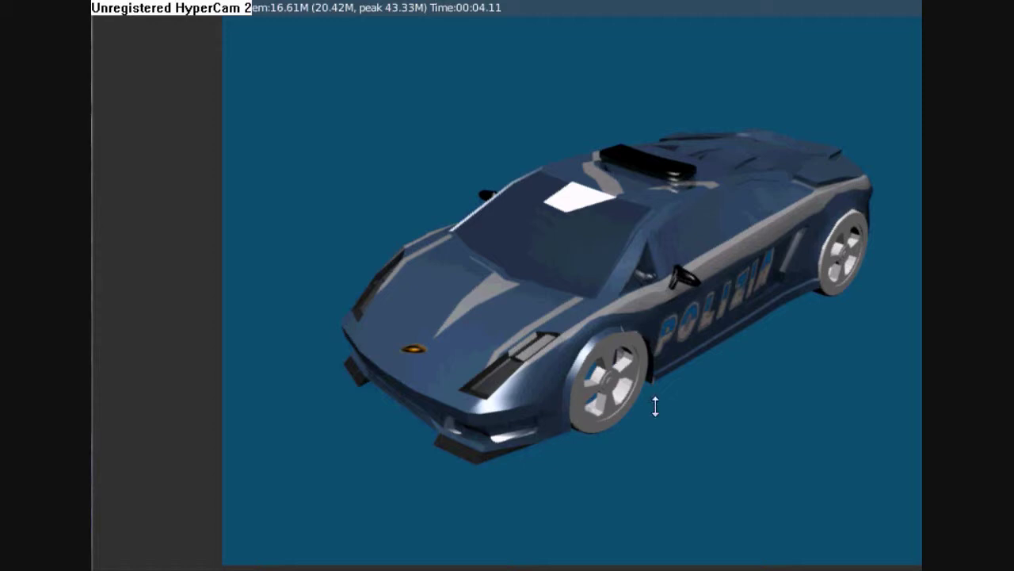
key("Escape")
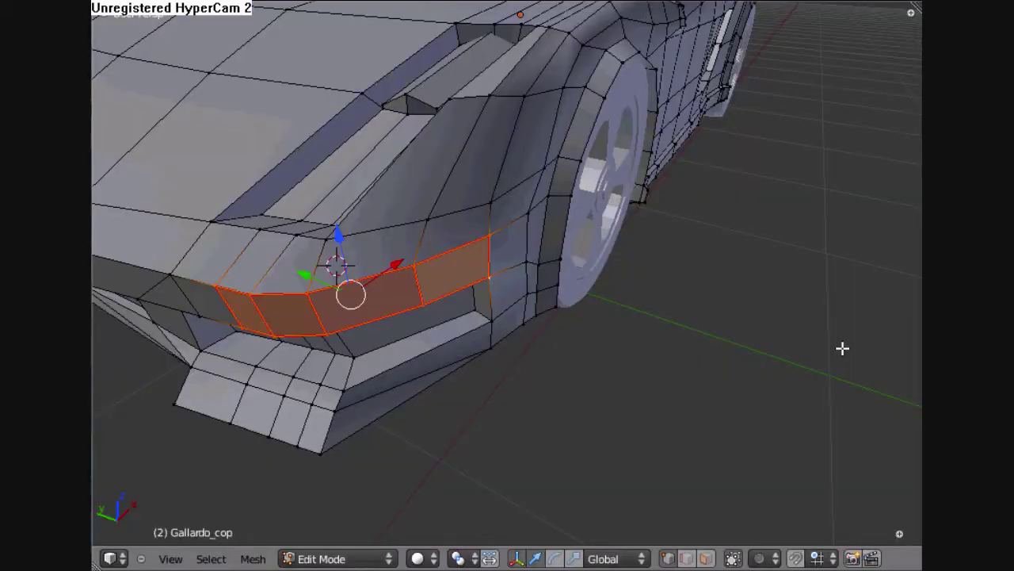
Step: Clear the sharp marking from the selected bumper strip's edges and deselect everything
key("ctrl+e")
left_click(525, 343)
key("a")
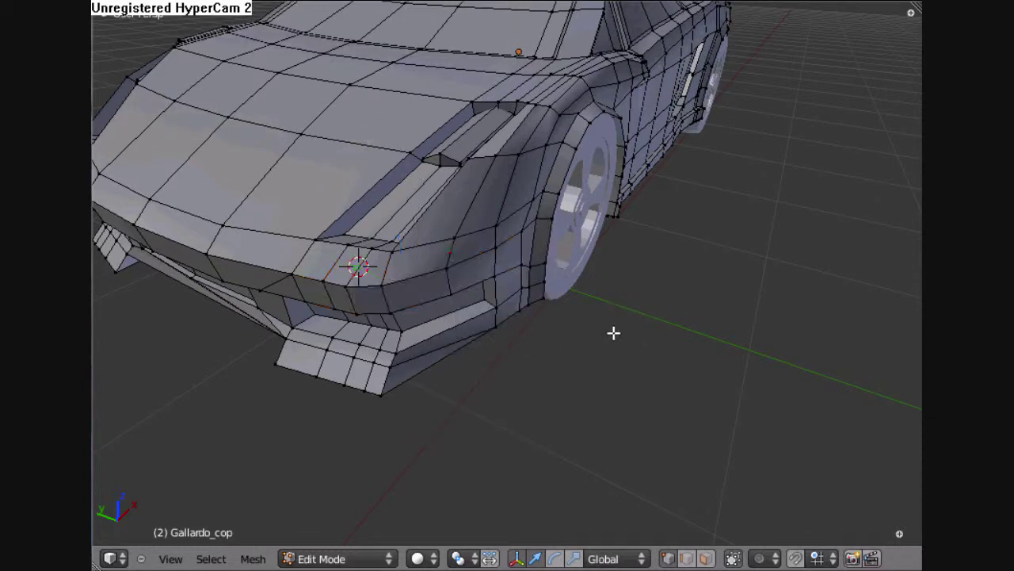
Step: Edge-slide the bumper strip's vertical edge at the front corner a little toward the wheel
middle_click_drag(531, 326, 541, 349)
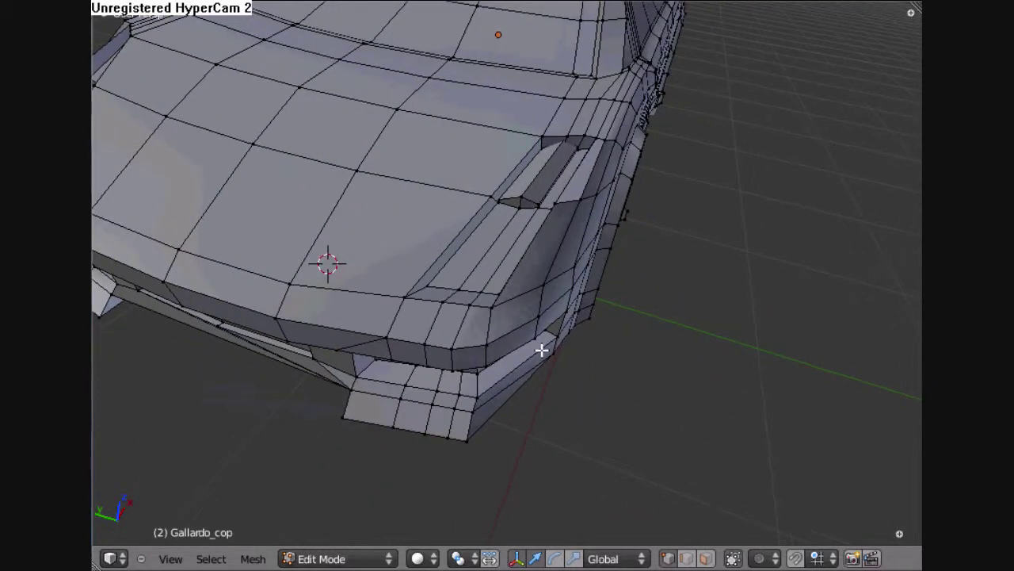
right_click(491, 344)
middle_click_drag(578, 430, 548, 434)
key("ctrl+e")
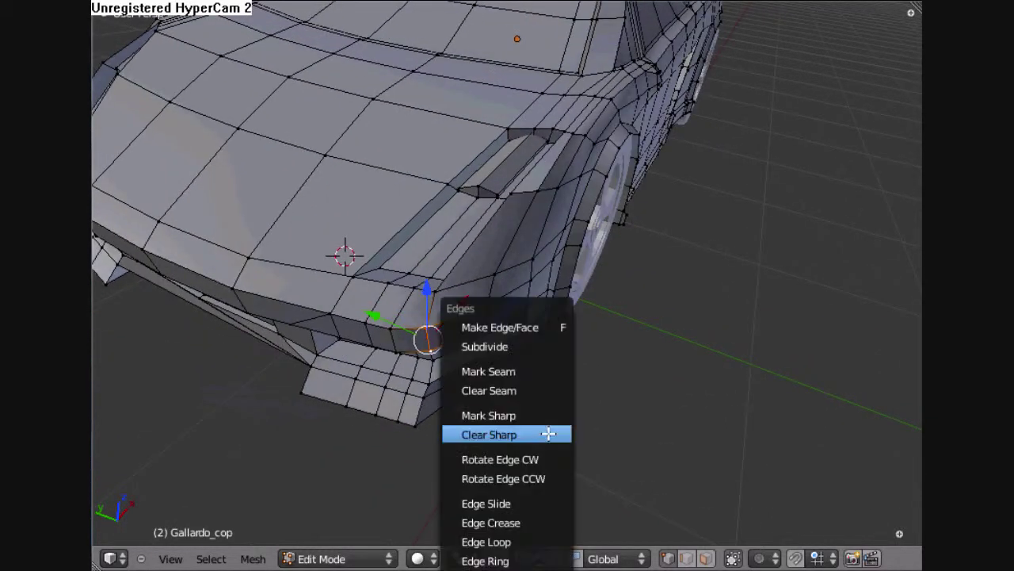
key("Escape")
key("ctrl+e")
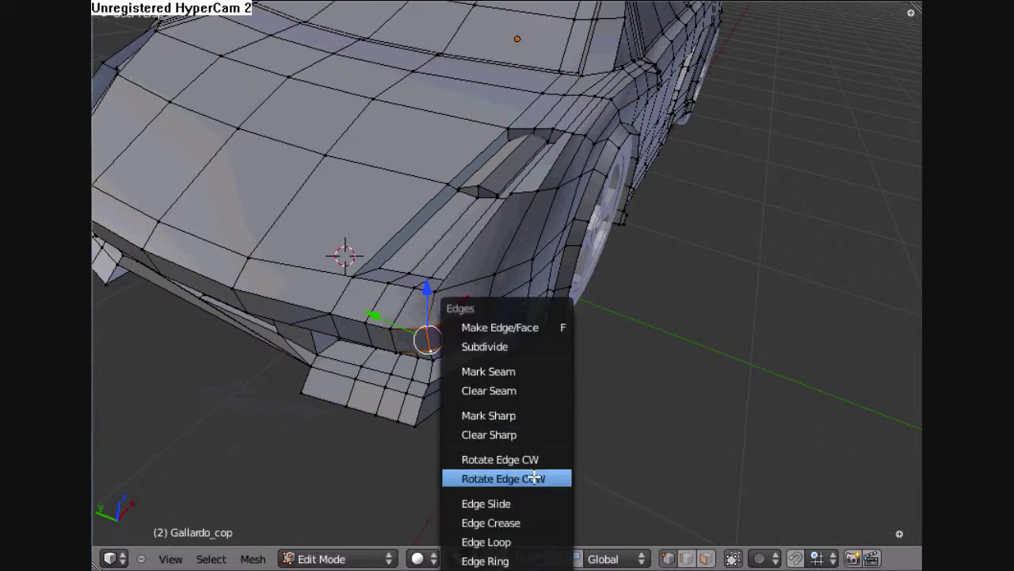
left_click(528, 500)
left_click(542, 480)
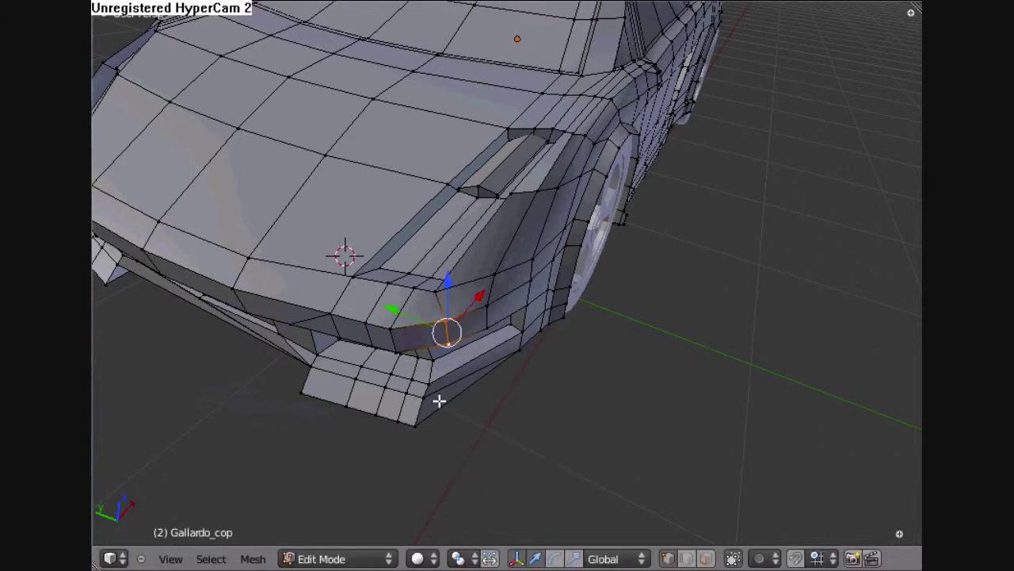
Step: Edge-slide the neighbouring vertical strip edge toward the corner by about 0.21 and about 0.09 more, and slide the corner edge further toward the wheel
right_click(392, 331)
key("ctrl+e")
left_click(547, 385)
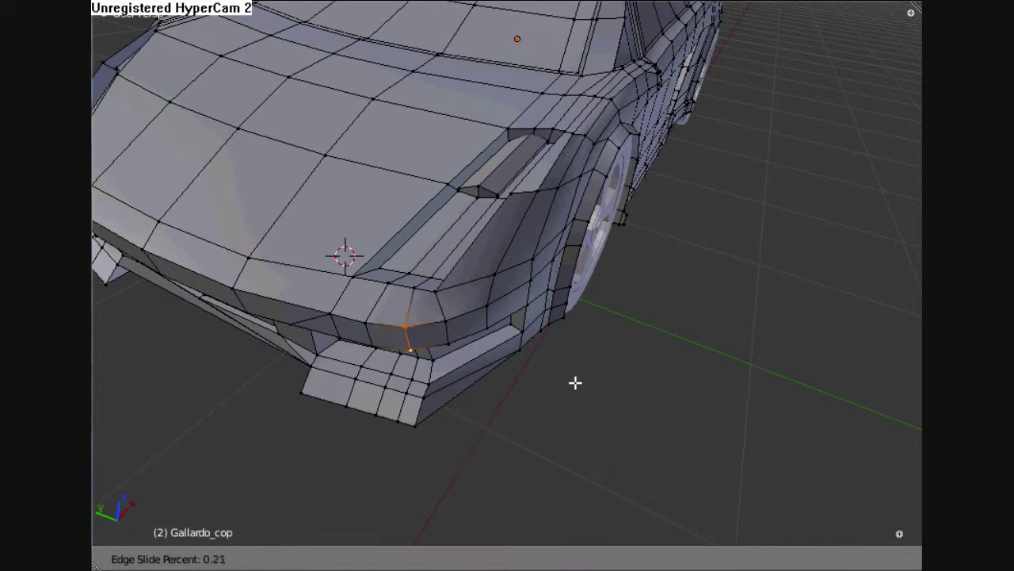
left_click(576, 382)
right_click(449, 347)
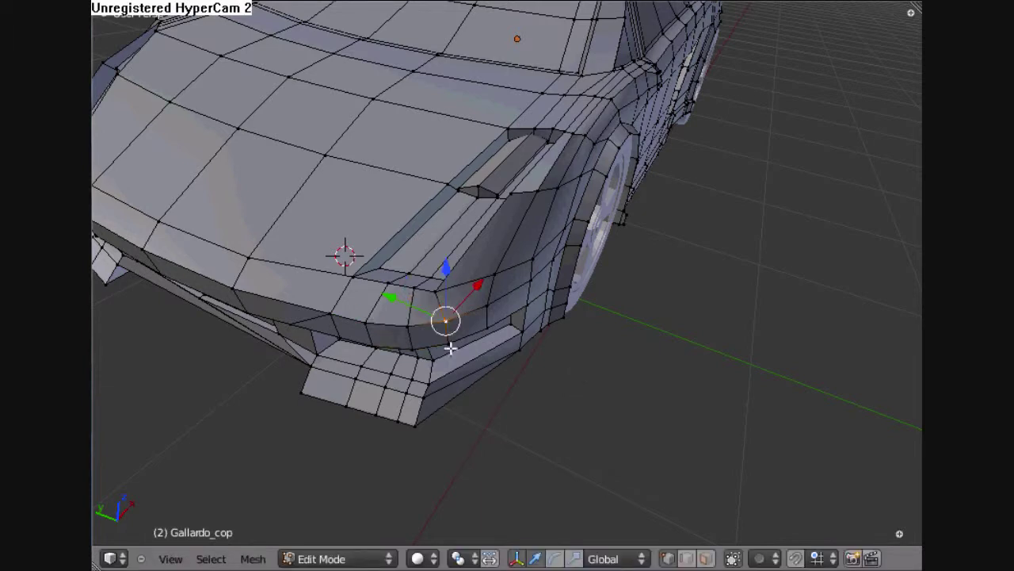
key("ctrl+e")
left_click(538, 392)
left_click(546, 387)
right_click(410, 339)
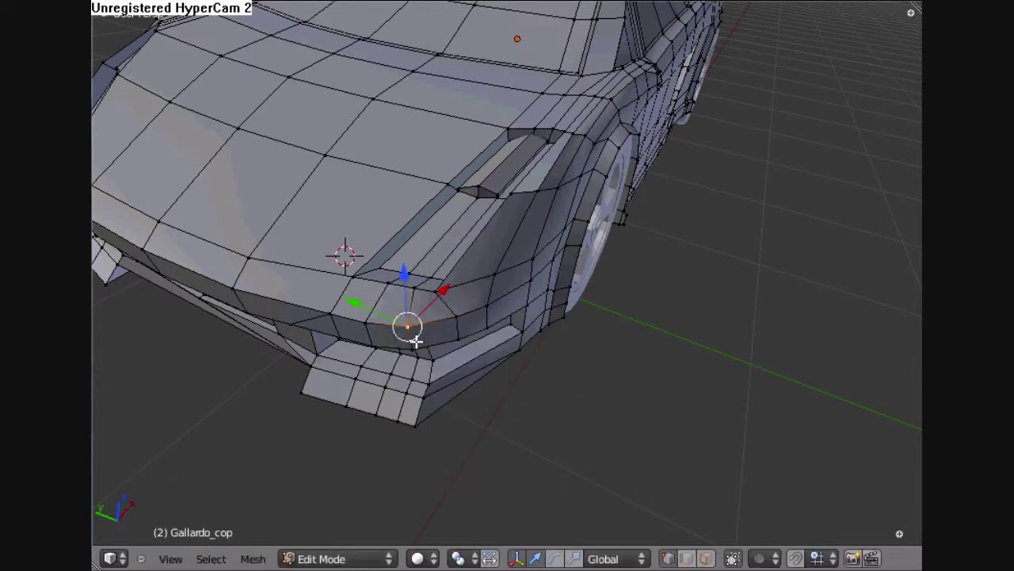
key("ctrl+e")
left_click(525, 412)
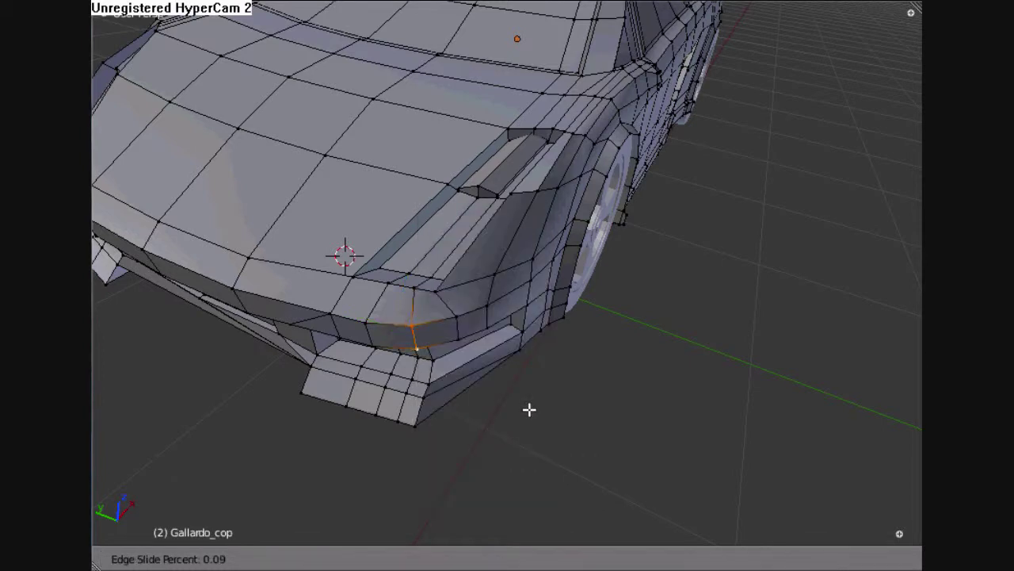
left_click(530, 409)
Step: Edge-slide the third vertical strip edge above the air intake by about 0.07 toward the corner, and check the bumper in a render
right_click(369, 337)
key("ctrl+e")
left_click(534, 391)
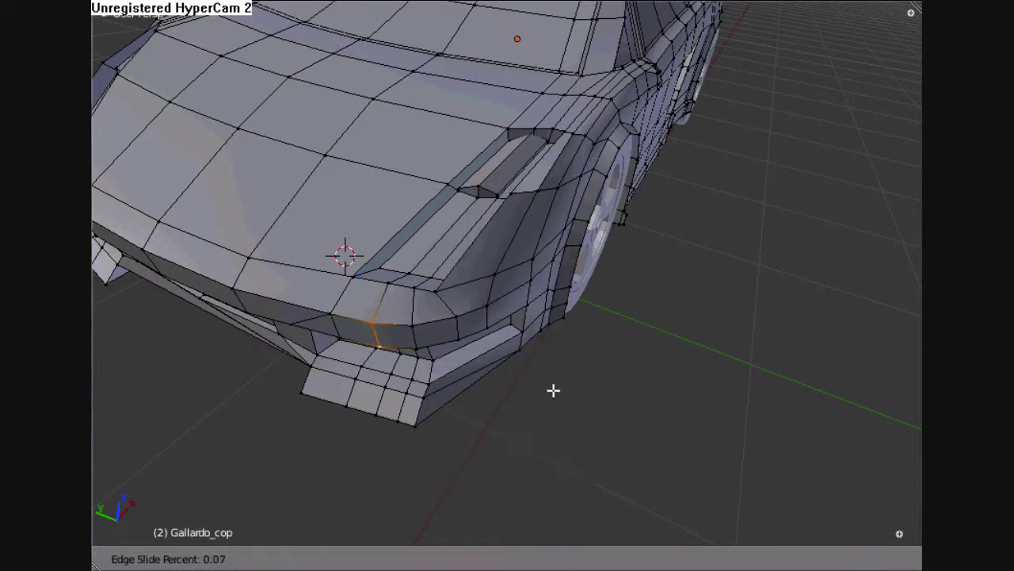
left_click(550, 389)
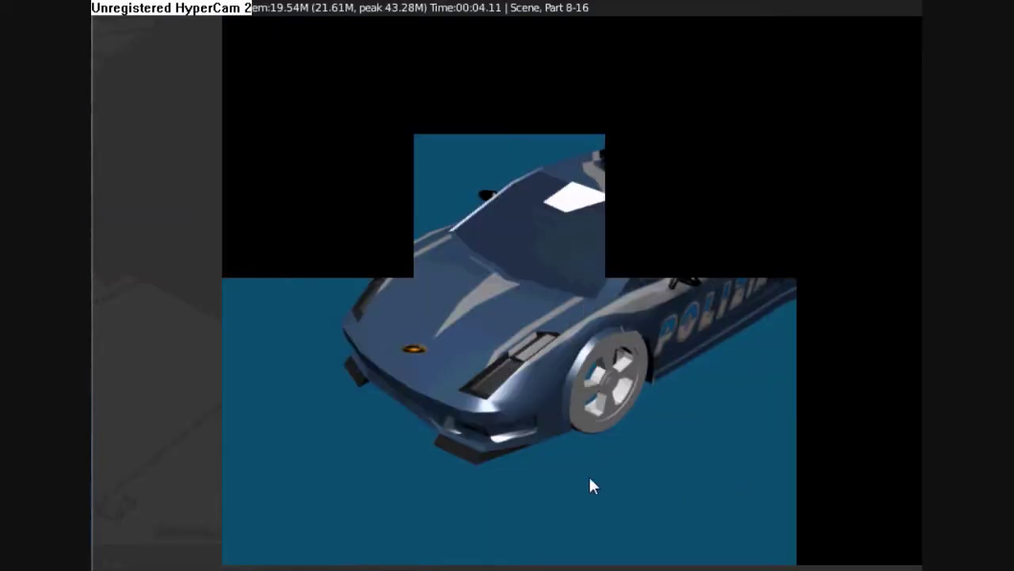
scroll(573, 473, "up", 2)
scroll(547, 475, "down", 1)
middle_click_drag(505, 454, 559, 435)
key("Escape")
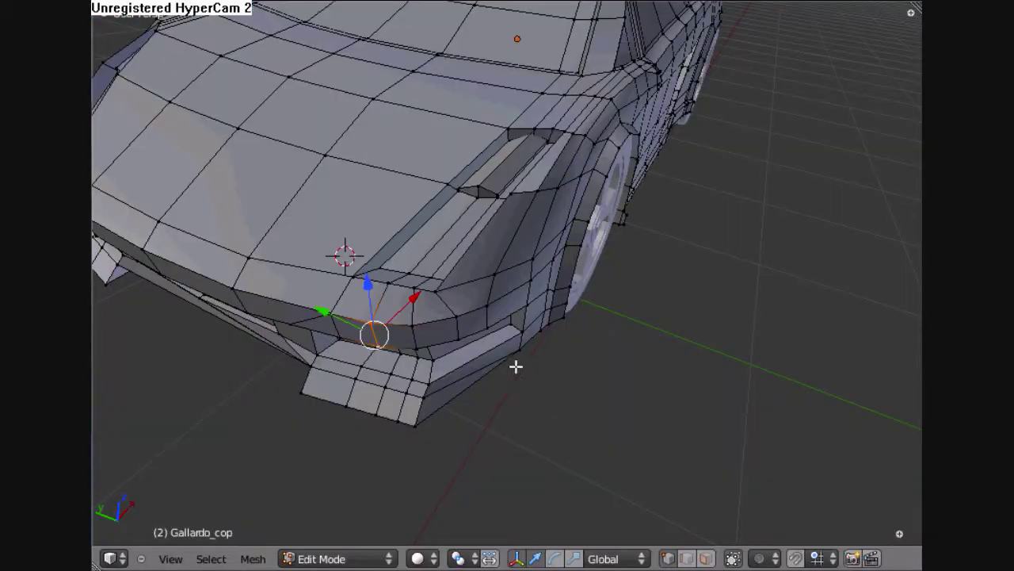
Step: Scale the two strip vertices above the air intake's rear corner slightly along the X axis
right_click(487, 304)
right_click(505, 325)
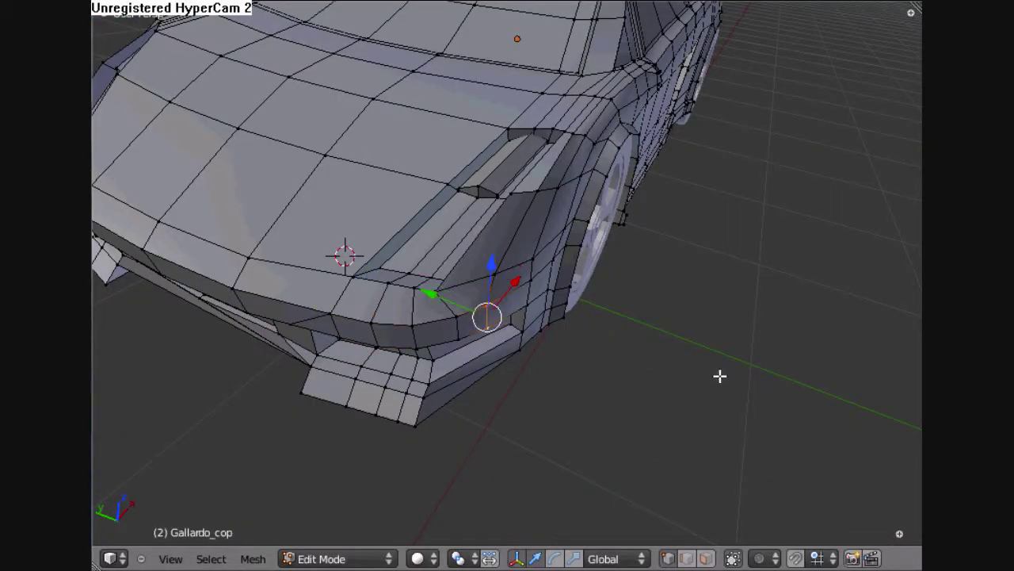
key("s")
key("z")
right_click(663, 367)
key("s")
key("x")
left_click(481, 307)
key("s")
key("Escape")
key("s")
key("x")
key("Escape")
Step: Nudge the two fender vertices between the headlight and the front wheel slightly along the Y axis
right_click(516, 281)
key("g")
key("y")
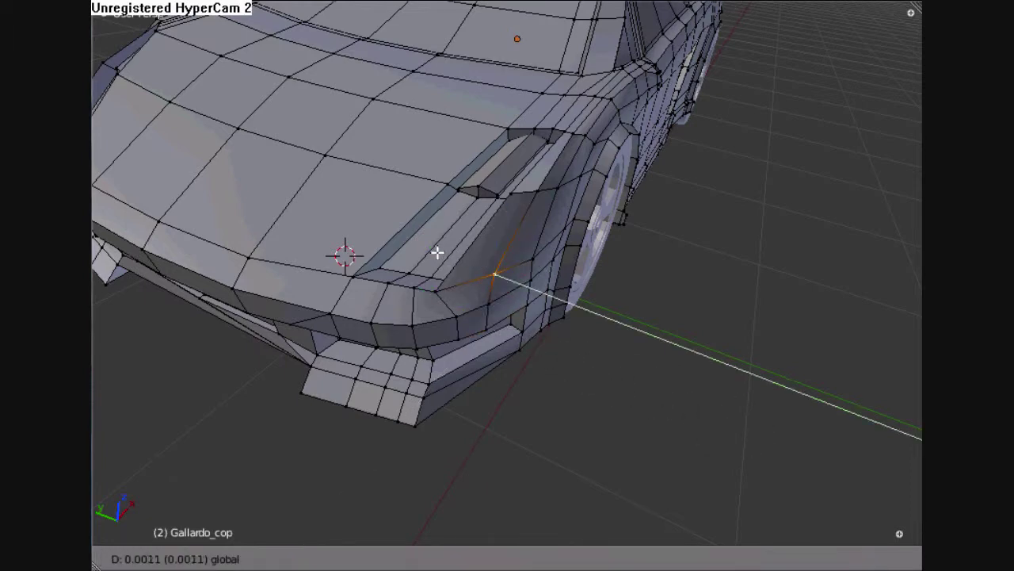
key("Escape")
key("g")
key("y")
key("Escape")
right_click(533, 259)
key("g")
key("y")
left_click_drag(480, 236, 480, 237)
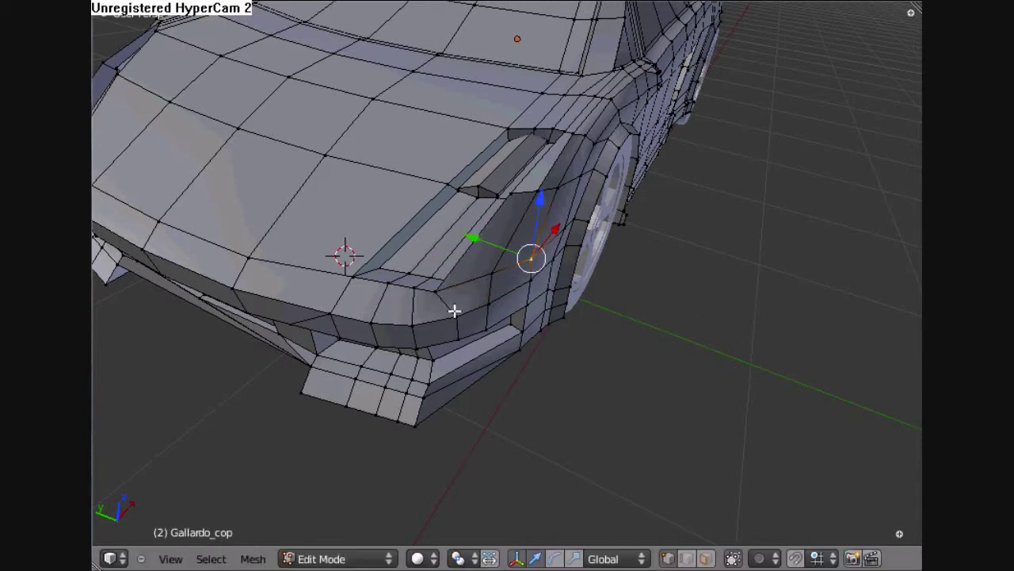
Step: Fine-tune the forward fender vertex and the vertex at the headlight's front outer corner along the Y axis
right_click(466, 273)
key("g")
key("y")
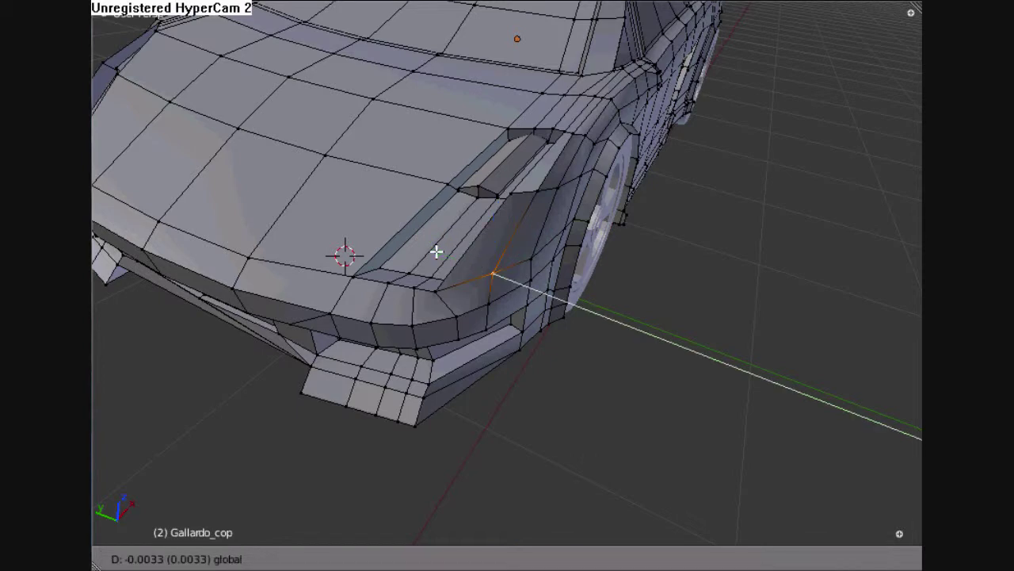
key("Escape")
right_click(441, 298)
key("g")
key("y")
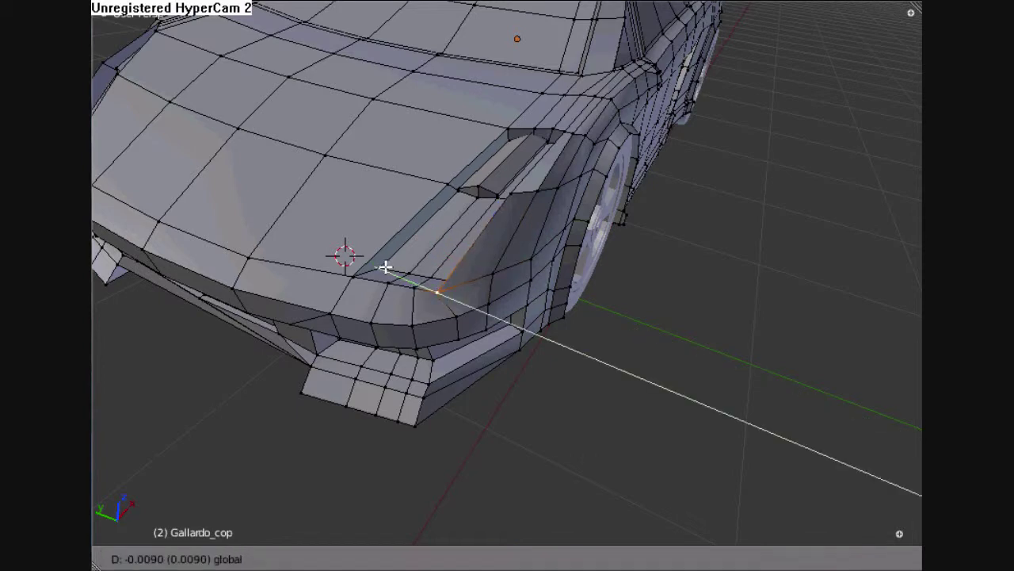
key("Escape")
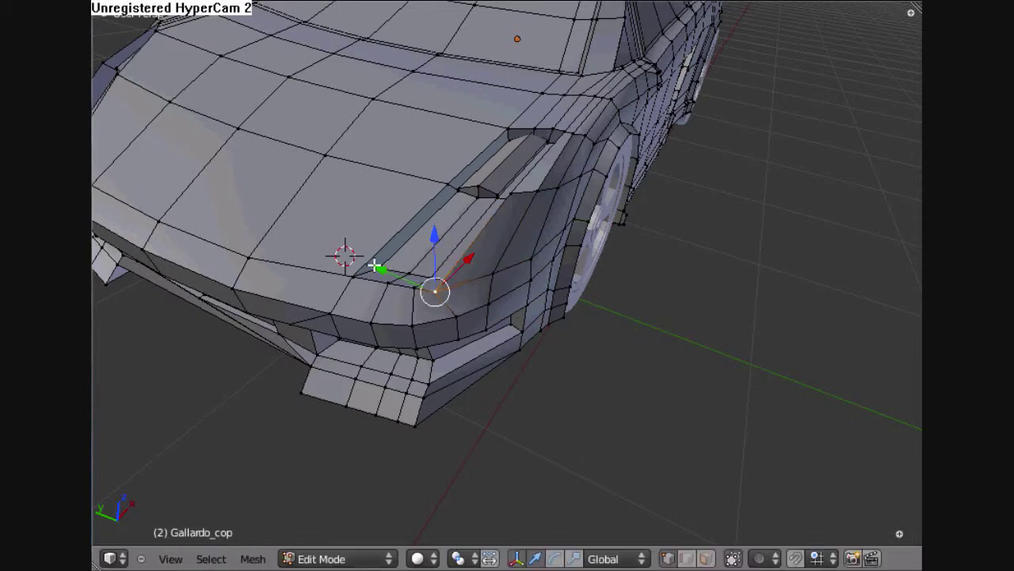
key("g")
key("y")
key("Escape")
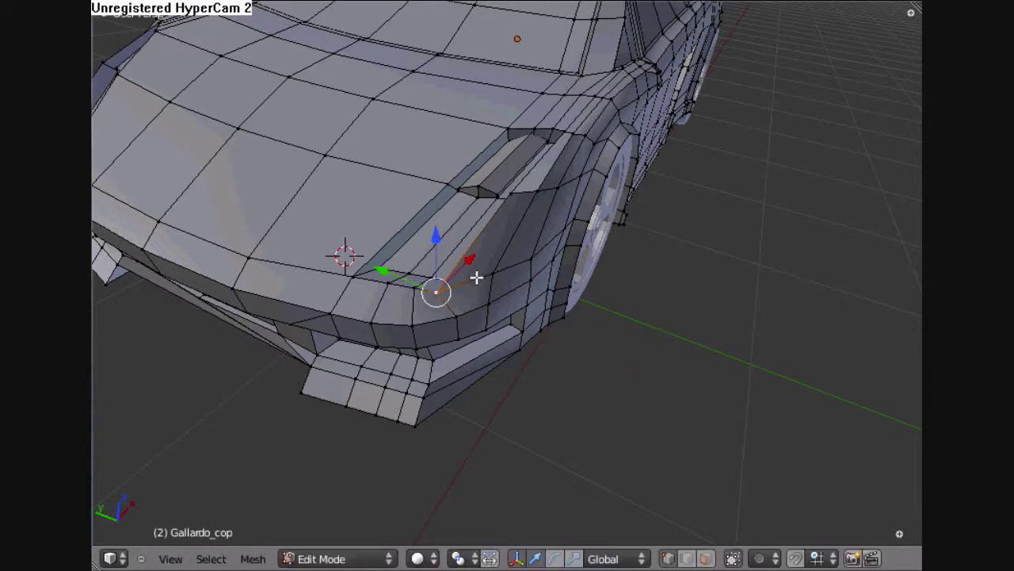
Step: Try merging the two vertices in front of the headlight at the first one and moving the merged vertex along the Y axis
middle_click_drag(477, 277, 599, 336)
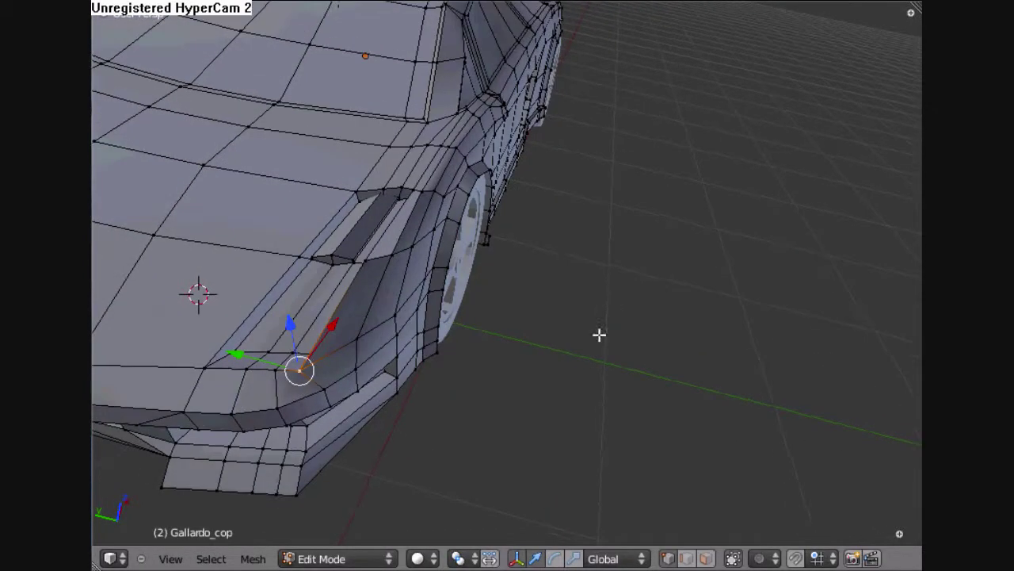
right_click(320, 313, "alt")
right_click(278, 367)
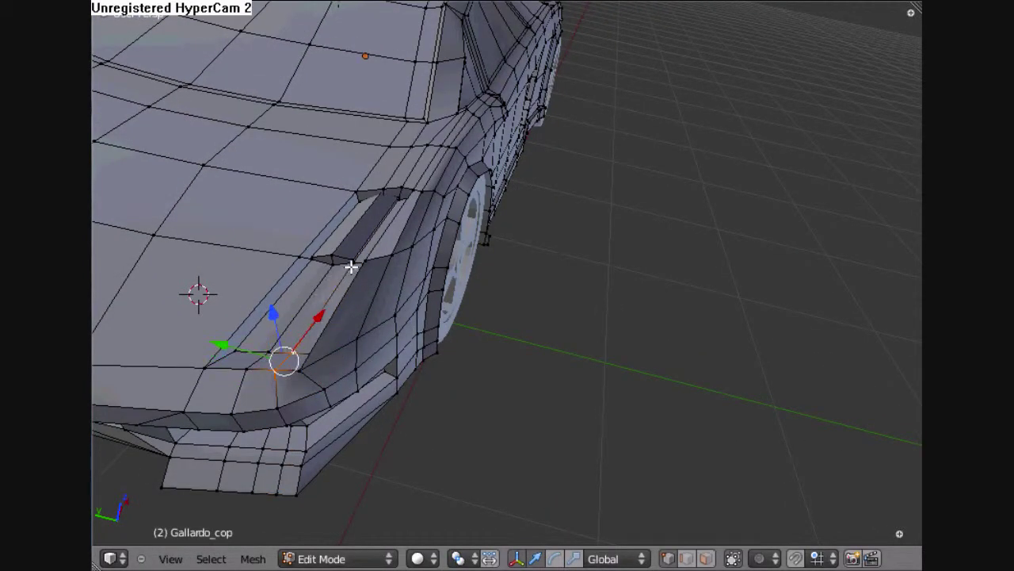
right_click(347, 274, "shift")
right_click(276, 370)
right_click(242, 363, "shift")
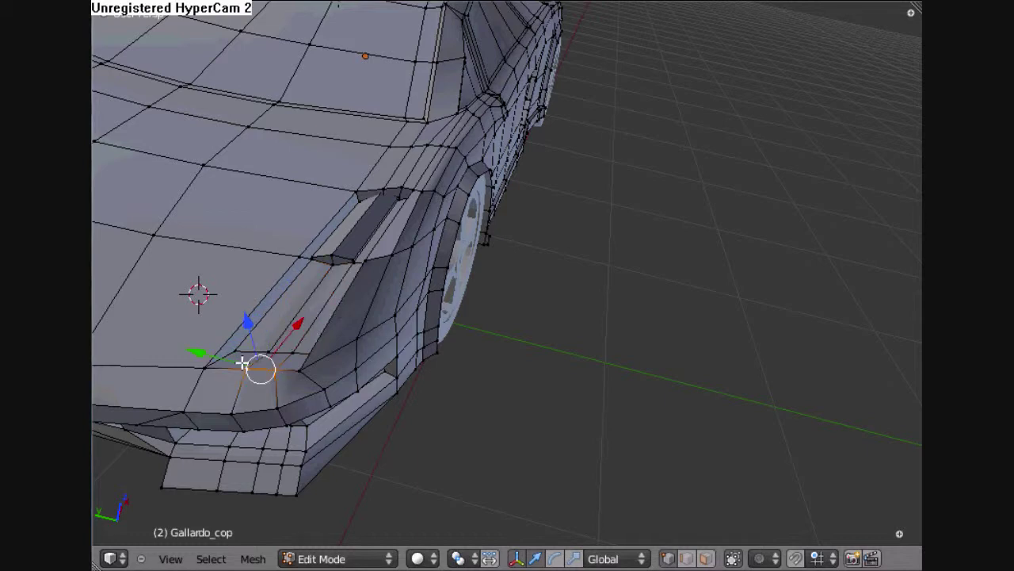
key("w")
left_click(204, 229)
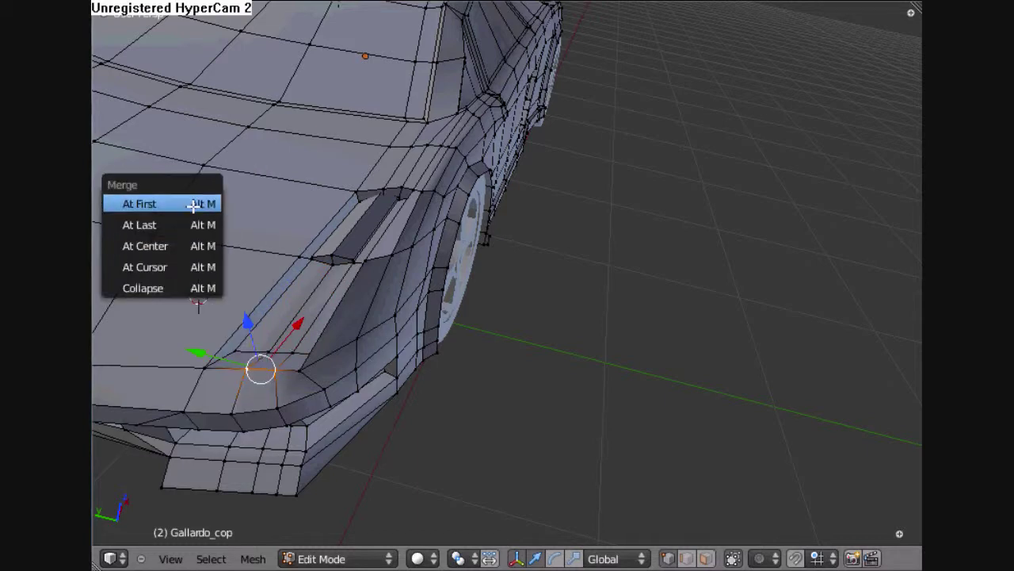
left_click(200, 203)
left_click_drag(216, 350, 190, 347)
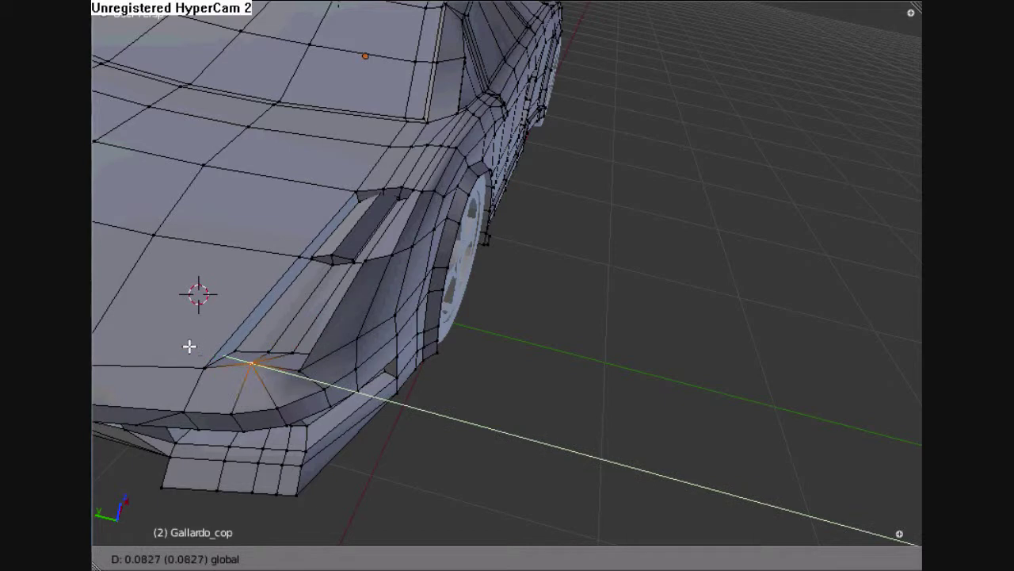
right_click(190, 346)
key("ctrl+e")
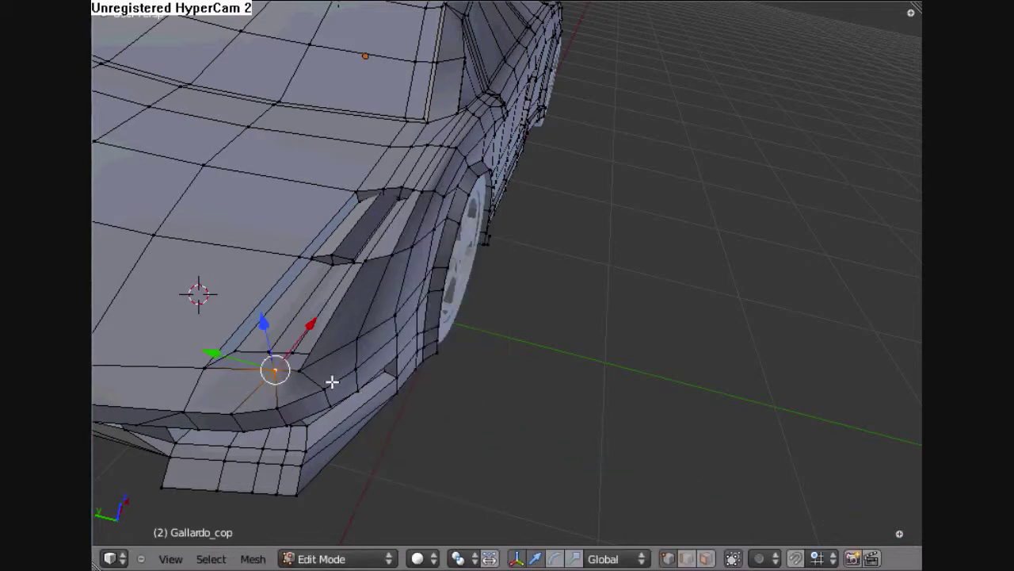
Step: Hide the transform manipulator and merge the two vertices in front of the headlight at their center
key("ctrl+space")
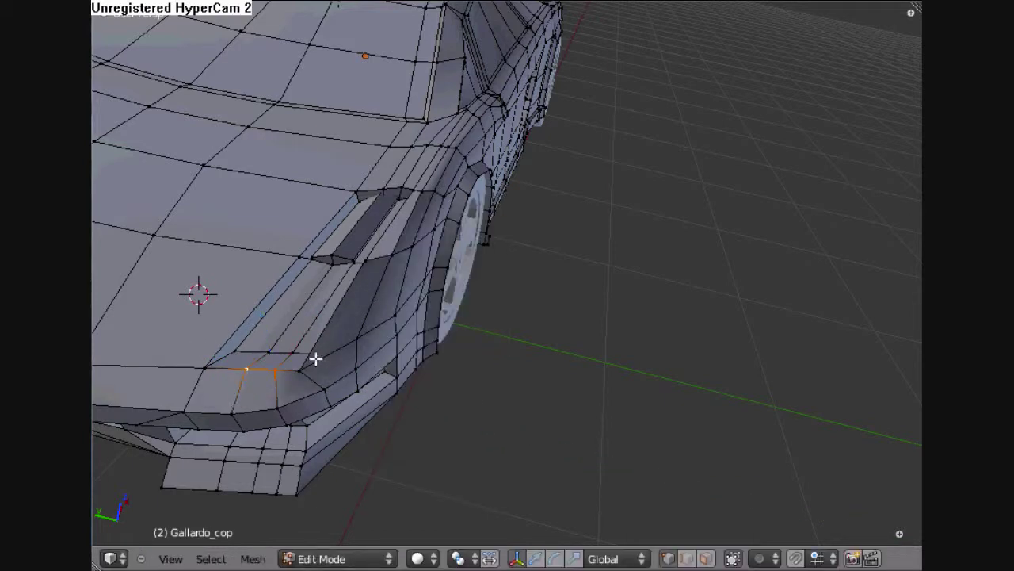
right_click(262, 369)
key("w")
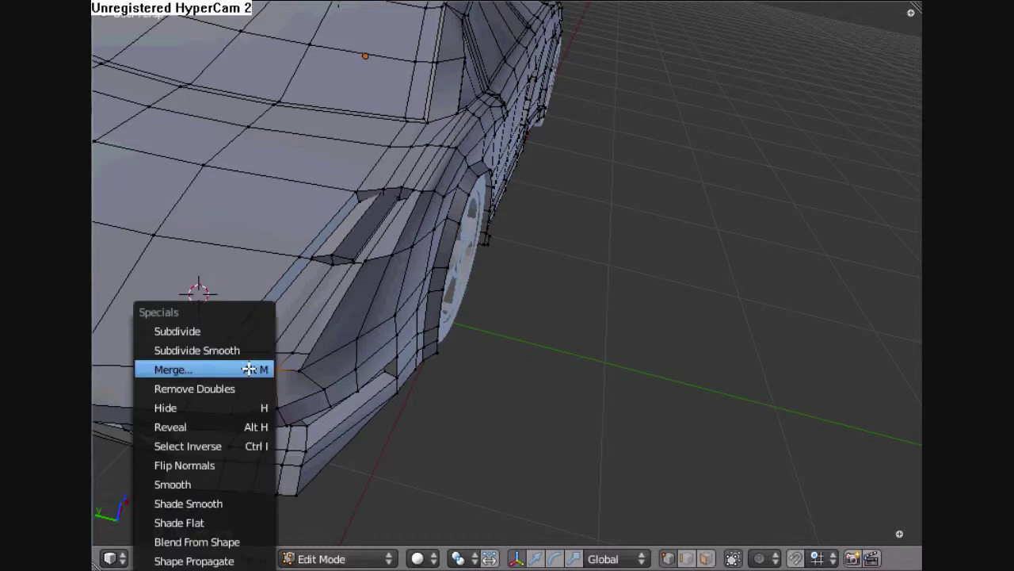
left_click(248, 367)
left_click(254, 411)
Step: Merge the two adjacent vertices on the headlight recess's front edge at their center
right_click(271, 346)
right_click(291, 351, "shift")
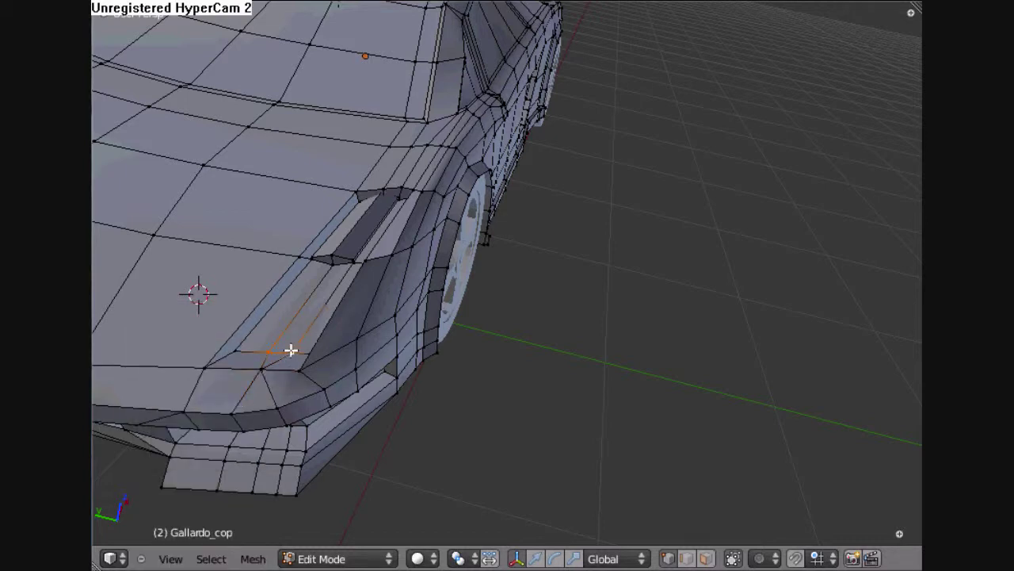
key("w")
left_click(293, 351)
left_click(293, 351)
right_click(334, 268)
right_click(356, 263, "shift")
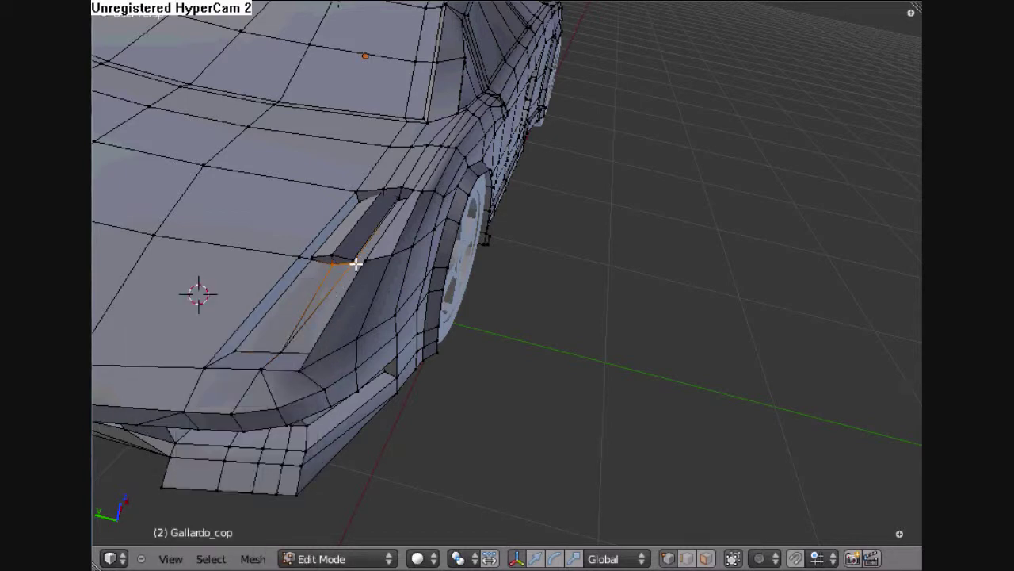
key("a")
Step: Edge-slide the innermost vertical edge line through the air intake and lower lip onto the adjacent line, and remove doubles on the whole mesh
middle_click_drag(393, 428, 604, 423)
middle_click_drag(401, 275, 382, 201)
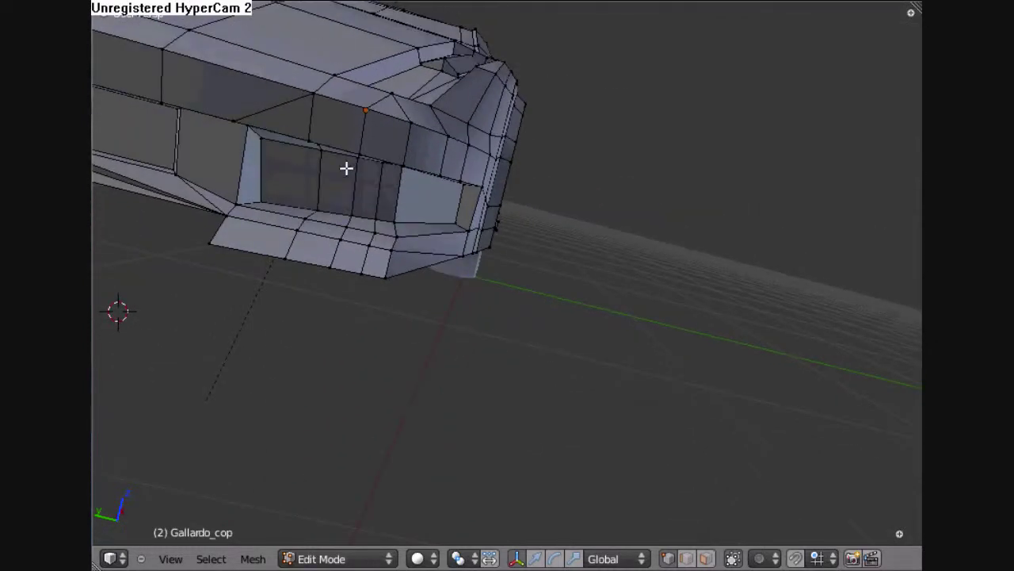
right_click(321, 160)
right_click(327, 195, "shift")
right_click(309, 219, "shift")
right_click(300, 232, "shift")
key("Return")
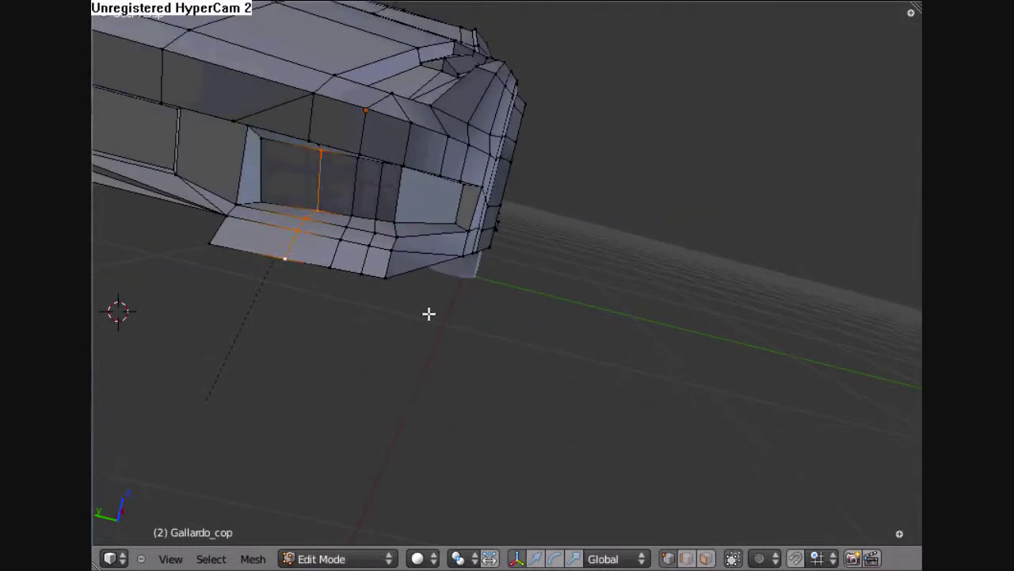
key("ctrl+e")
left_click(436, 330)
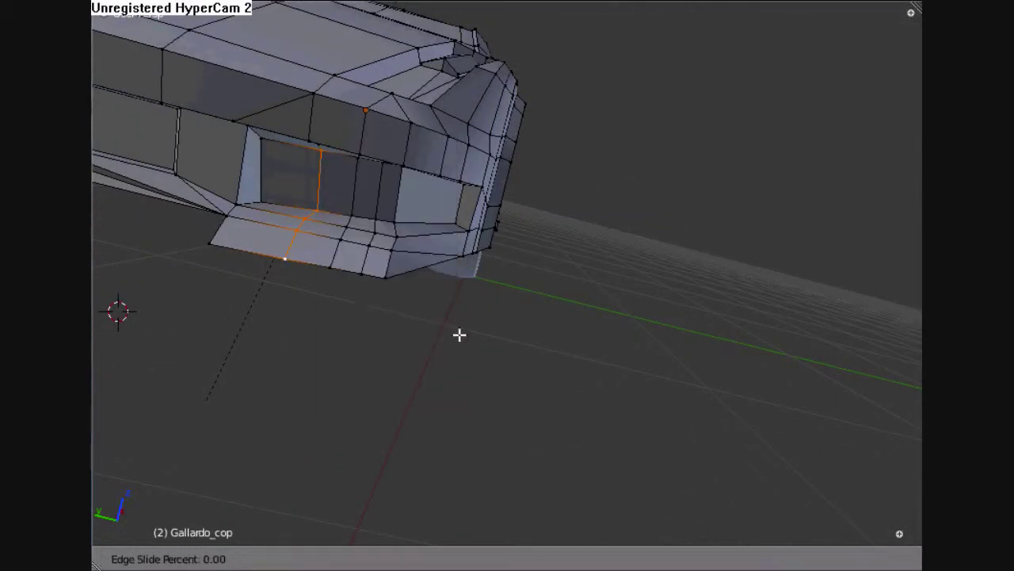
left_click(547, 349)
mouse_move(548, 349)
middle_mouse_down()
mouse_move(579, 240)
mouse_move(557, 353)
middle_mouse_up()
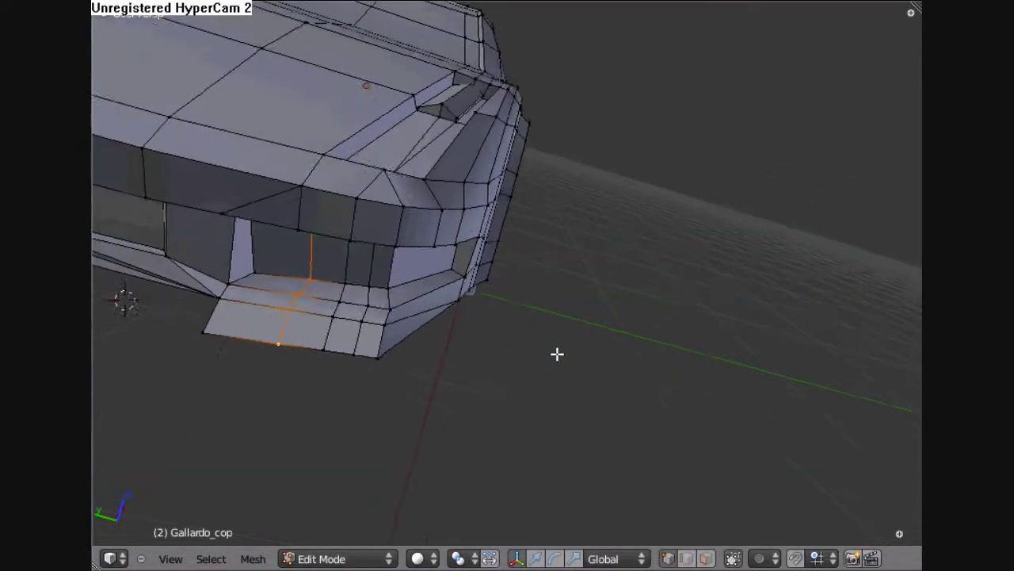
key("ctrl+e")
left_click(550, 355)
left_click(710, 382)
key("a")
key("w")
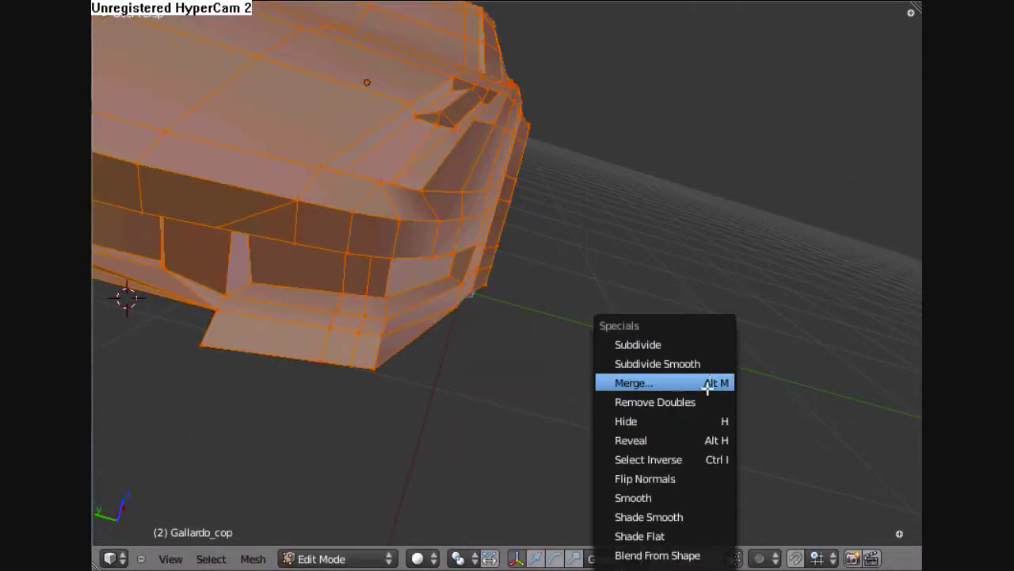
Step: Edge-slide the next edge line through the air intake and lower lip onto its neighbour near the outer corner
right_click(338, 293, "alt")
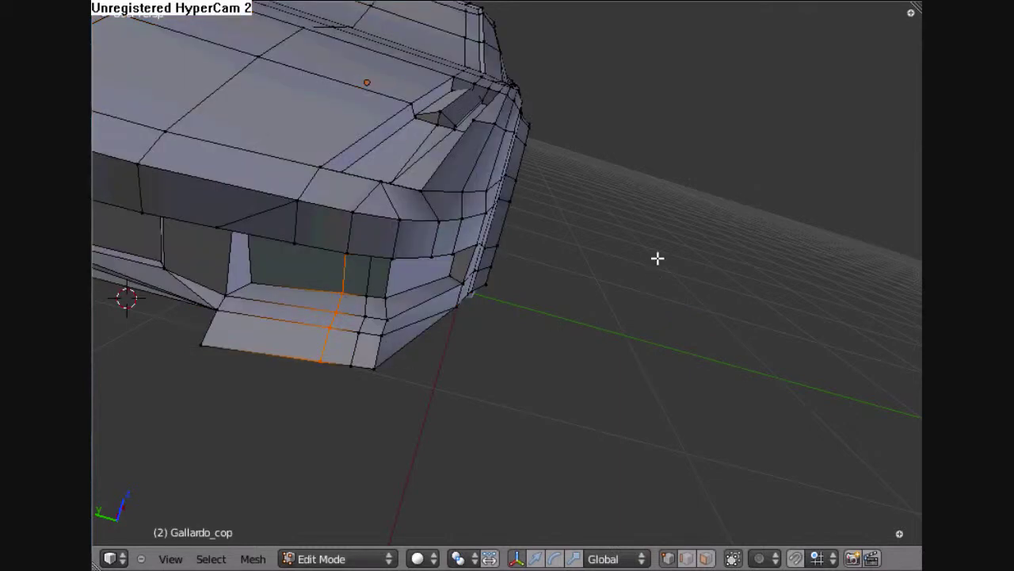
middle_click_drag(658, 257, 648, 233)
key("ctrl+e")
left_click(586, 267)
left_click(722, 275)
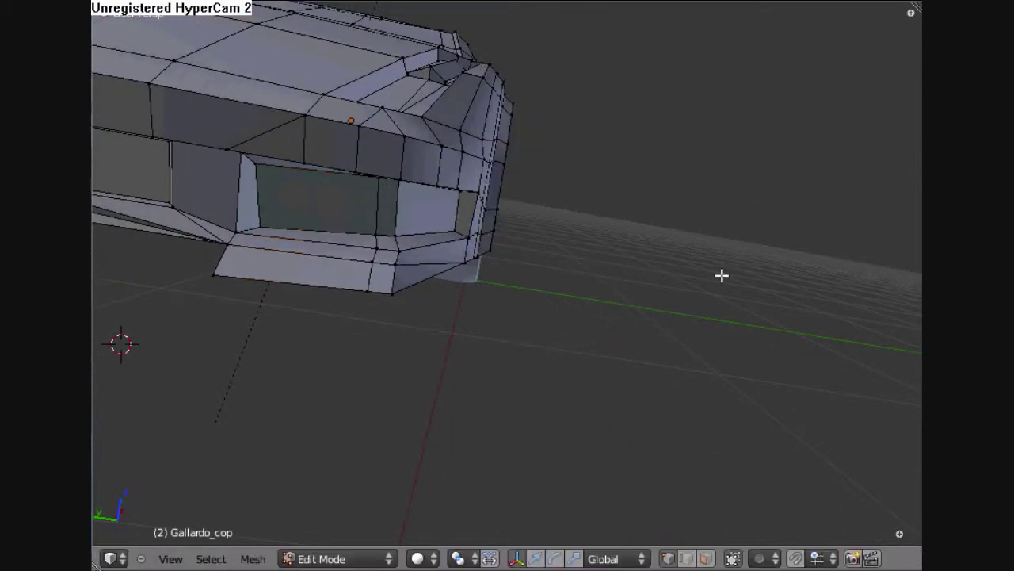
Step: Remove doubles on the whole mesh to weld the slid edge line at the air intake
key("a")
key("w")
left_click(722, 274)
Step: Edge-slide the remaining extra edge line through the air intake and lower lip onto the outer corner line, and remove doubles on the whole mesh
right_click(375, 241, "alt")
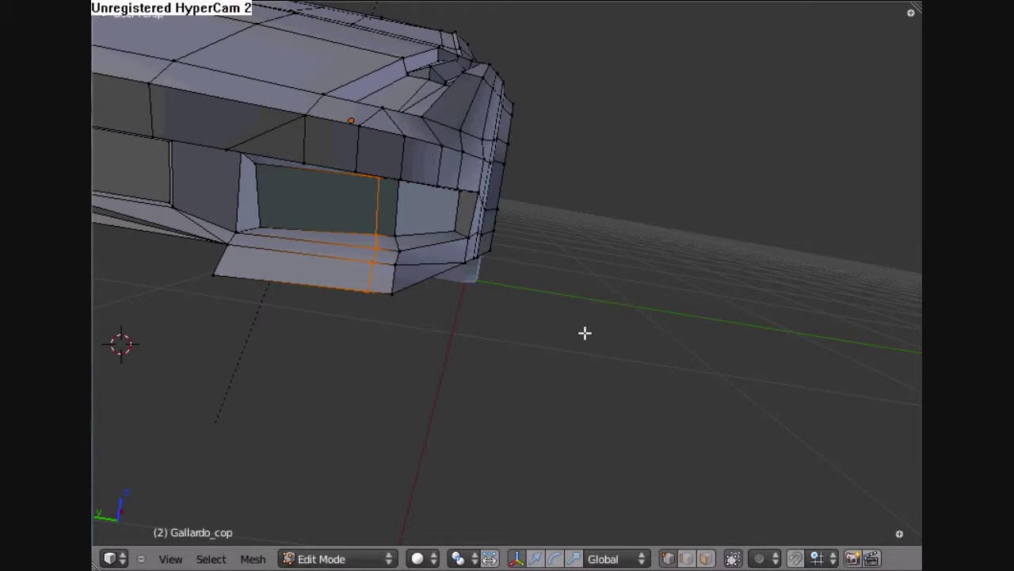
key("ctrl+e")
left_click(584, 333)
left_click(738, 337)
key("a")
key("w")
left_click(641, 359)
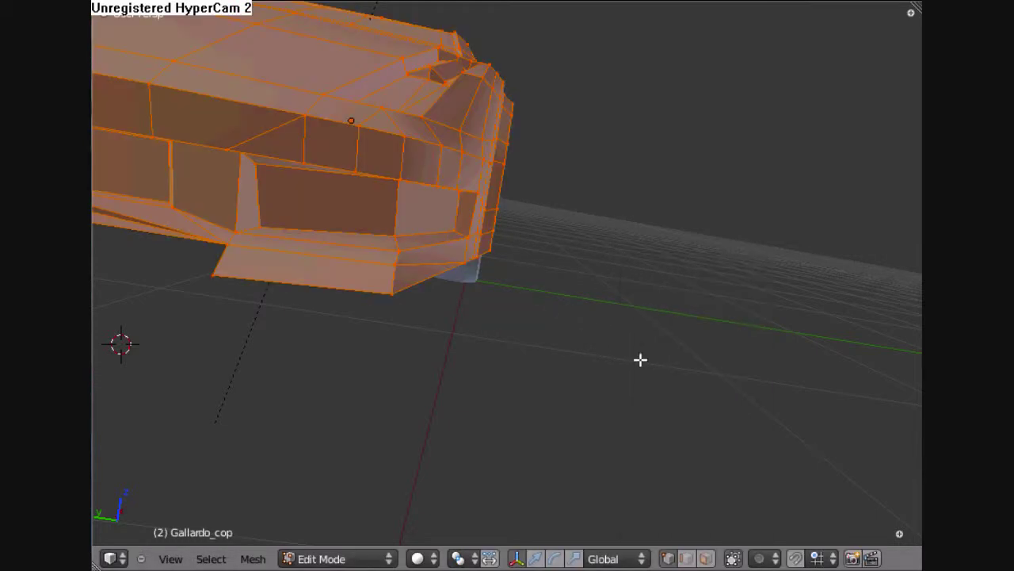
middle_click_drag(640, 360, 418, 381)
key("a")
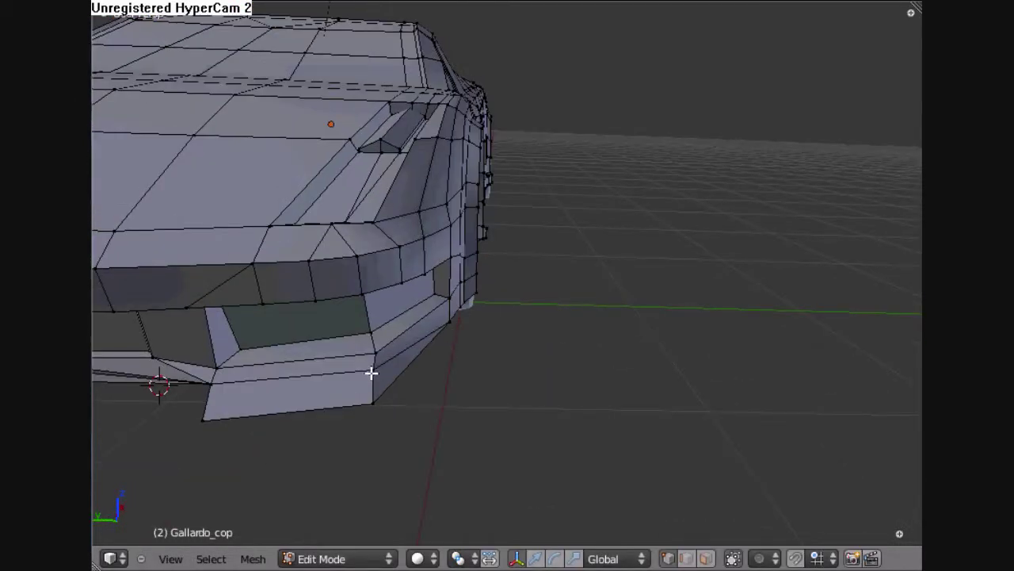
Step: Move the middle vertex on the lower lip's outer corner by about -0.0058 along the global Y axis
right_click(372, 373, "alt")
key("g")
key("y")
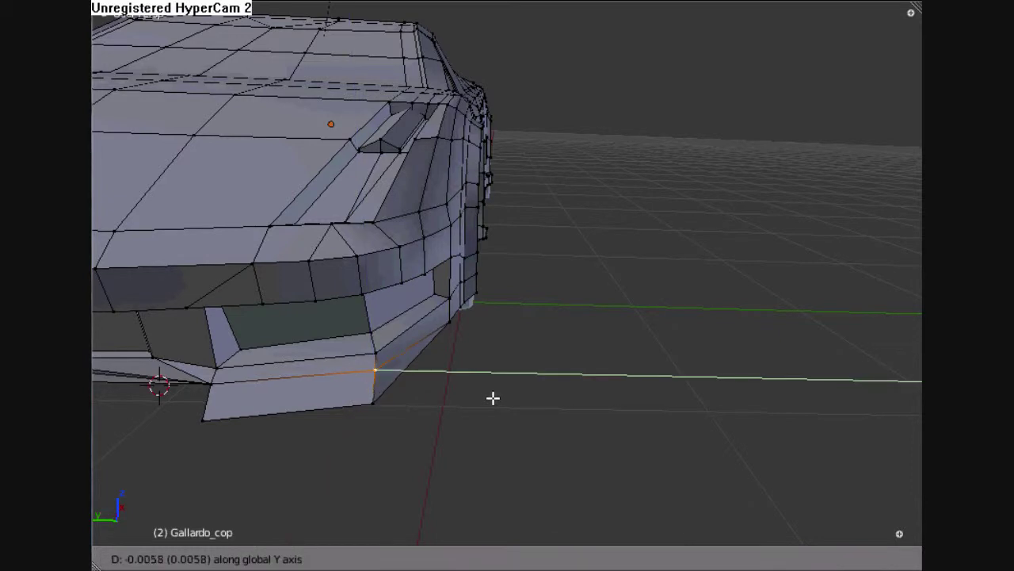
left_click(494, 397)
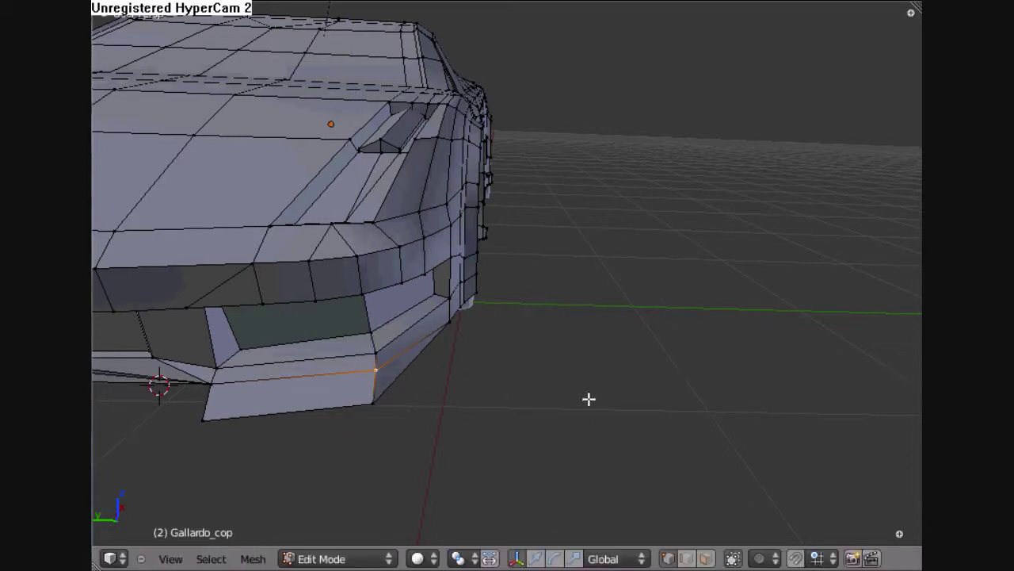
Step: Merge the two adjacent vertices on the body's underside edge beside the front wheel at their center
scroll(586, 396, "down", 3)
middle_click_drag(582, 387, 546, 281)
scroll(521, 182, "up", 3)
scroll(582, 319, "up", 5)
right_click(388, 315)
right_click(453, 310, "shift")
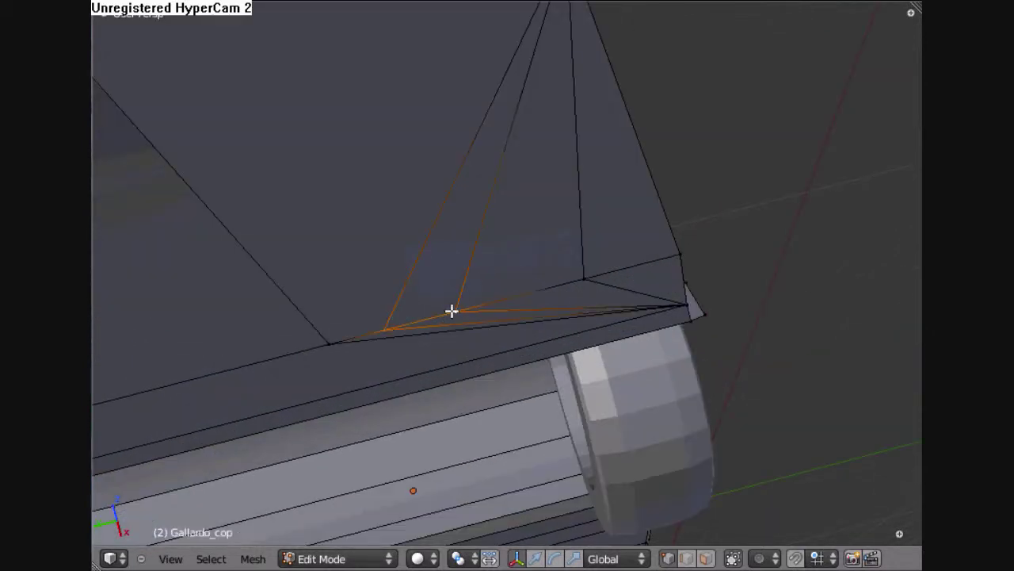
key("w")
key("Escape")
key("alt+m")
left_click(453, 290)
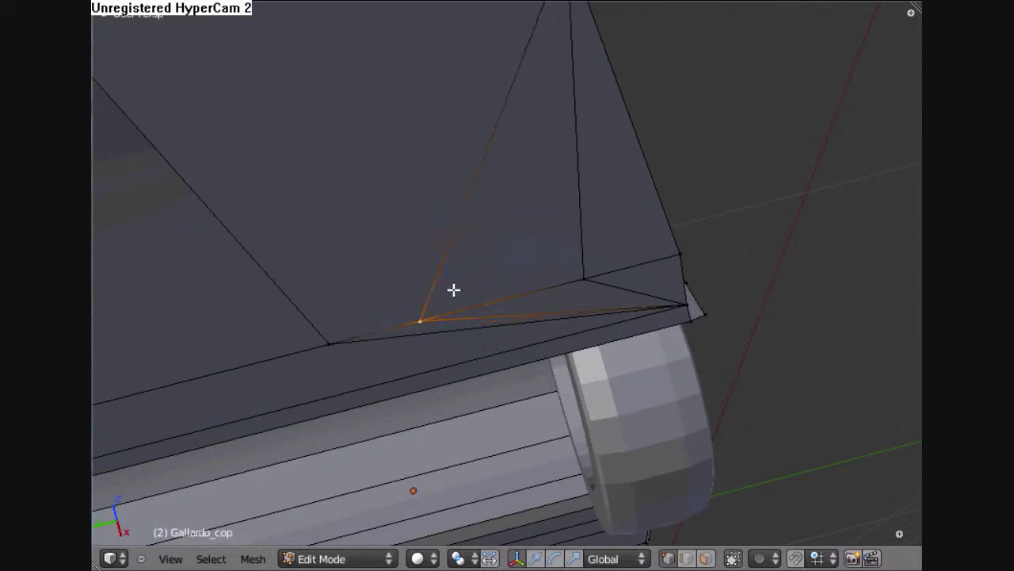
Step: Merge the combined underside vertex into the next vertex toward the outer corner, using At Last
right_click(581, 278, "shift")
key("w")
left_click(574, 273)
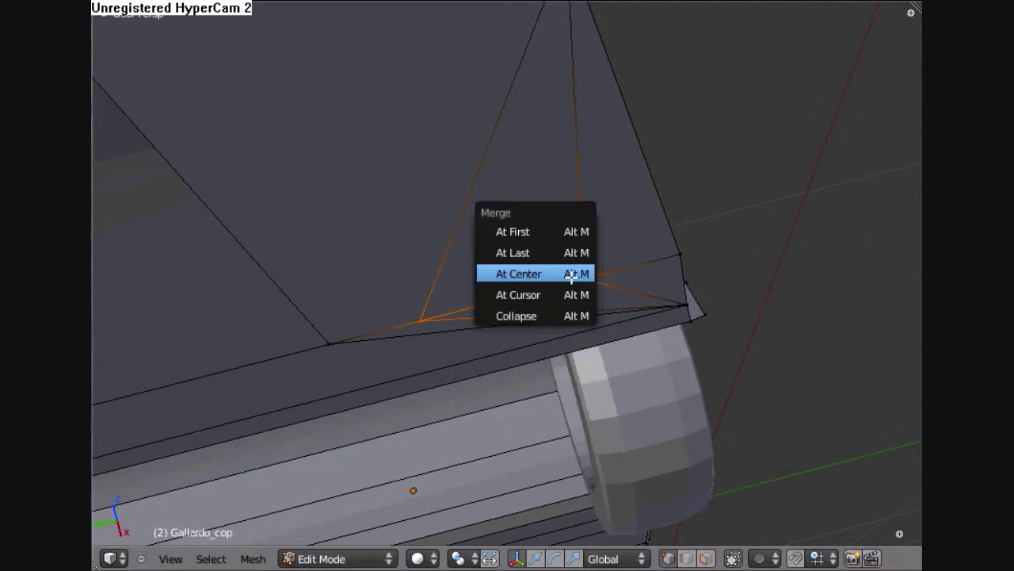
left_click(566, 249)
Step: Merge that underside vertex into the outer corner vertex beside the front wheel, using At Last
right_click(678, 255)
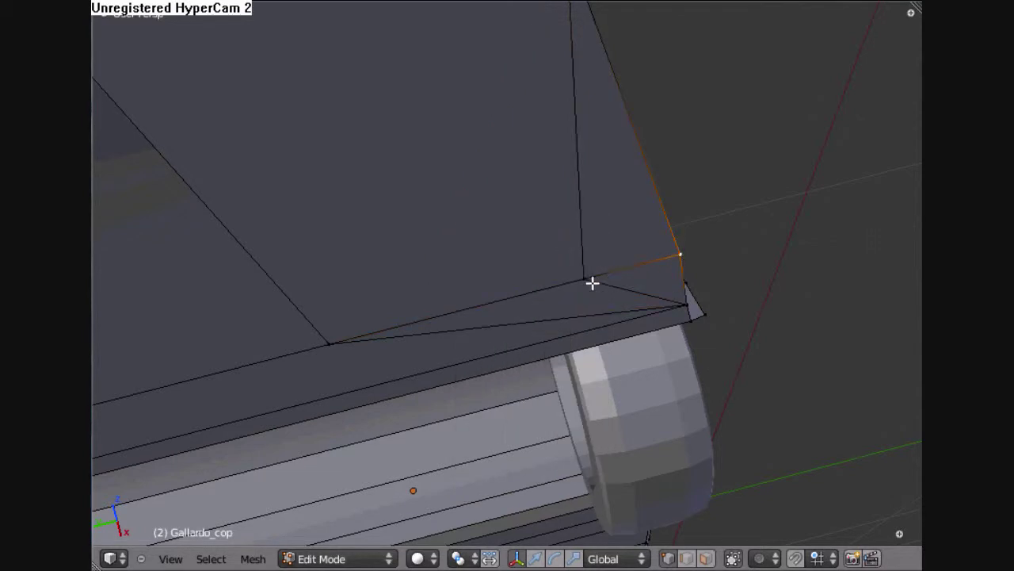
right_click(587, 281)
right_click(677, 251, "shift")
key("w")
left_click(675, 245)
left_click(665, 245)
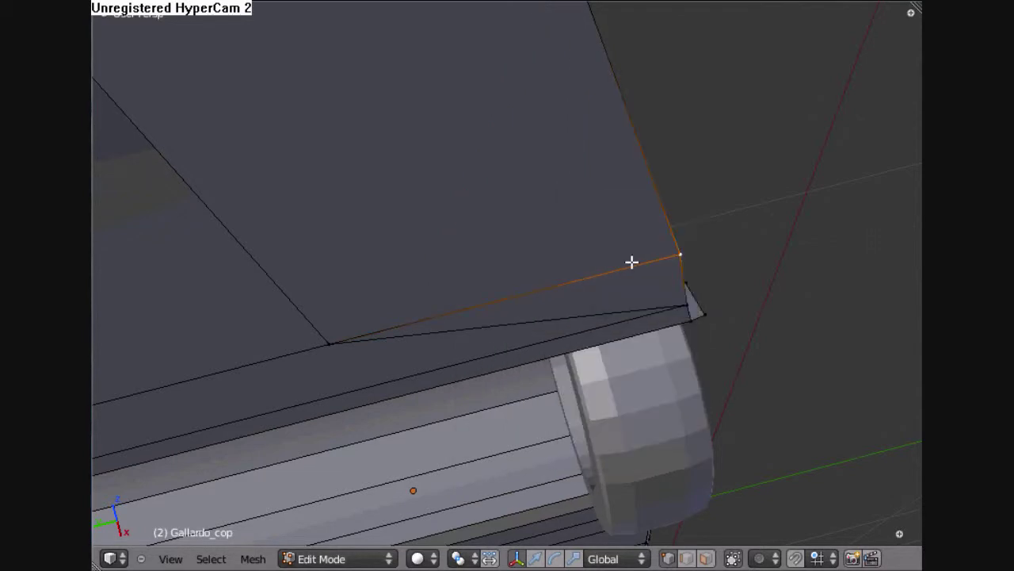
Step: Try to merge the next inner vertex of the underside edge into the outer corner vertex, and undo the merge
right_click(332, 348)
right_click(677, 253, "shift")
key("alt+m")
left_click(679, 247)
scroll(703, 256, "down", 3)
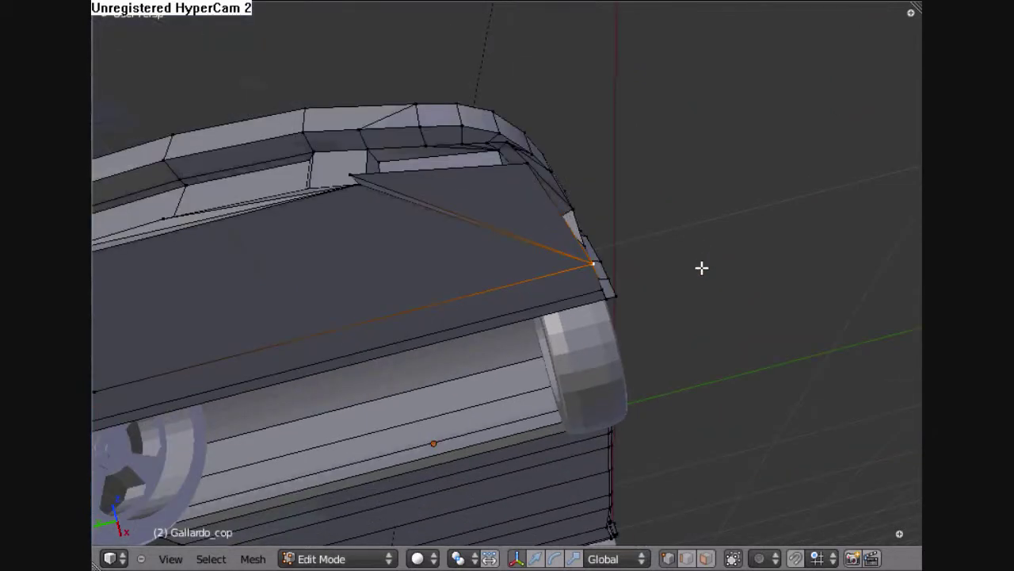
key("ctrl+z")
key("ctrl+z")
Step: Deselect the whole mesh and save the file
middle_click_drag(663, 235, 683, 280)
key("a")
key("a")
middle_click_drag(623, 312, 492, 437)
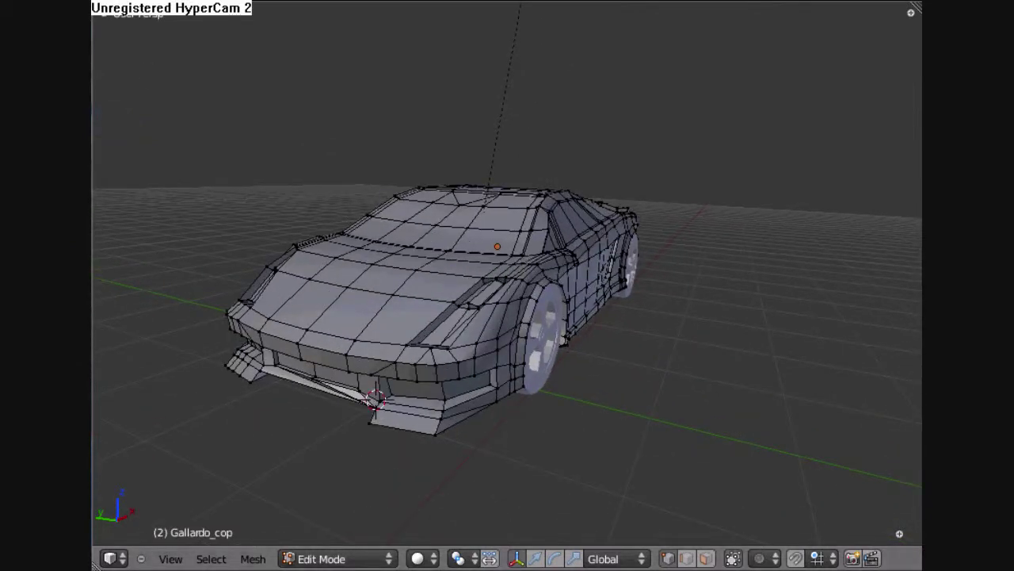
left_click(159, 2)
left_click(186, 108)
Step: Render the scene to check the simplified car body, close the render and save the file again
middle_click_drag(654, 410, 568, 428)
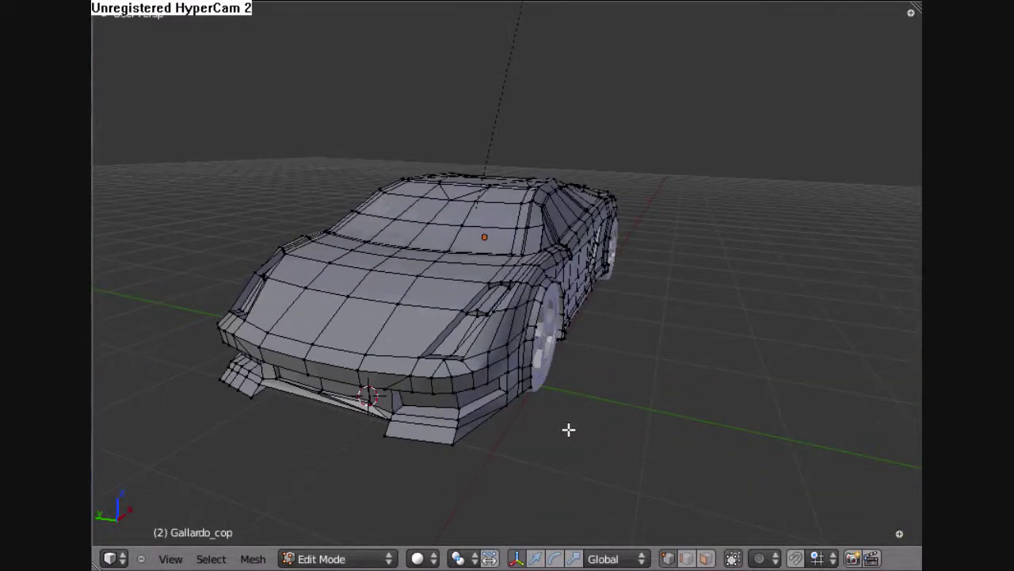
left_click(229, 2)
left_click(256, 13)
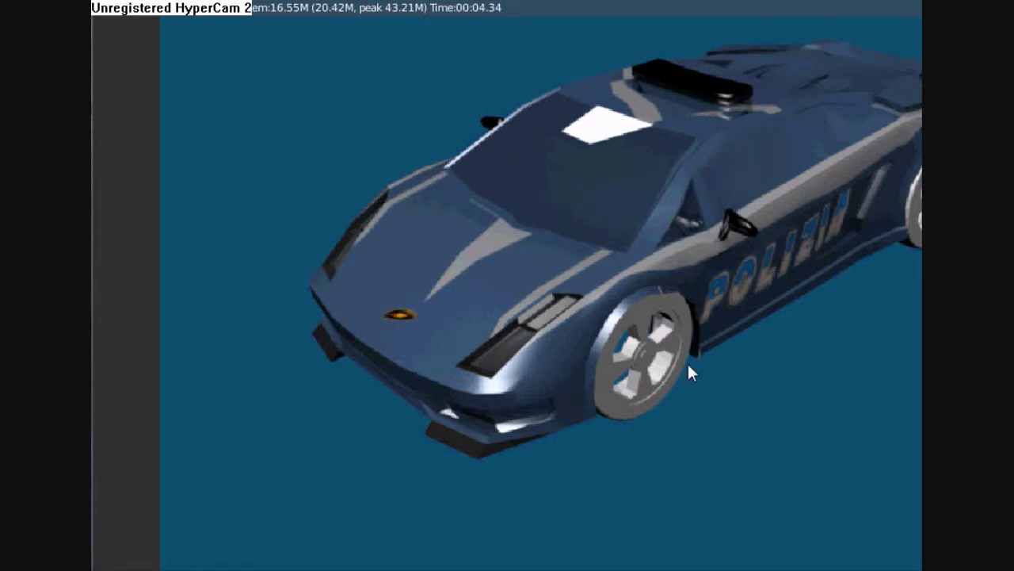
key("Escape")
left_click(162, 3)
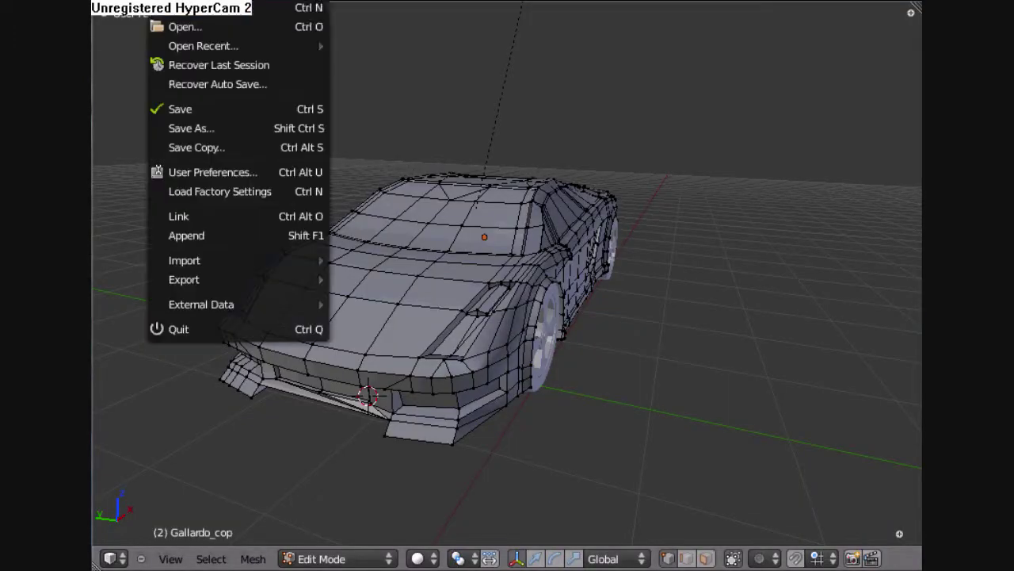
left_click(175, 108)
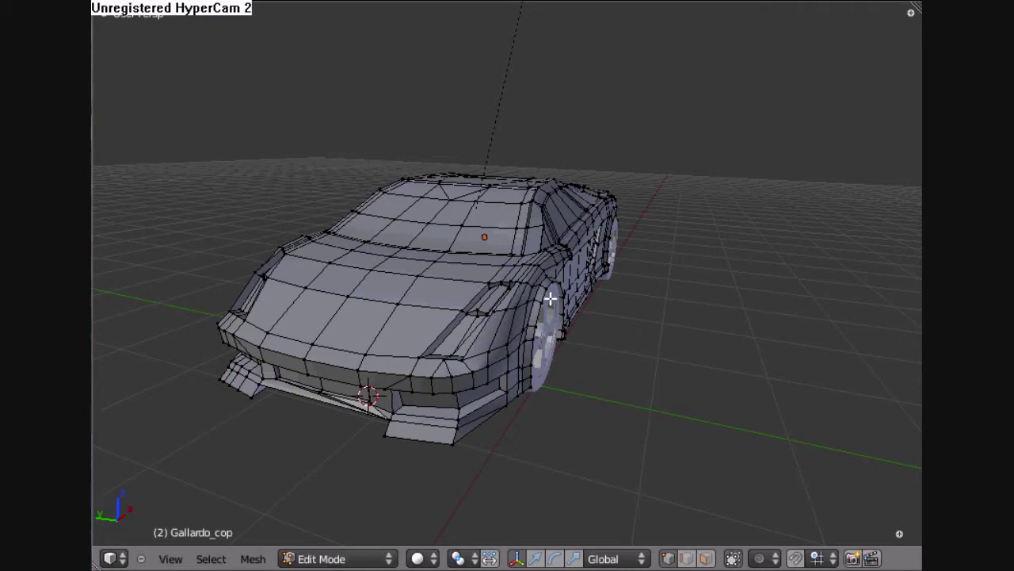